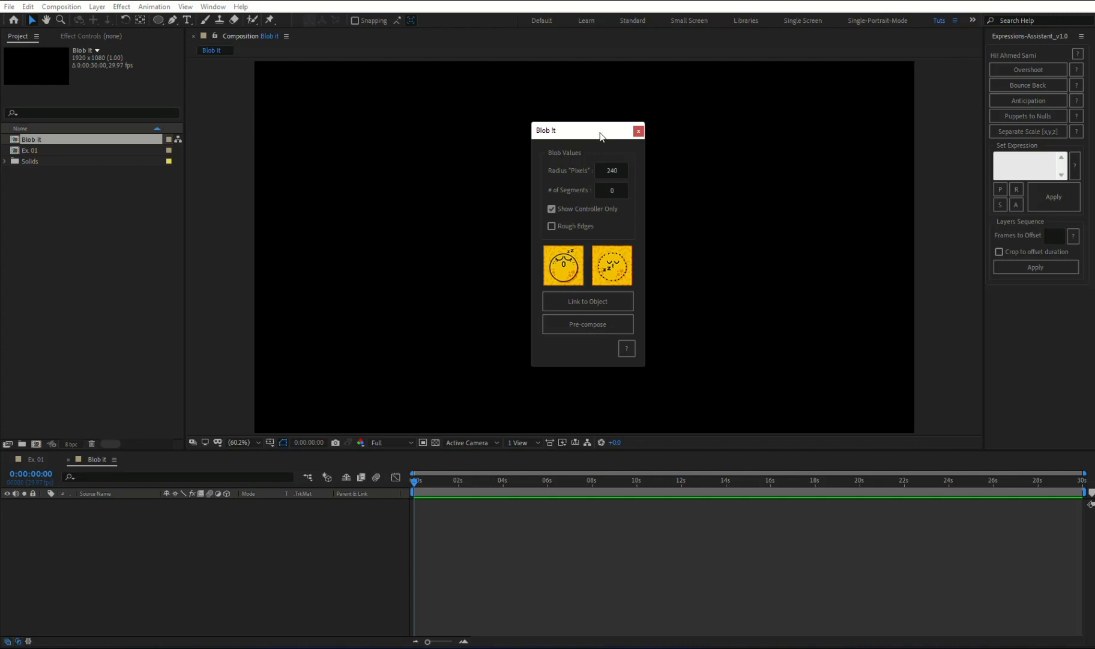
# Step: Move the Blob It window clear of the composition and preview the two circles in Ex. 01
pyautogui.moveTo(603, 137); pyautogui.dragTo(581, 128)
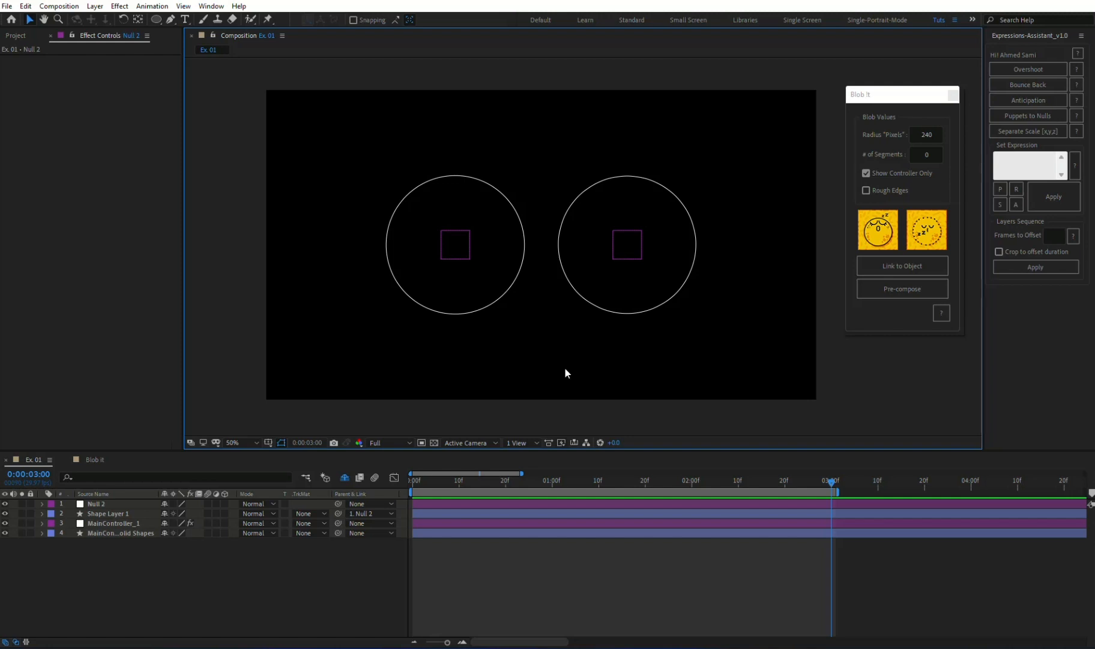
pyautogui.press('space')
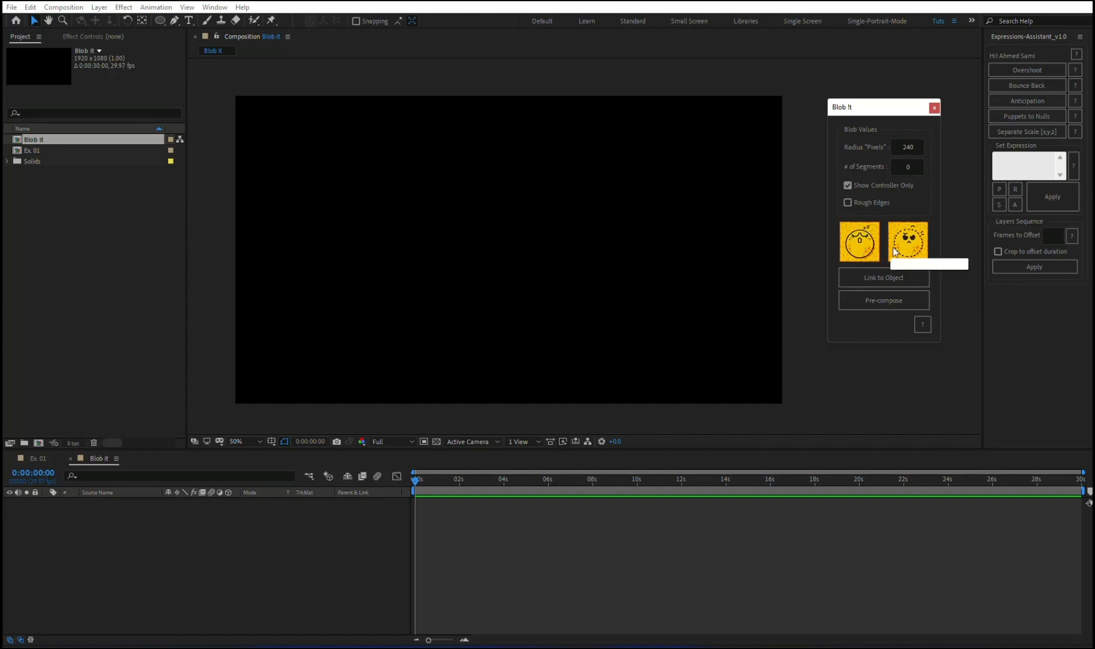
# Step: Generate a linked blob with a 240-pixel radius, 0 segments and Show Controller Only, and select its controller layer
pyautogui.doubleClick(916, 148)
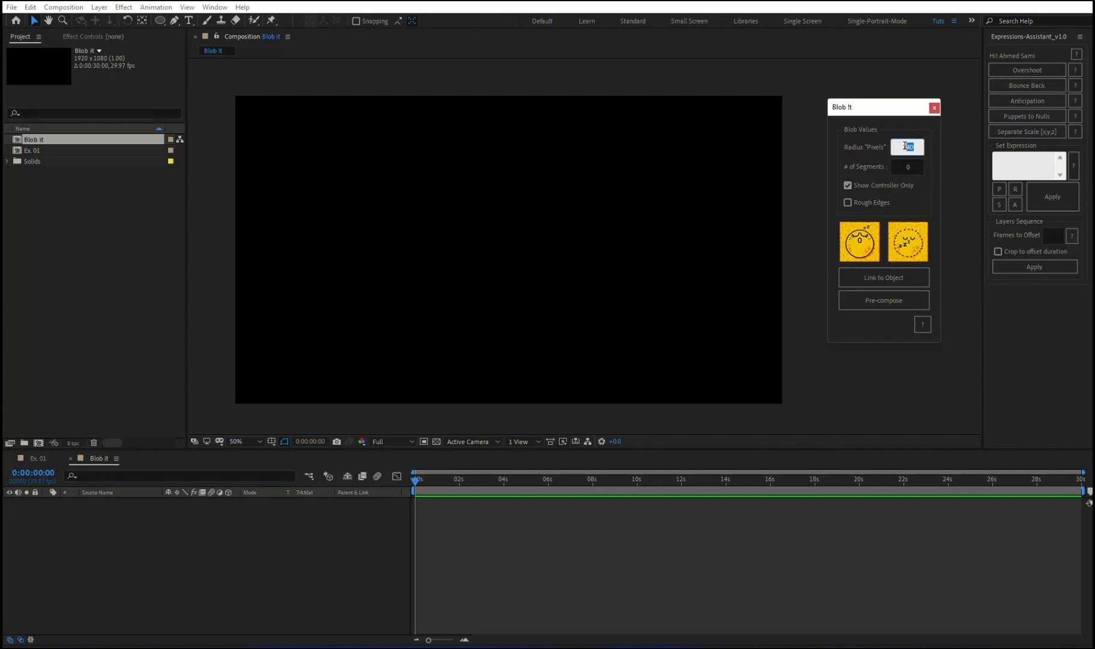
pyautogui.doubleClick(913, 167)
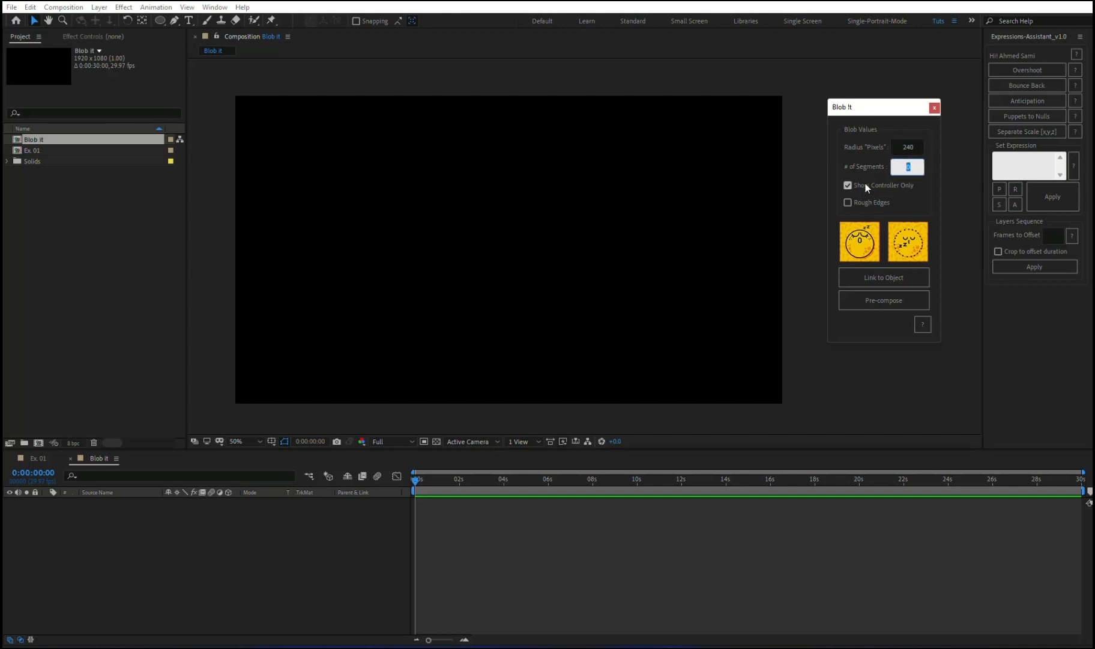
pyautogui.doubleClick(897, 147)
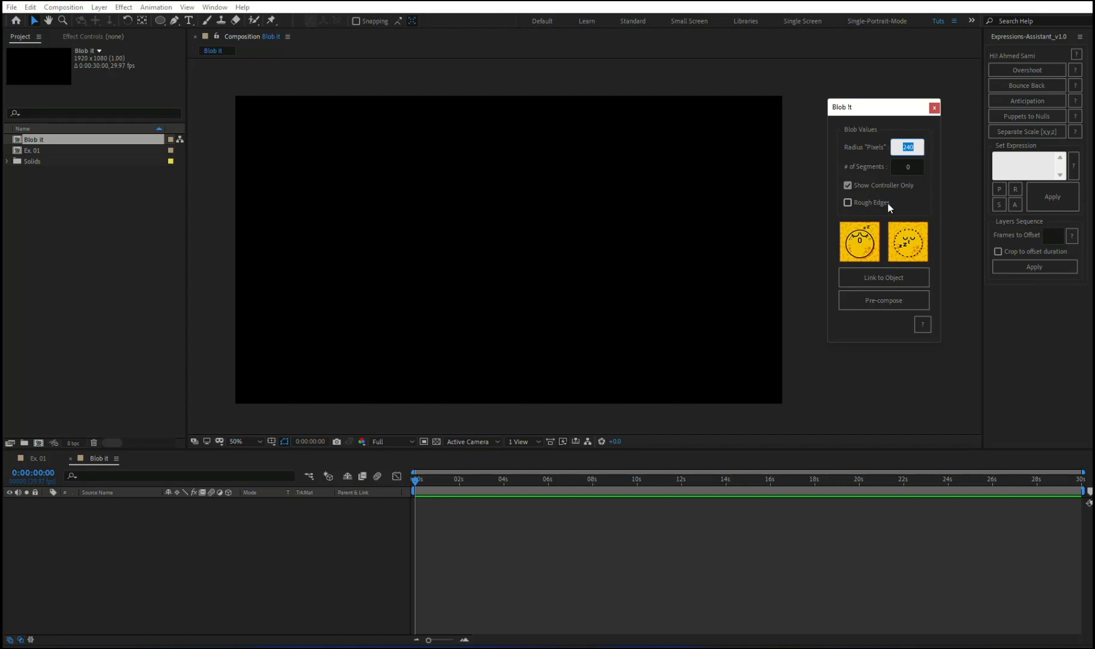
pyautogui.click(865, 248)
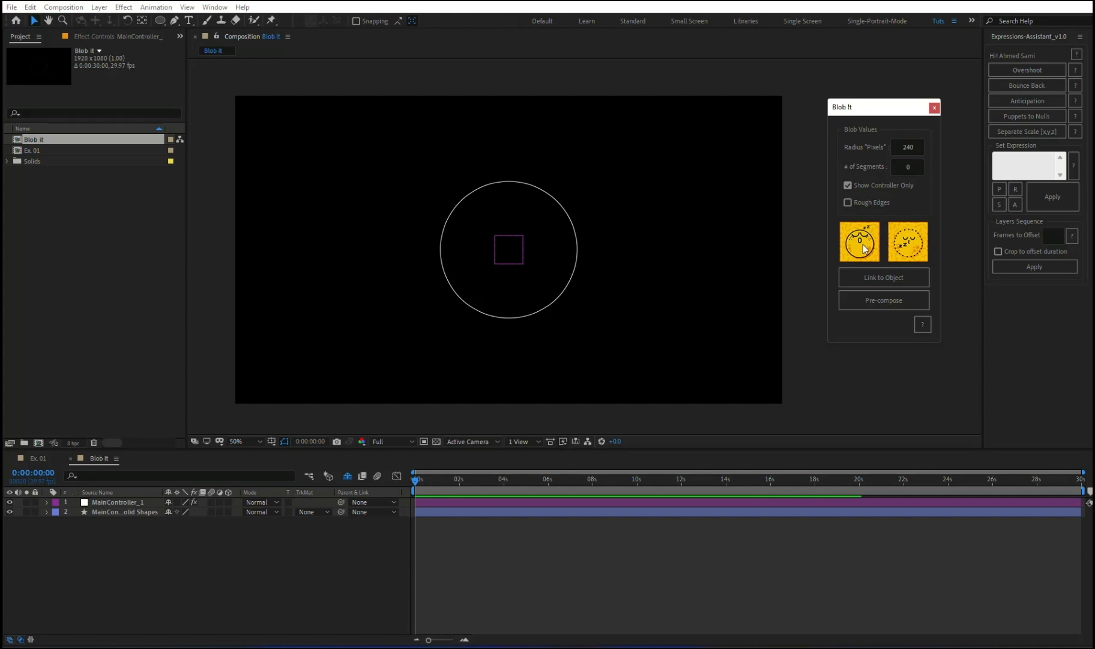
pyautogui.click(564, 502)
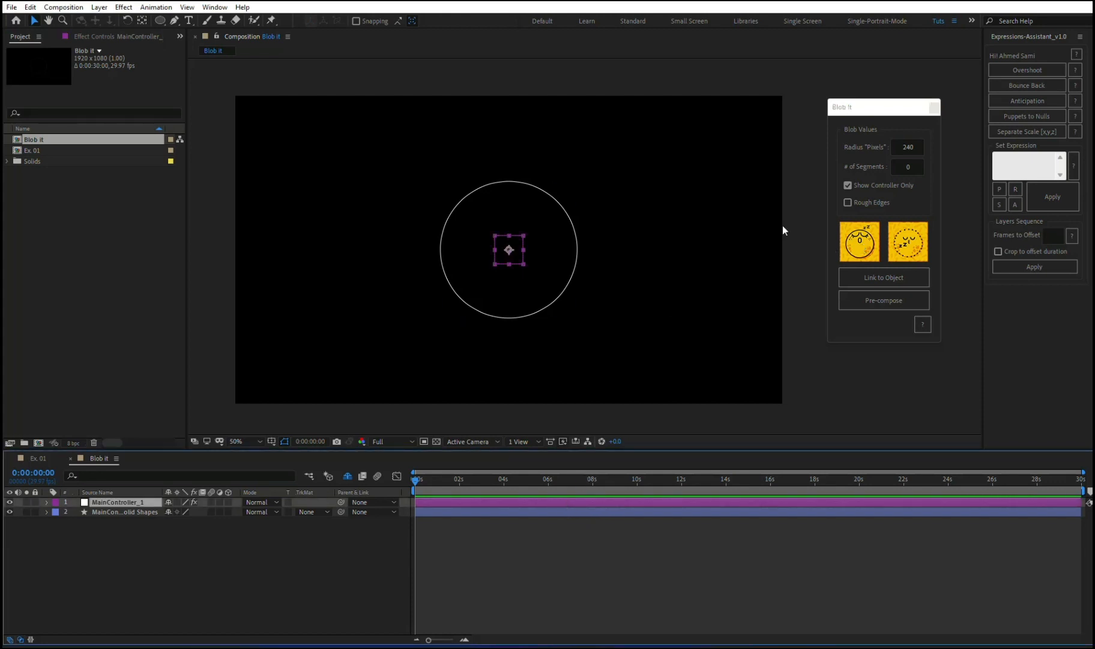
pyautogui.click(913, 148)
pyautogui.click(899, 167)
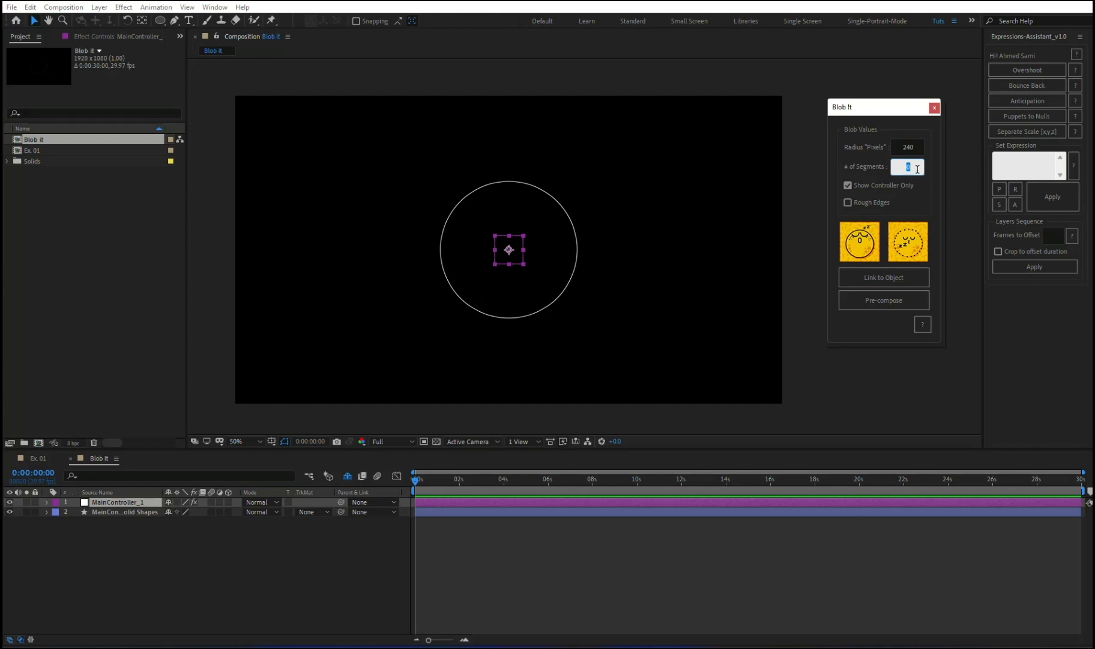
pyautogui.click(917, 169)
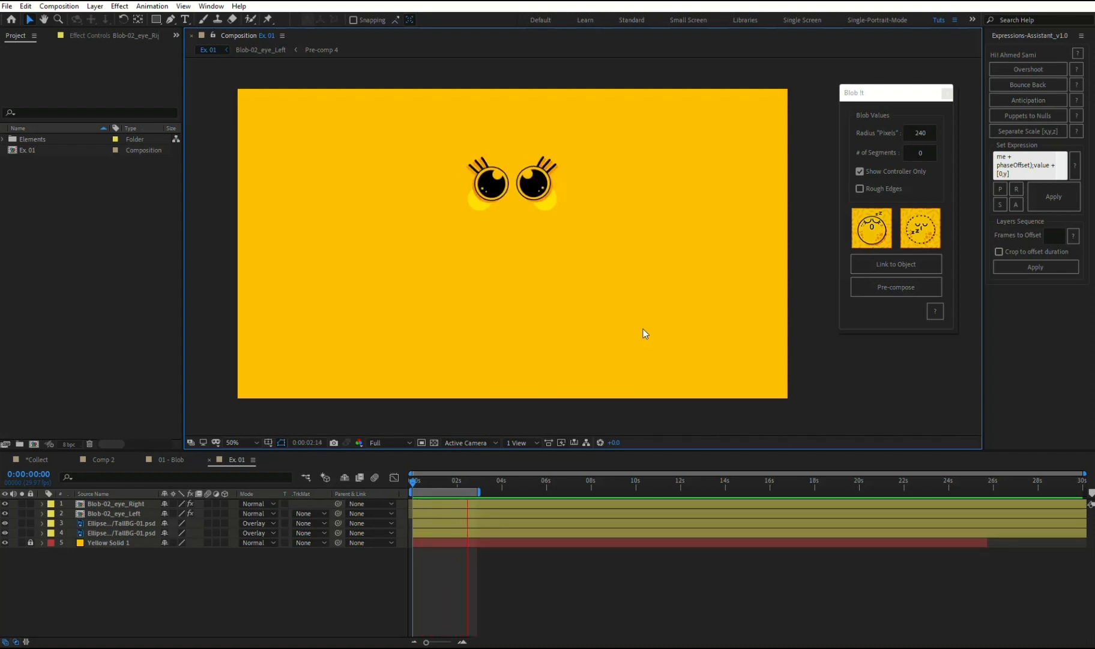
pyautogui.click(930, 133)
pyautogui.doubleClick(930, 133)
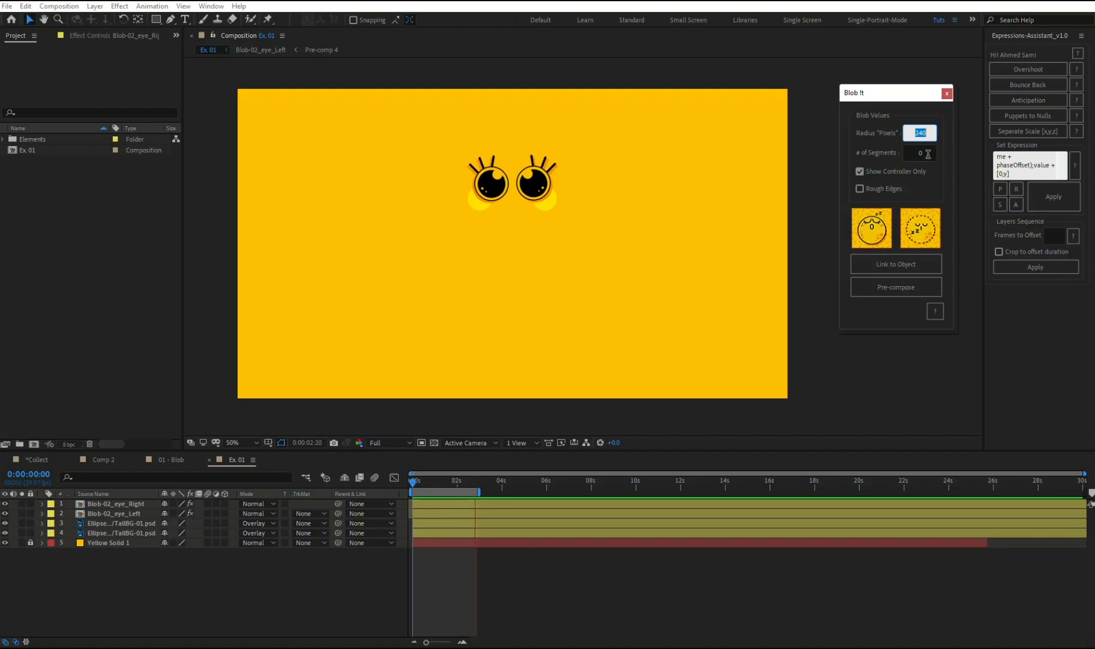
pyautogui.doubleClick(927, 154)
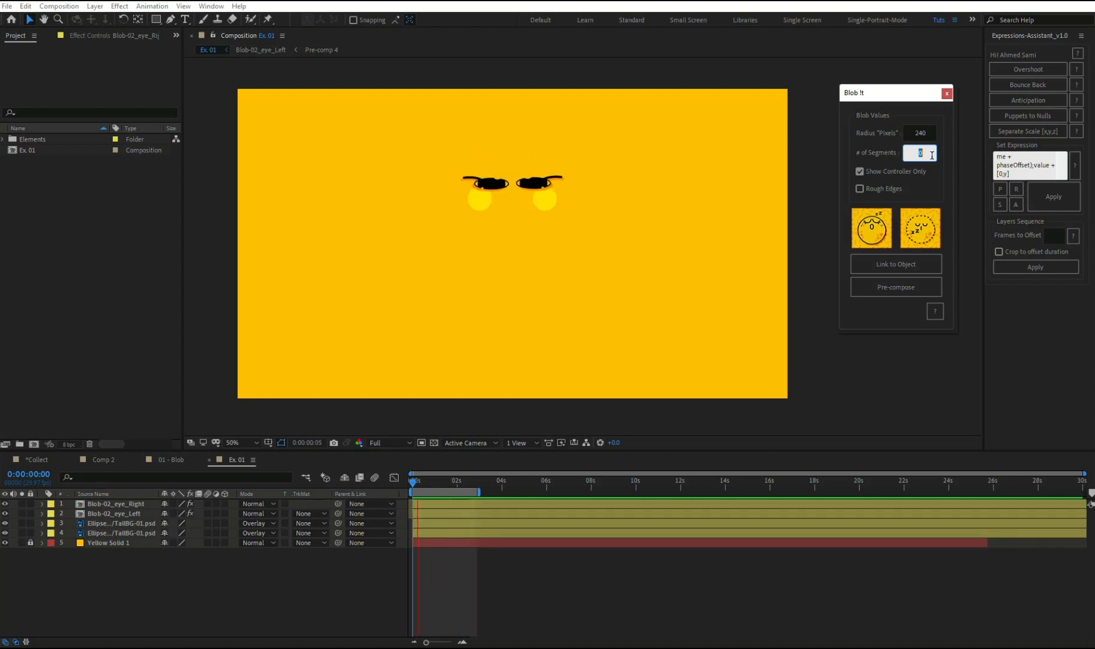
pyautogui.click(929, 133)
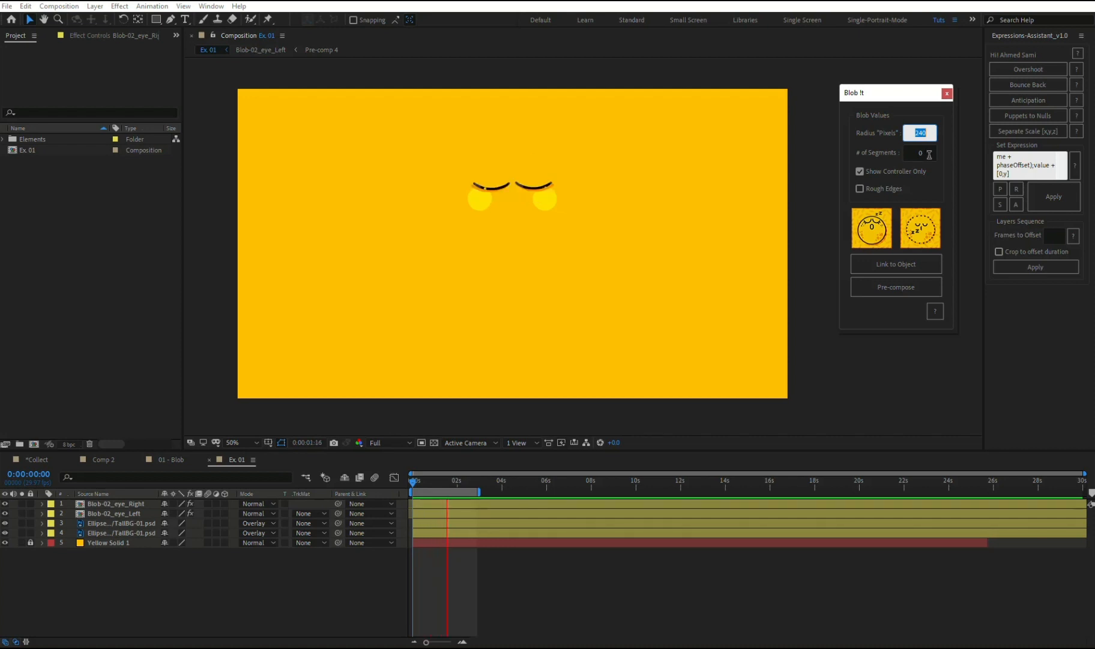
pyautogui.click(928, 153)
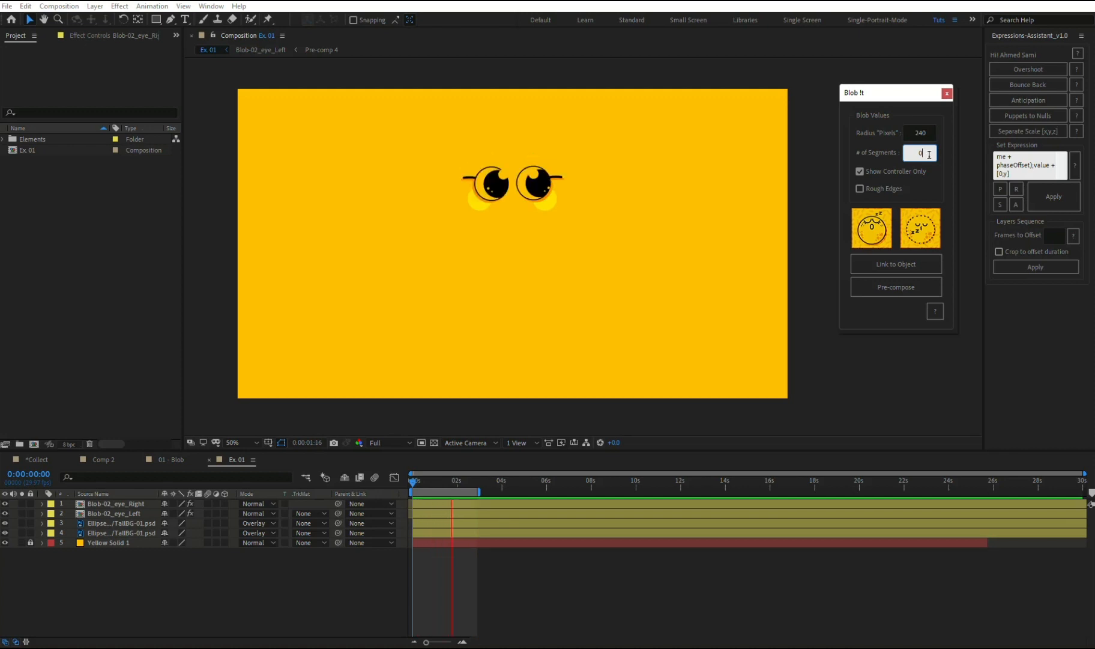
# Step: Set the number of segments to 10 and generate a linked blob with a 240-pixel radius in Ex. 01
pyautogui.doubleClick(929, 154)
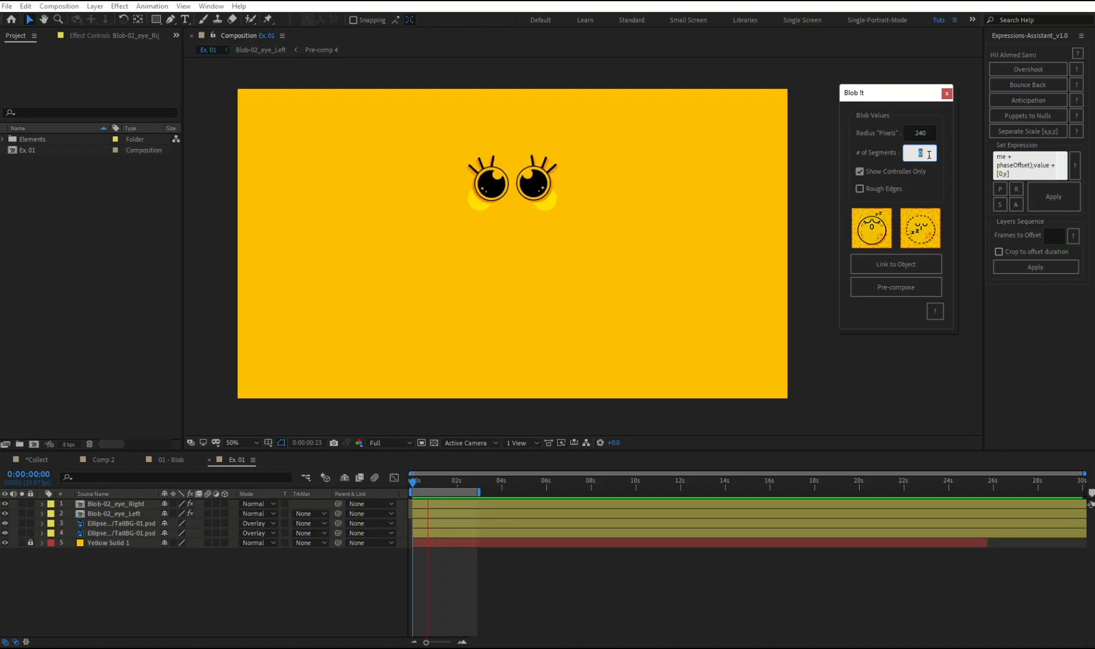
pyautogui.write('10')
pyautogui.press('Return')
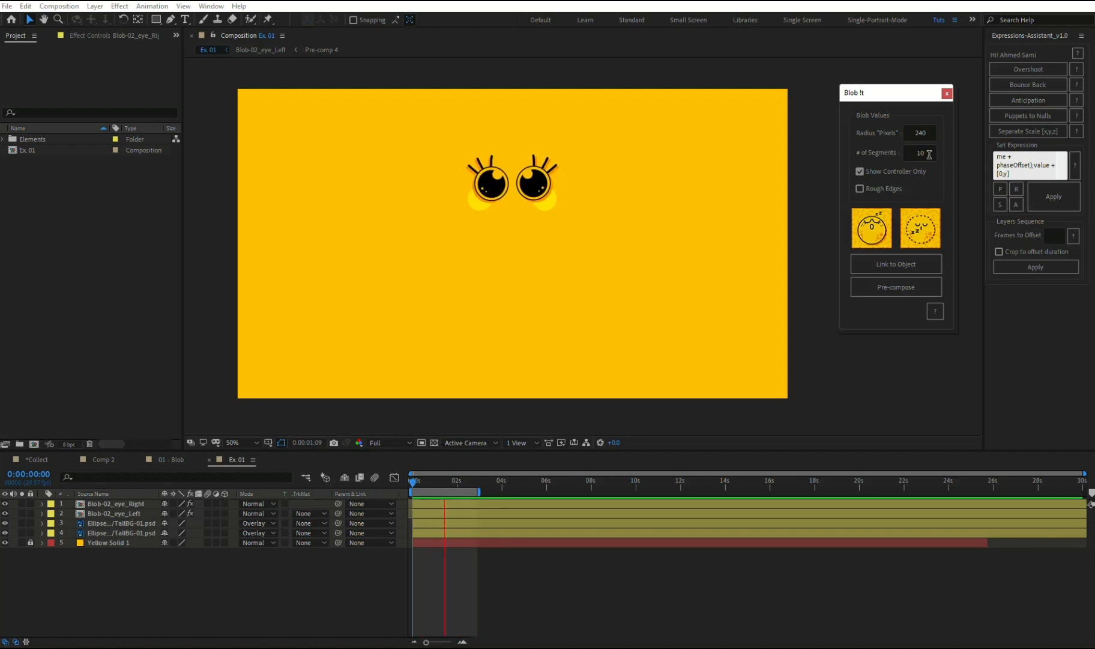
pyautogui.click(928, 154)
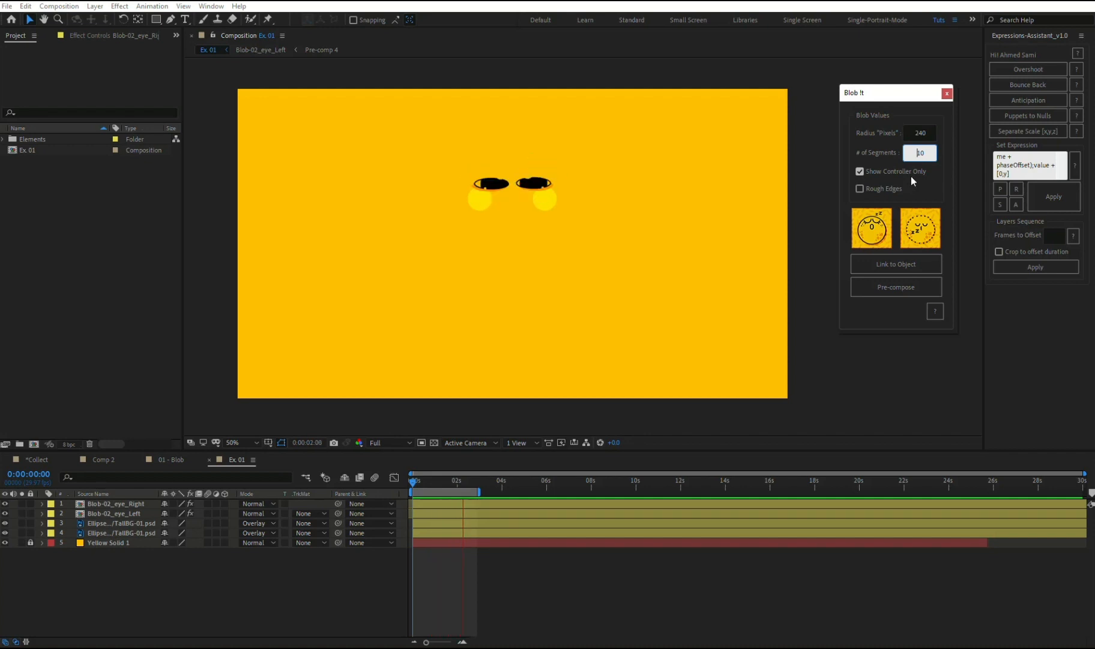
pyautogui.click(876, 236)
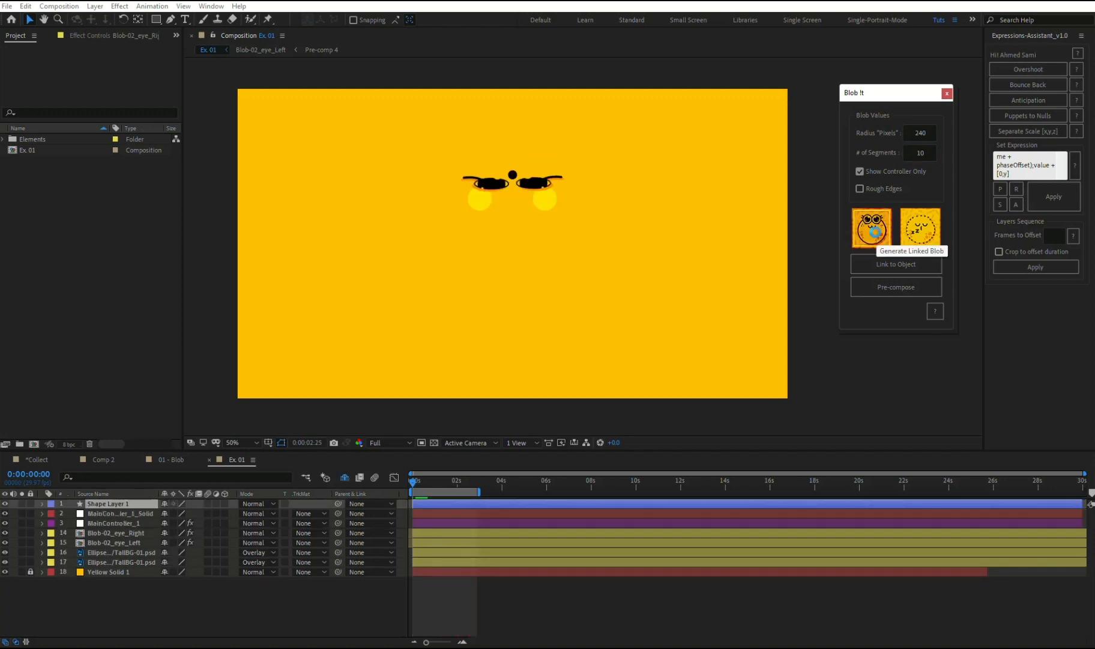
pyautogui.click(598, 253)
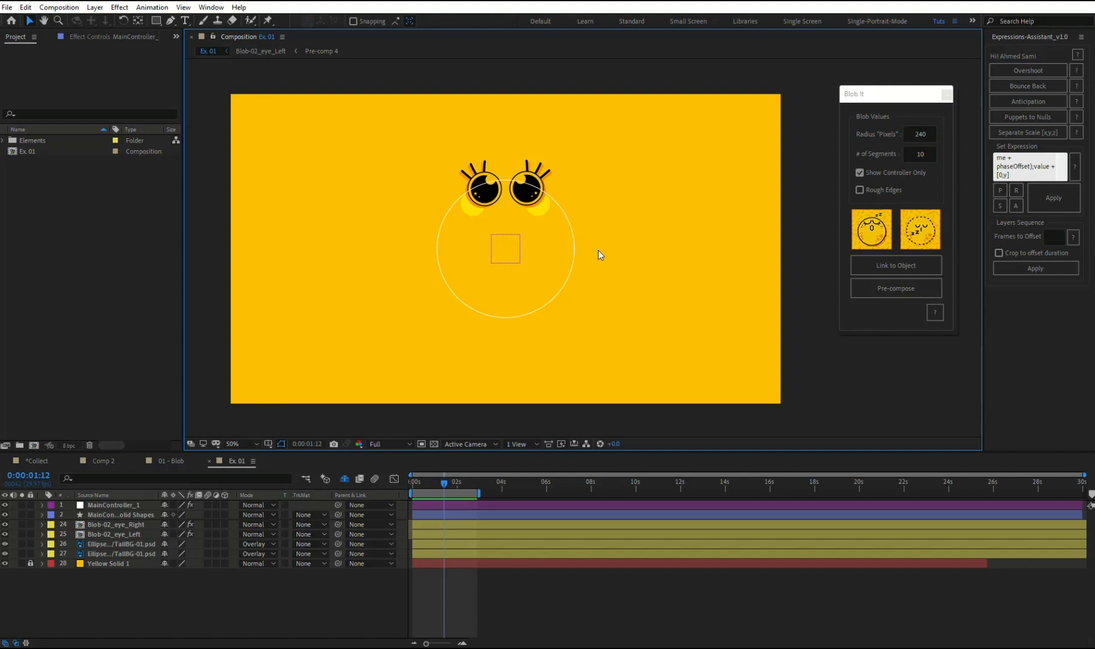
# Step: Select the blob's controller and solid shapes layers in turn, and reveal the shy layers in the timeline
pyautogui.click(607, 505)
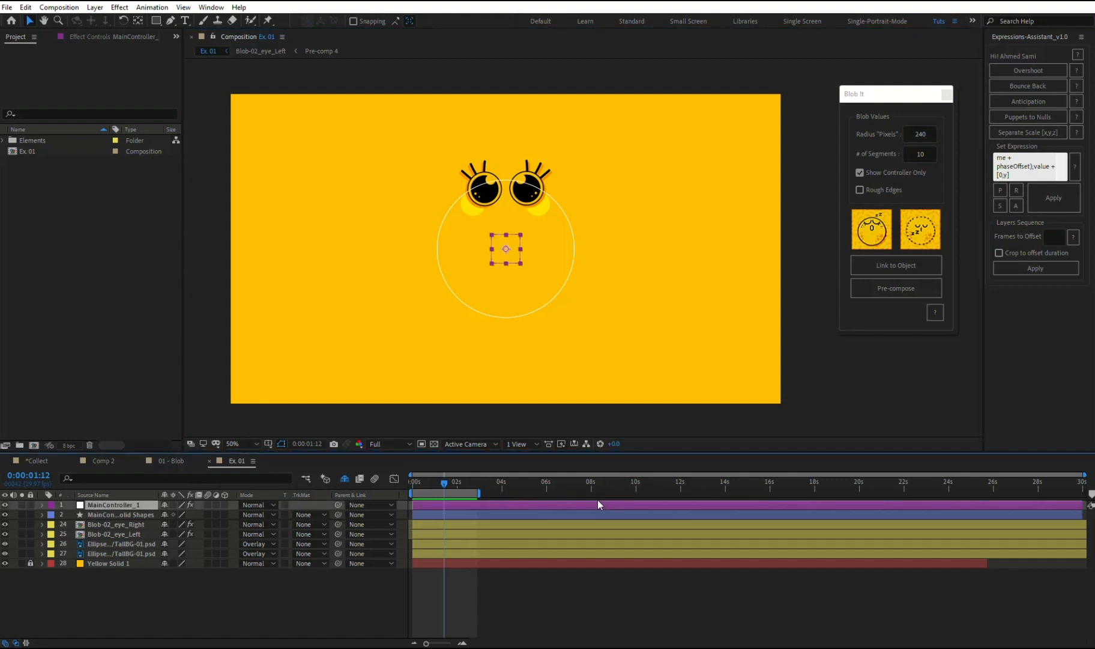
pyautogui.click(541, 515)
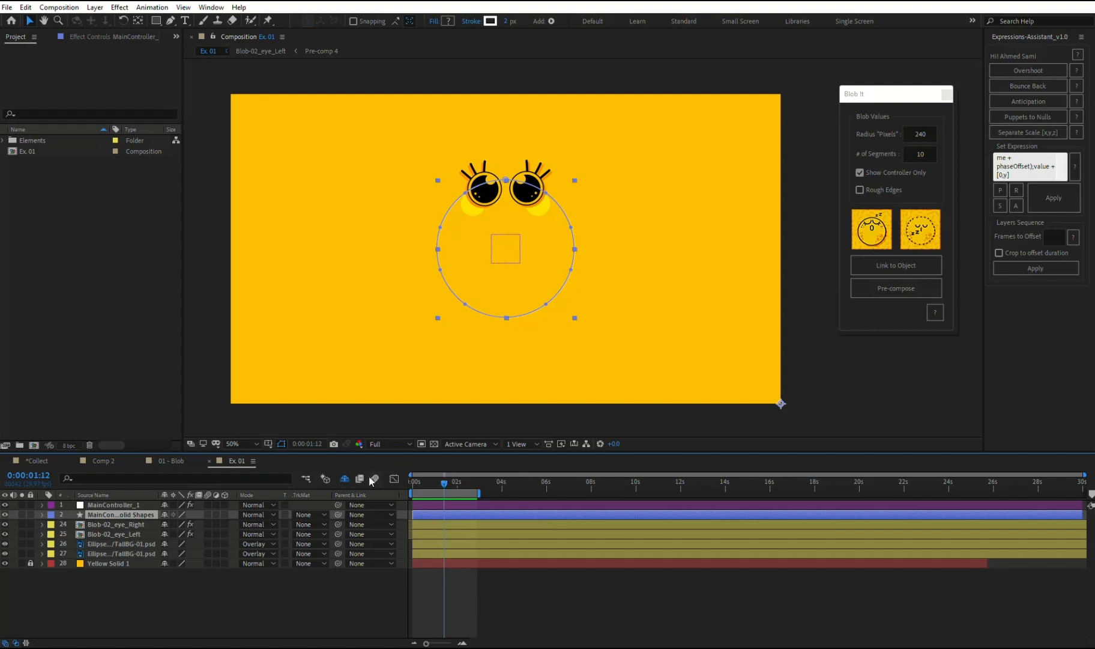
pyautogui.click(344, 479)
pyautogui.scroll(-3, 541, 576)
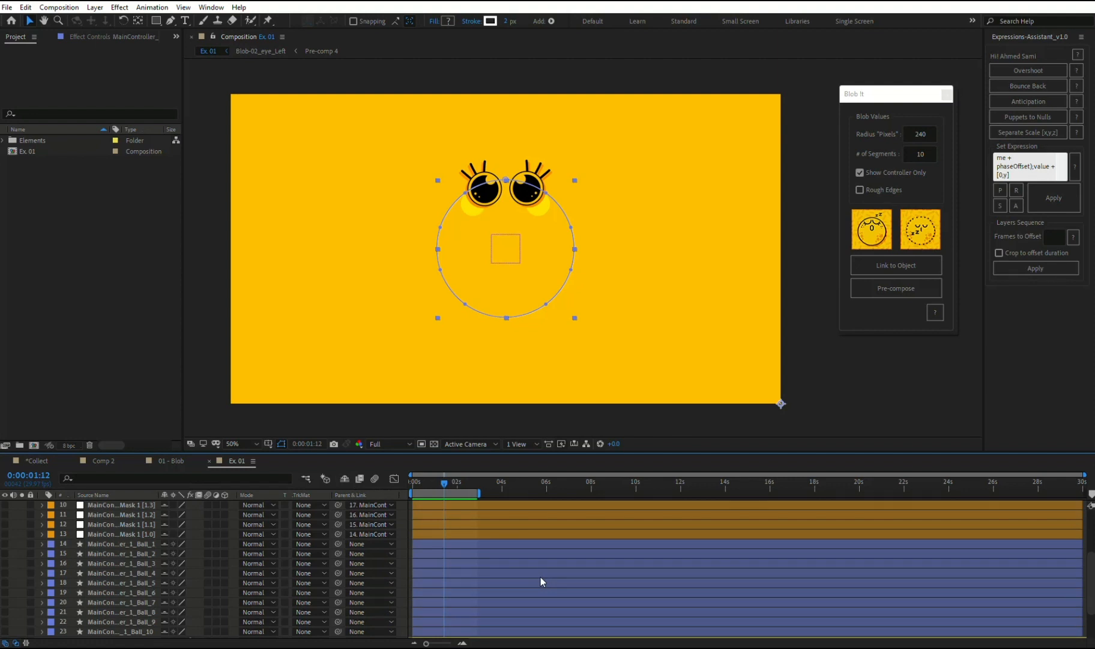
# Step: Briefly make the blob's ten ball layers visible in the composition, and hide them and the shy layers again
pyautogui.click(491, 545)
pyautogui.scroll(-2, 490, 545)
pyautogui.keyDown('shift'); pyautogui.click(495, 585); pyautogui.keyUp('shift')
pyautogui.scroll(2, 505, 572)
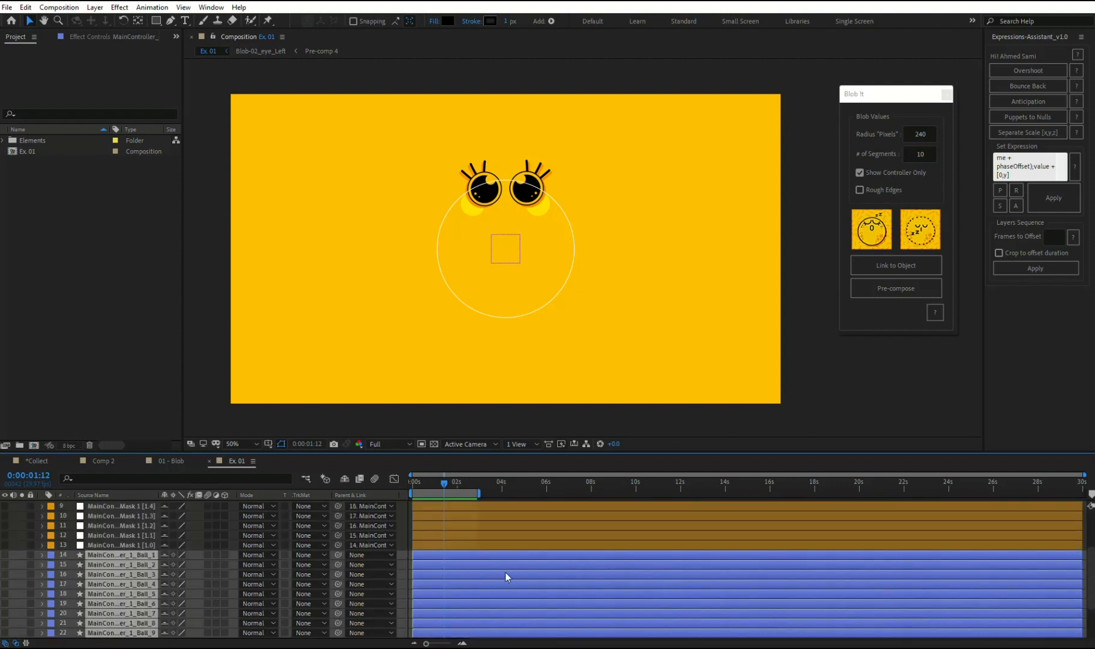
pyautogui.click(4, 554)
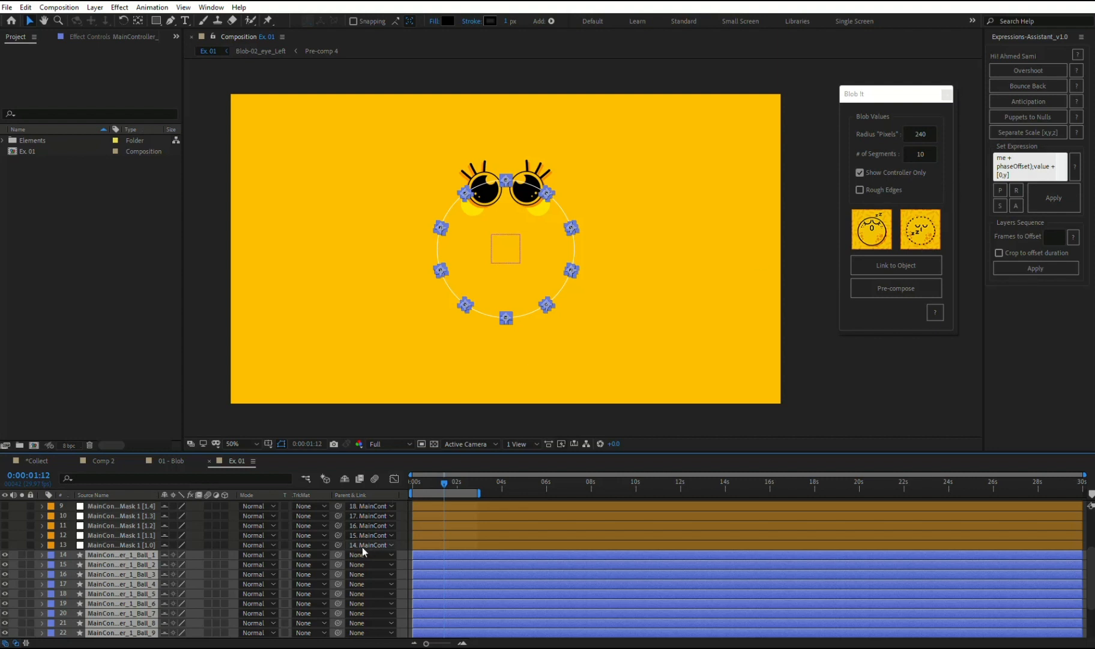
pyautogui.click(5, 554)
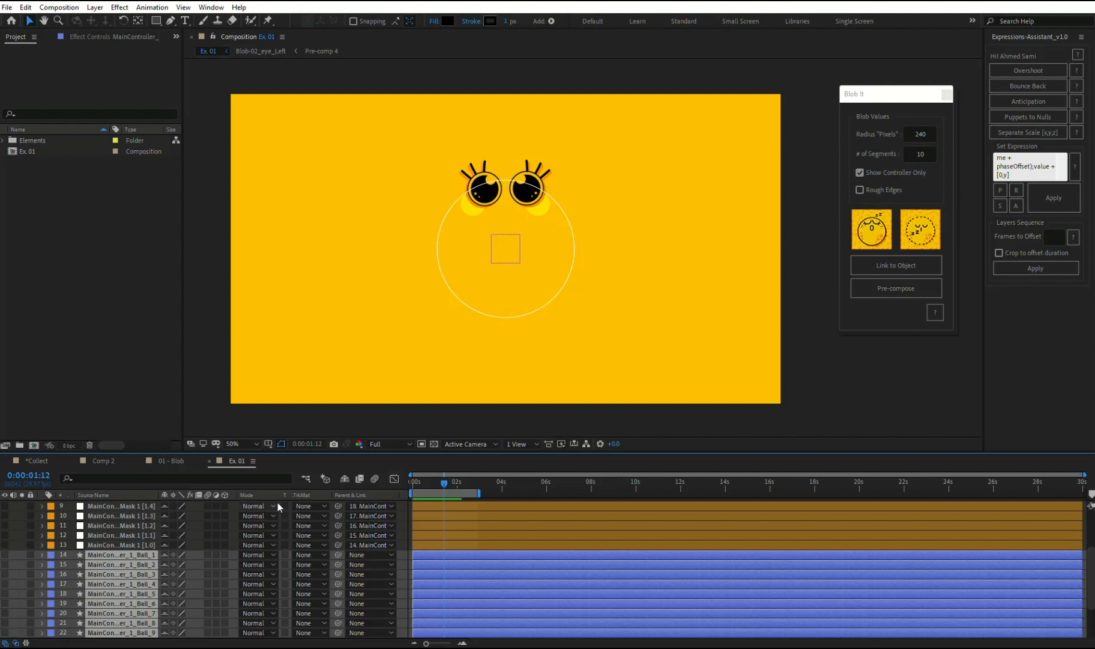
pyautogui.click(347, 479)
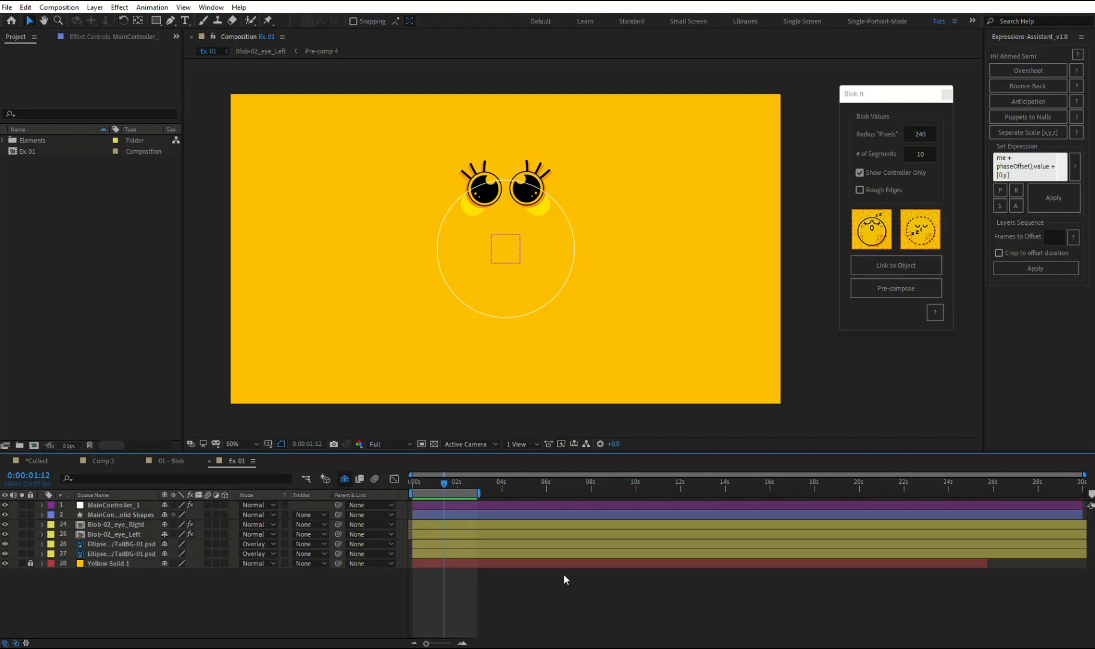
# Step: Add a fill to the blob's solid shapes layer and sample its colour from the yellow background
pyautogui.click(538, 239)
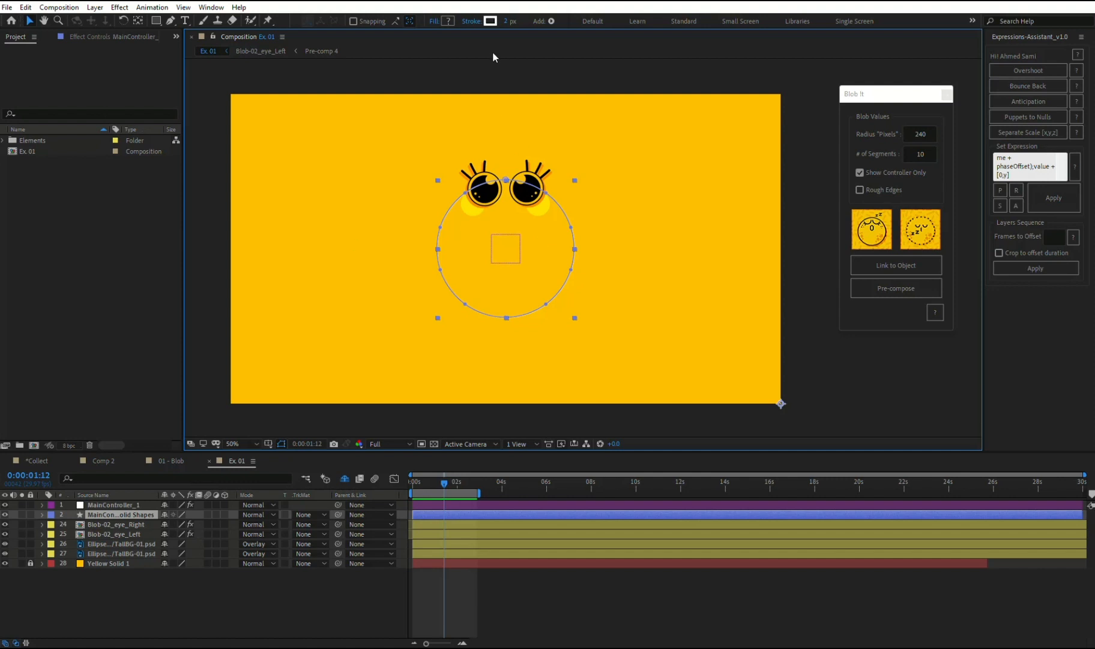
pyautogui.click(551, 22)
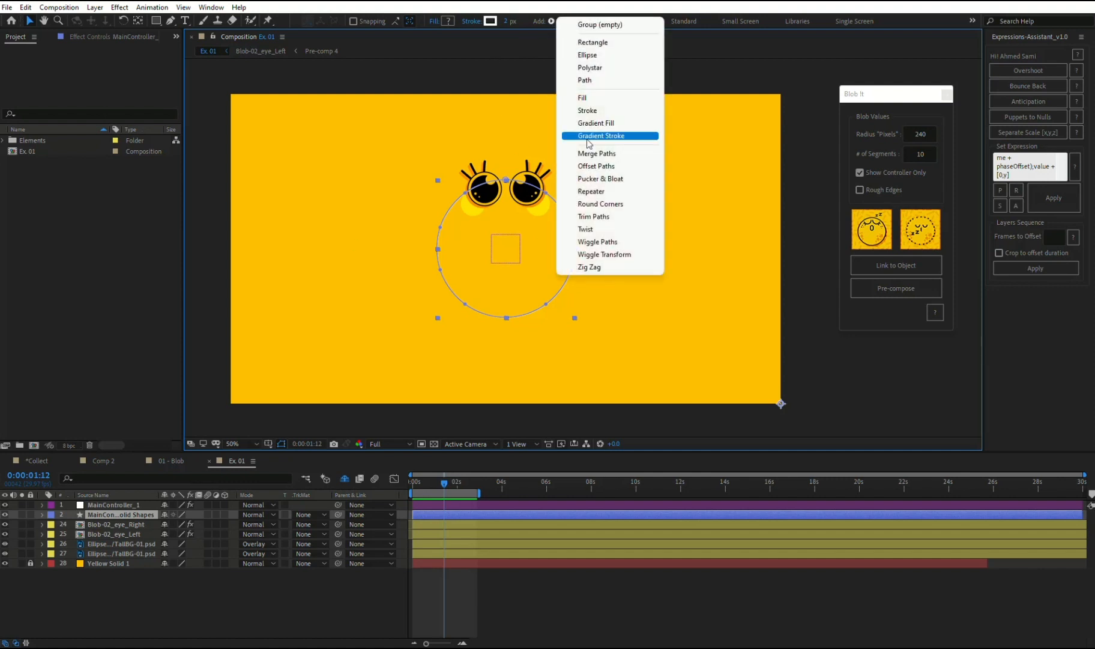
pyautogui.click(591, 98)
pyautogui.click(448, 21)
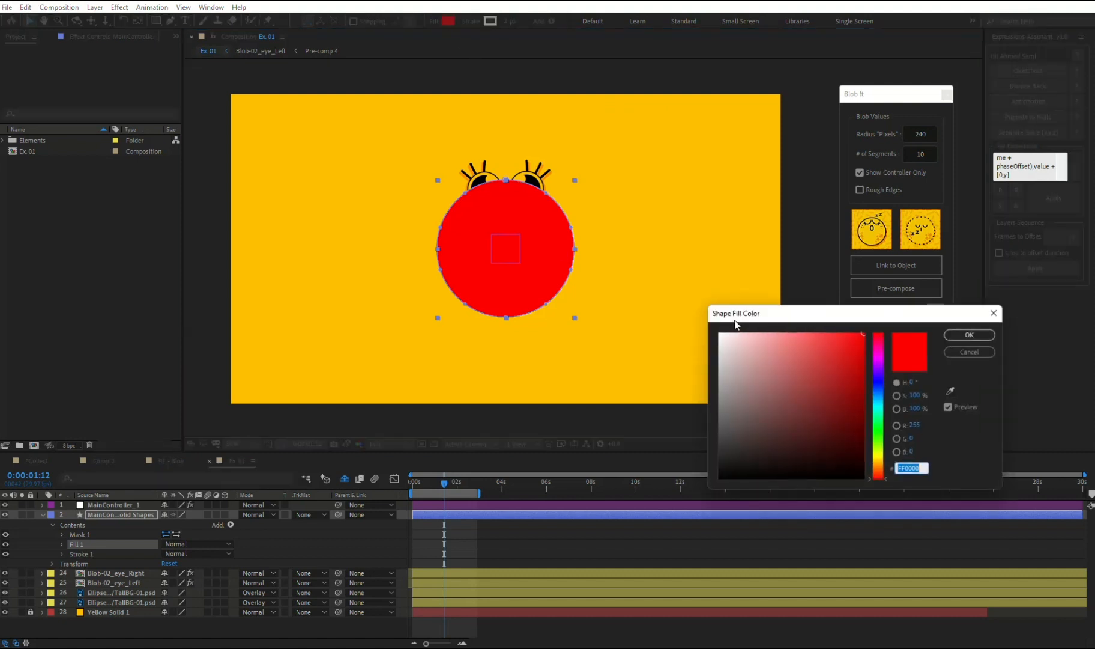
pyautogui.click(951, 391)
pyautogui.click(778, 257)
pyautogui.click(970, 334)
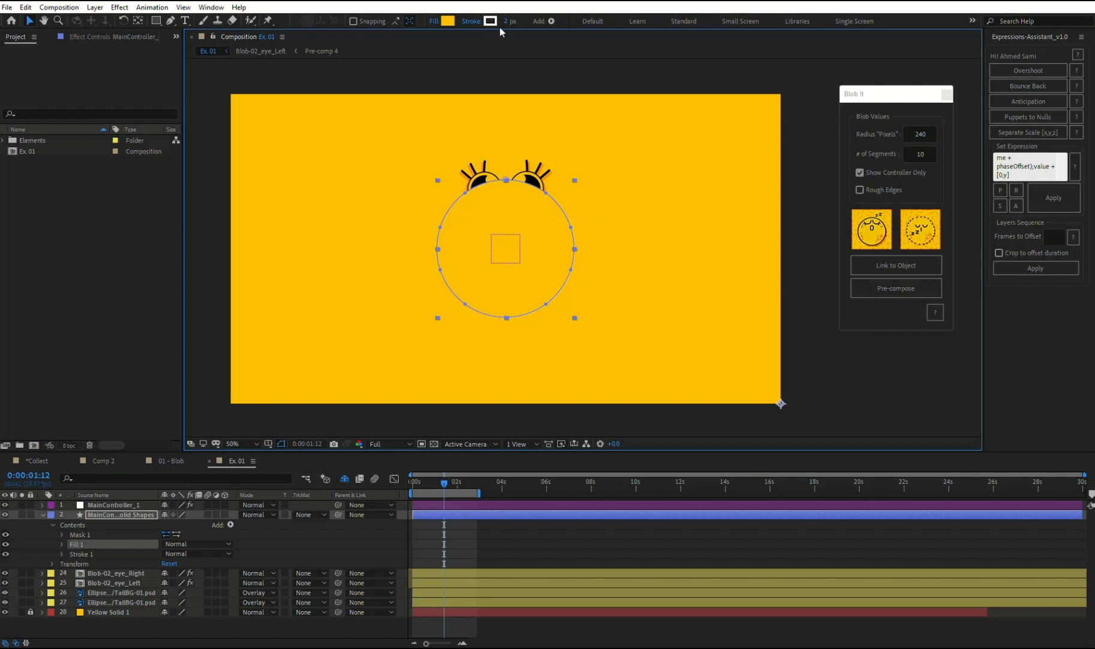
# Step: Set the blob shape's stroke width to 4 px and its stroke colour to black (000000)
pyautogui.moveTo(505, 22)
pyautogui.mouseDown()
pyautogui.moveTo(493, 22)
pyautogui.moveTo(505, 24)
pyautogui.mouseUp()
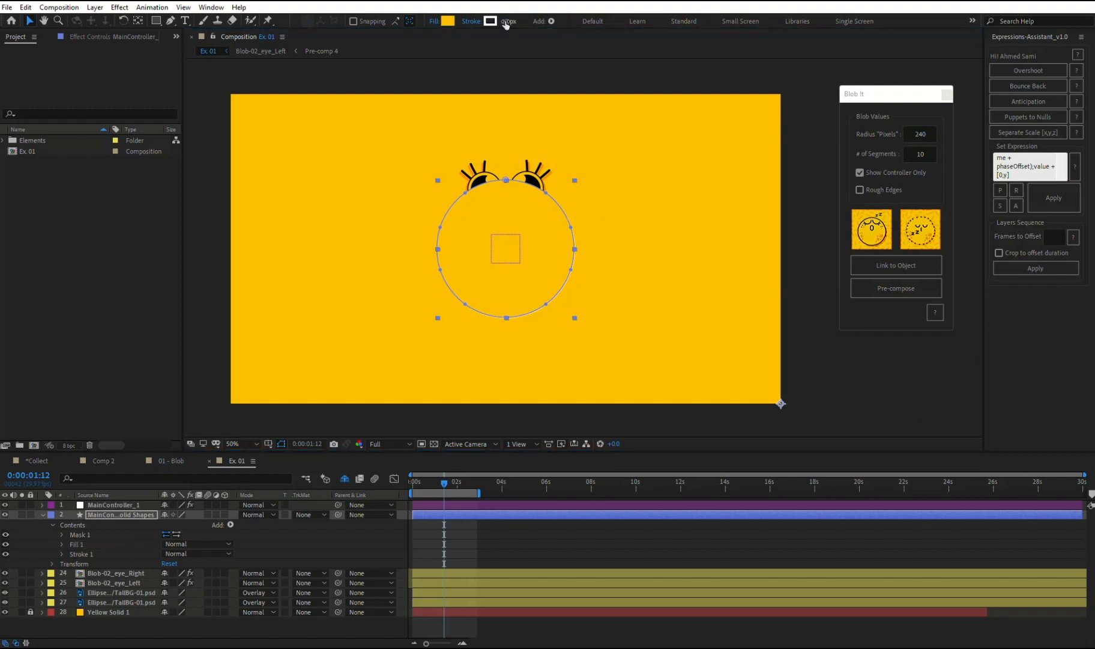
pyautogui.click(490, 21)
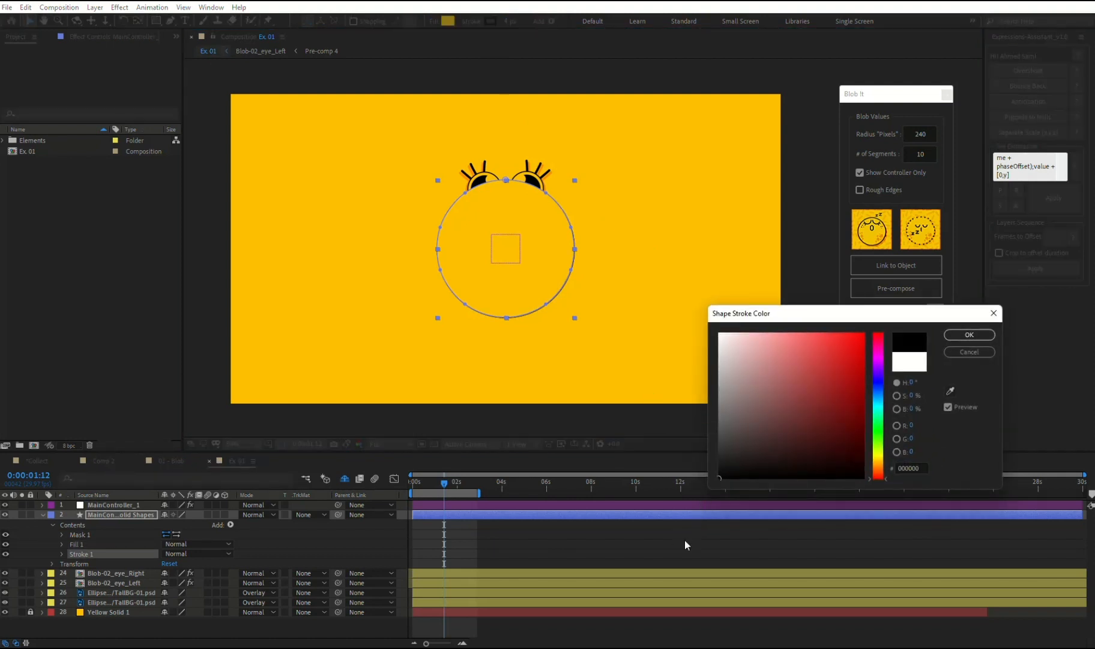
pyautogui.click(969, 334)
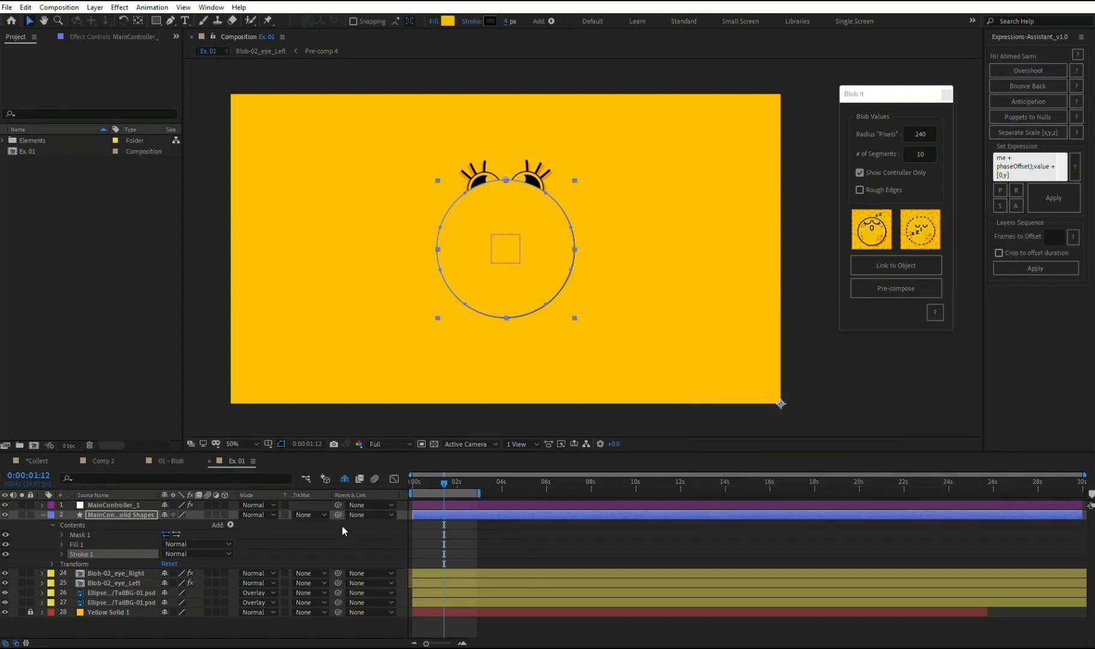
# Step: Move the MainController_1 and solid shapes layers below the eye and ellipse layers, just above Yellow Solid 1
pyautogui.keyDown('shift'); pyautogui.click(114, 504); pyautogui.keyUp('shift')
pyautogui.moveTo(112, 514); pyautogui.dragTo(137, 604)
# Step: Apply the stored phaseOffset expression to the position of MainController_1
pyautogui.click(1027, 176)
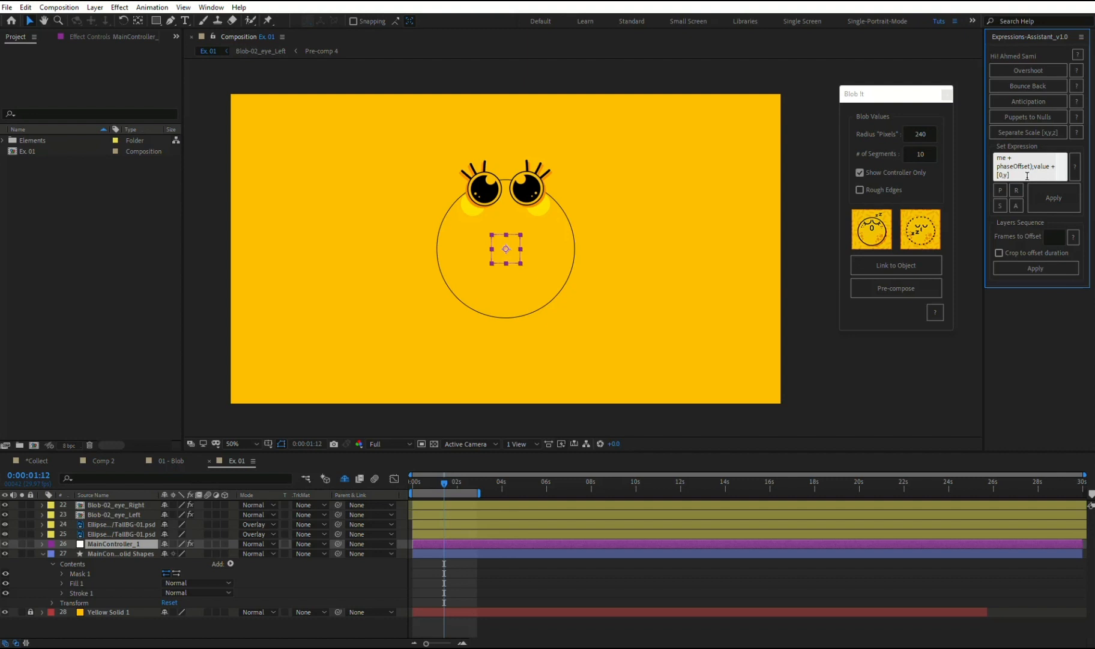
pyautogui.click(1000, 190)
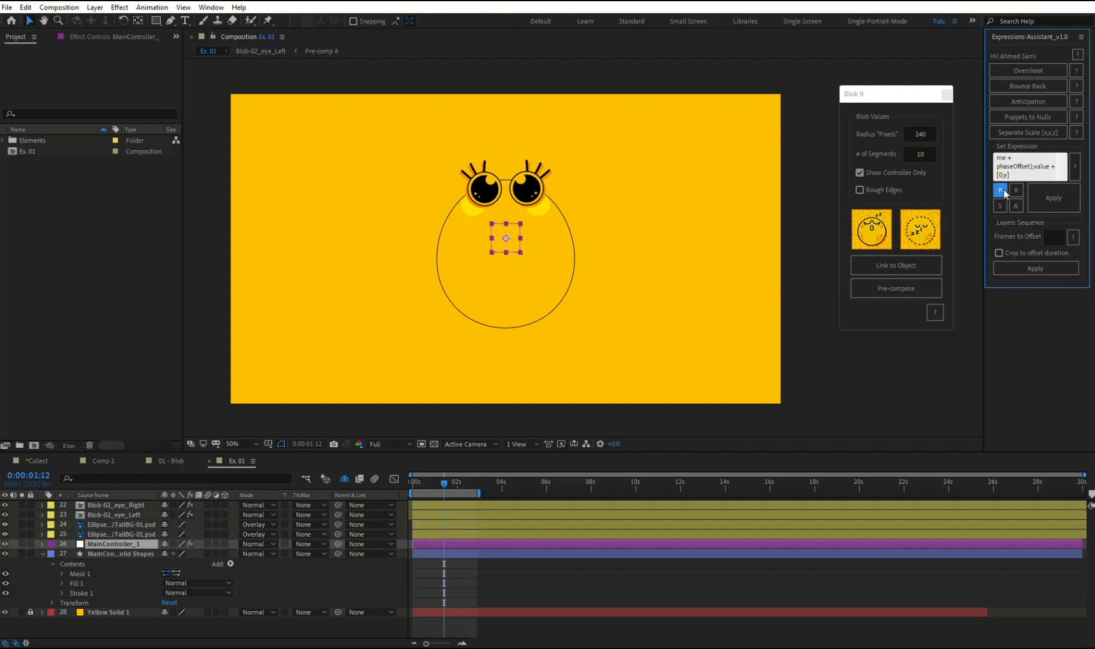
# Step: Solo the MainController_1 and solid shapes layers and preview the blob's motion from the first frame
pyautogui.click(429, 552)
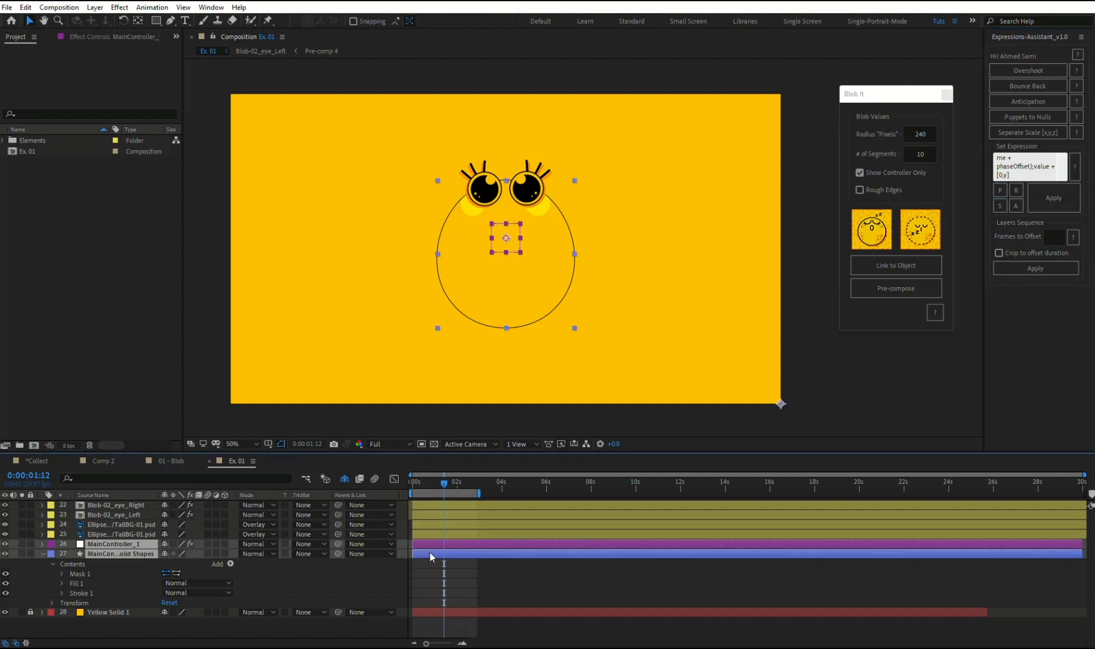
pyautogui.click(22, 550)
pyautogui.press('F2')
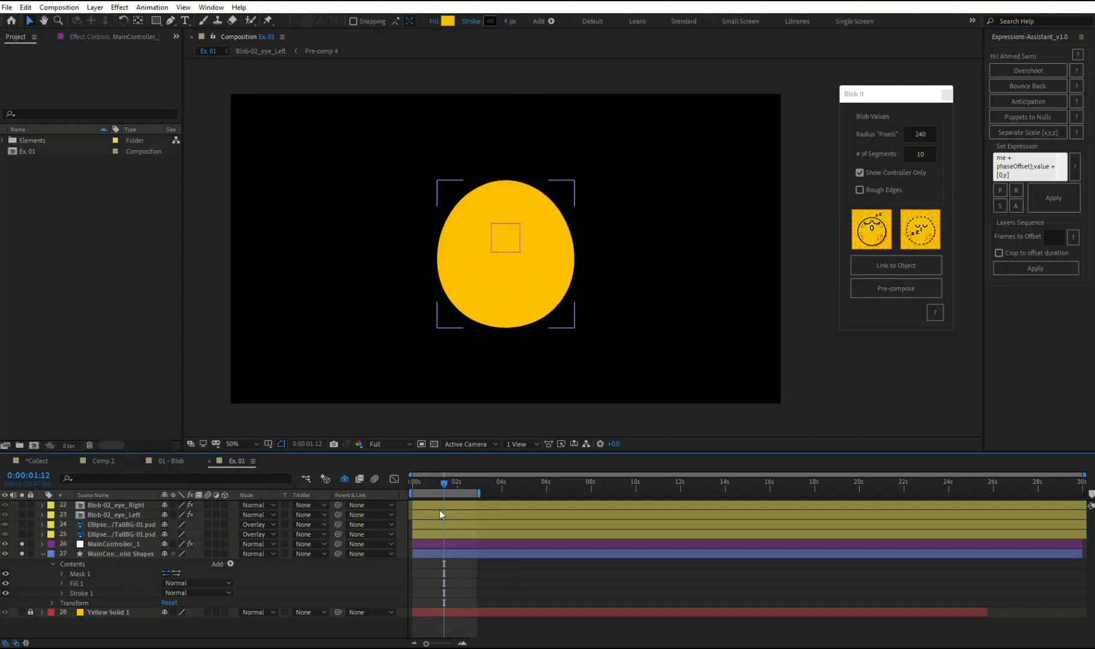
pyautogui.moveTo(428, 483); pyautogui.dragTo(373, 484)
pyautogui.press('space')
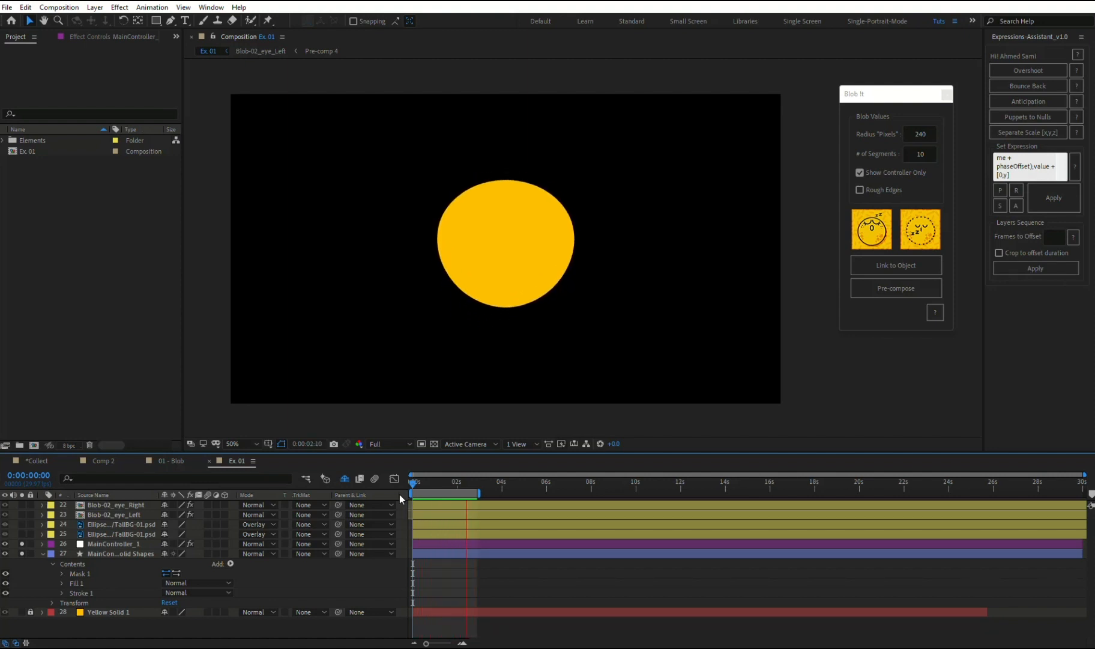
pyautogui.press('space')
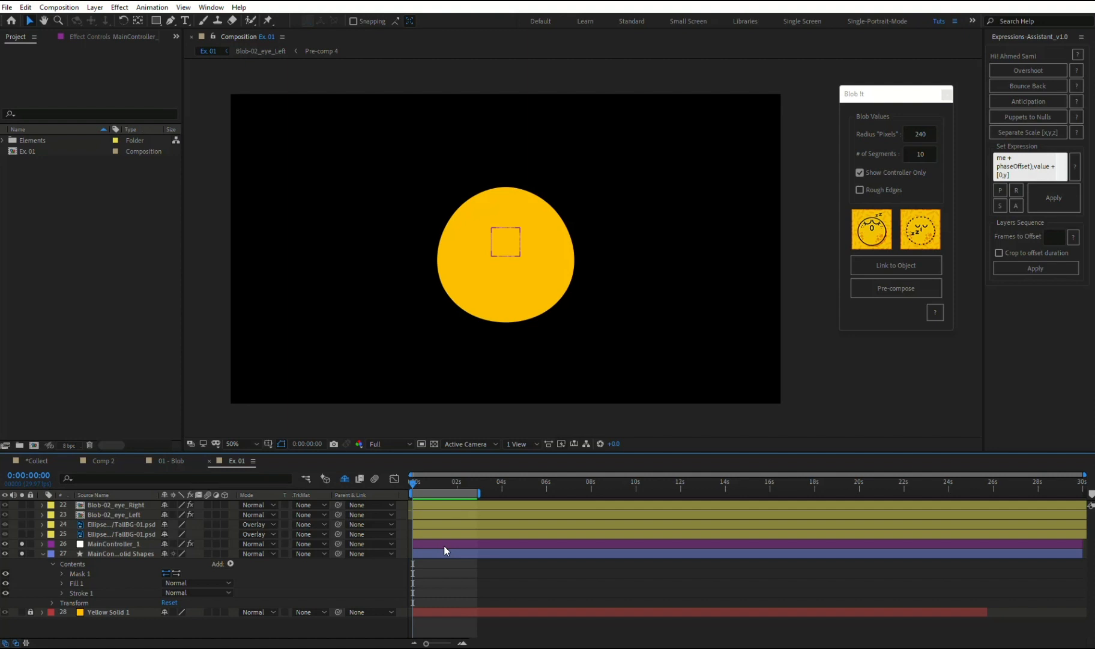
# Step: Show the Blob Amount and Blob Direction effect controls of MainController_1 and preview the blob's current motion
pyautogui.click(444, 544)
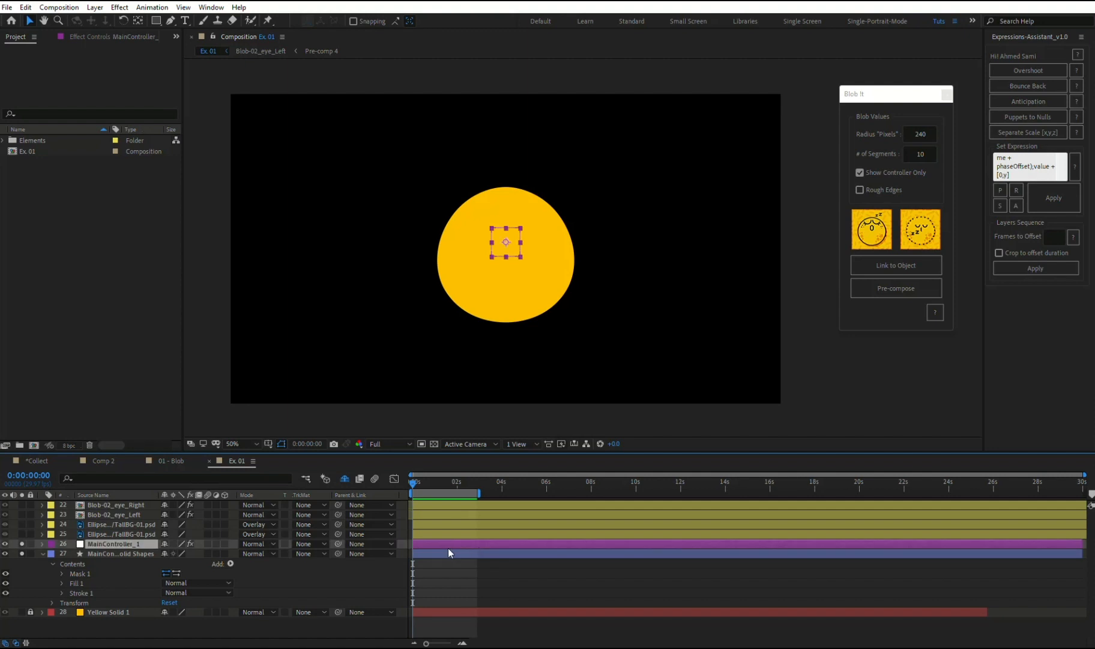
pyautogui.click(106, 38)
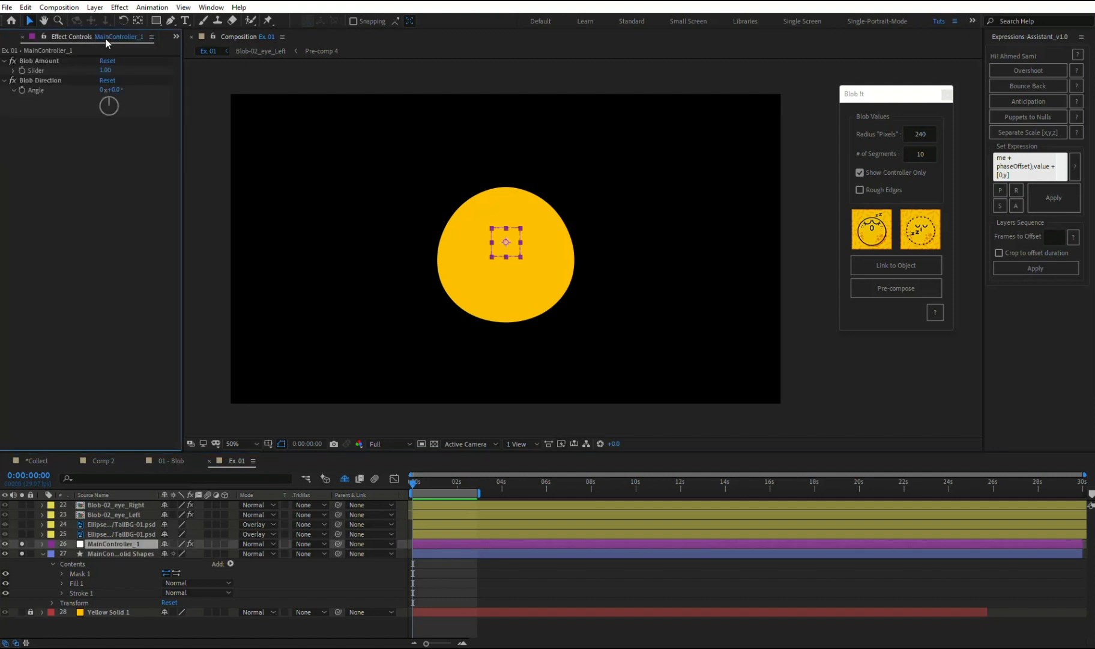
pyautogui.click(51, 61)
pyautogui.click(105, 70)
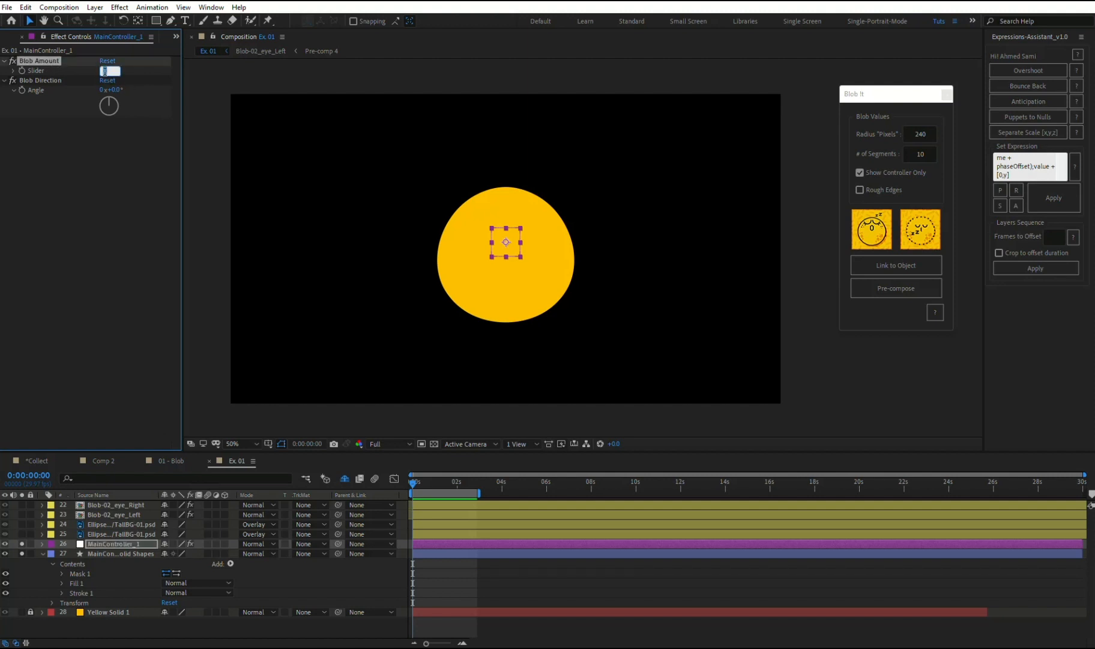
pyautogui.press('Return')
pyautogui.click(467, 583)
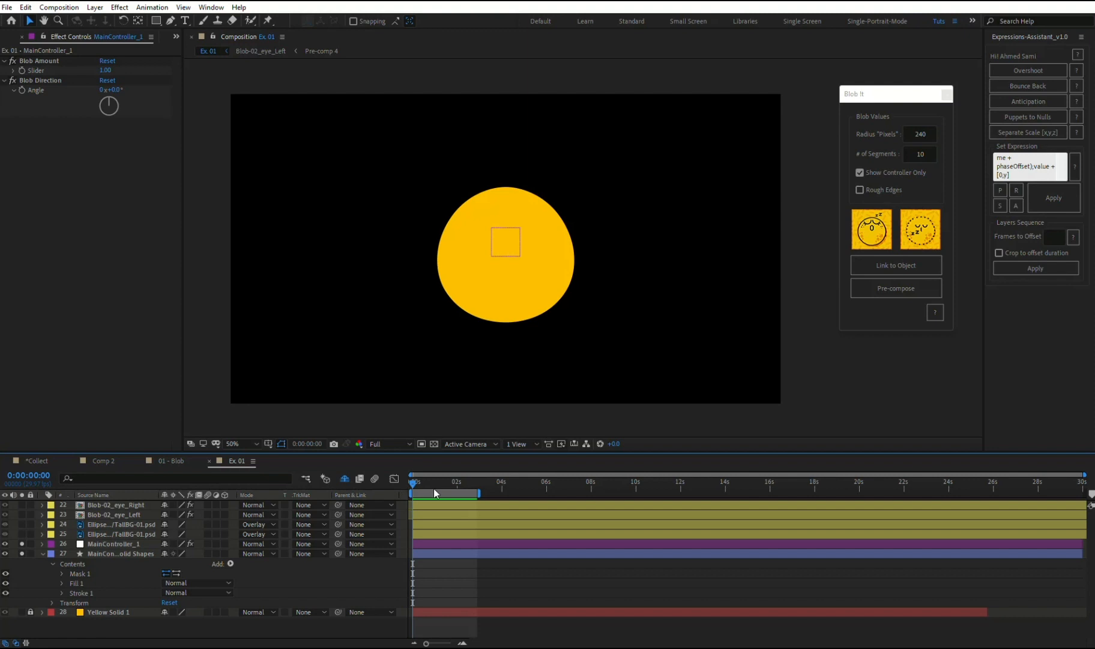
pyautogui.press('space')
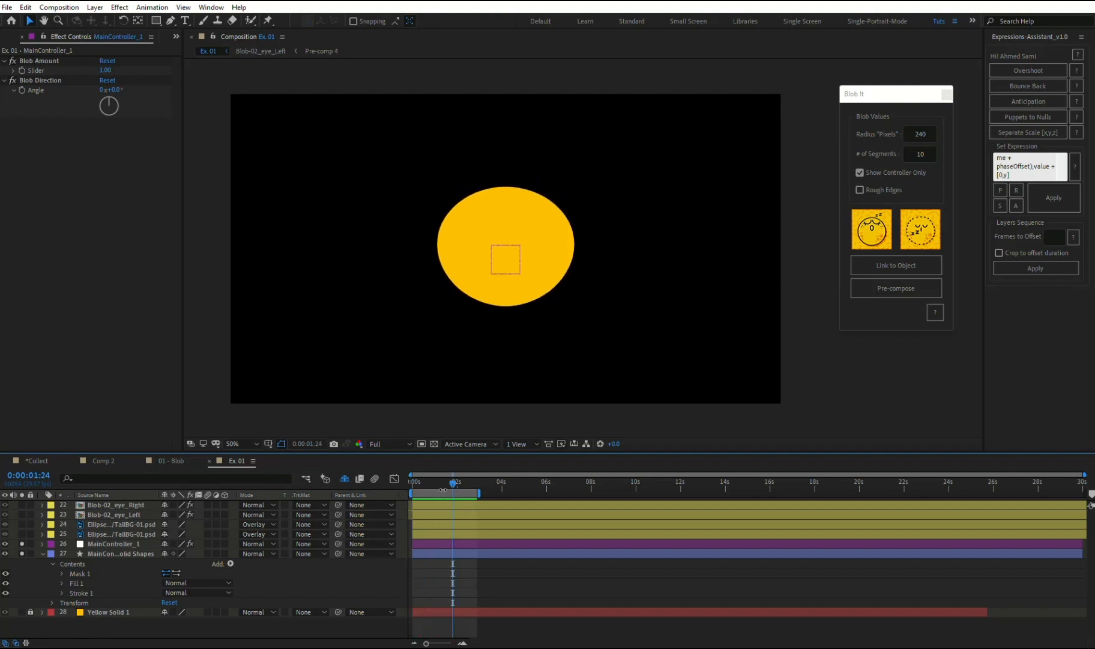
pyautogui.press('space')
# Step: Set the Blob Amount slider of MainController_1 to 2 and preview the stronger deformation from the start
pyautogui.click(105, 70)
pyautogui.write('2')
pyautogui.press('Return')
pyautogui.press('Home')
pyautogui.press('space')
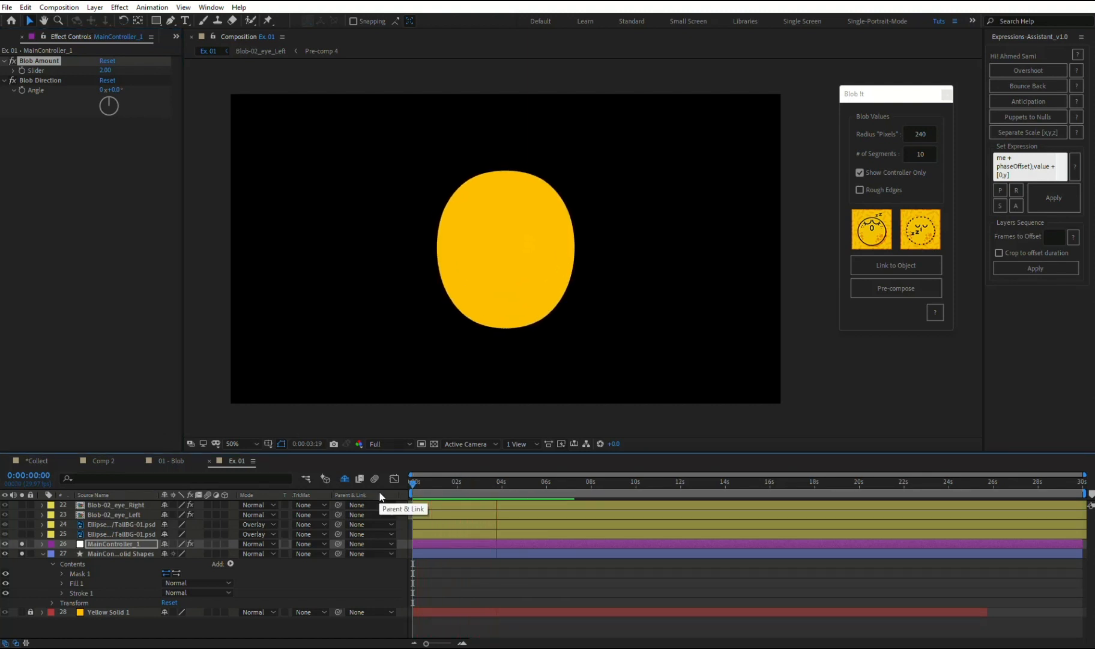
pyautogui.press('space')
# Step: Raise the Blob Amount slider to 3 and preview the blob's deformation
pyautogui.click(107, 70)
pyautogui.write('3')
pyautogui.press('Return')
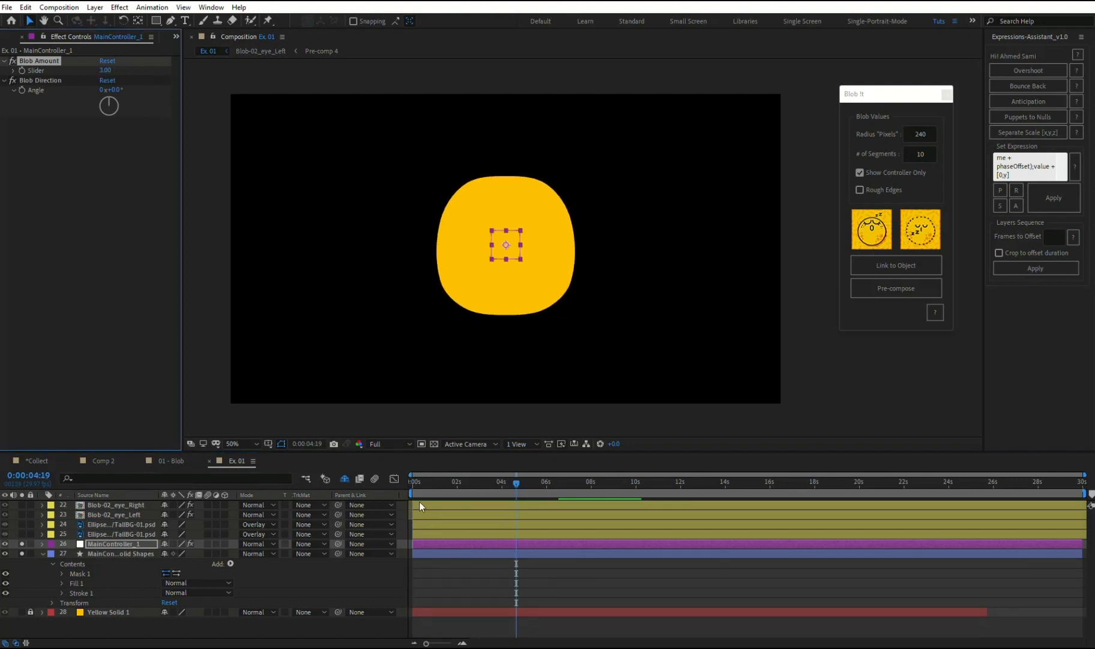
pyautogui.press('space')
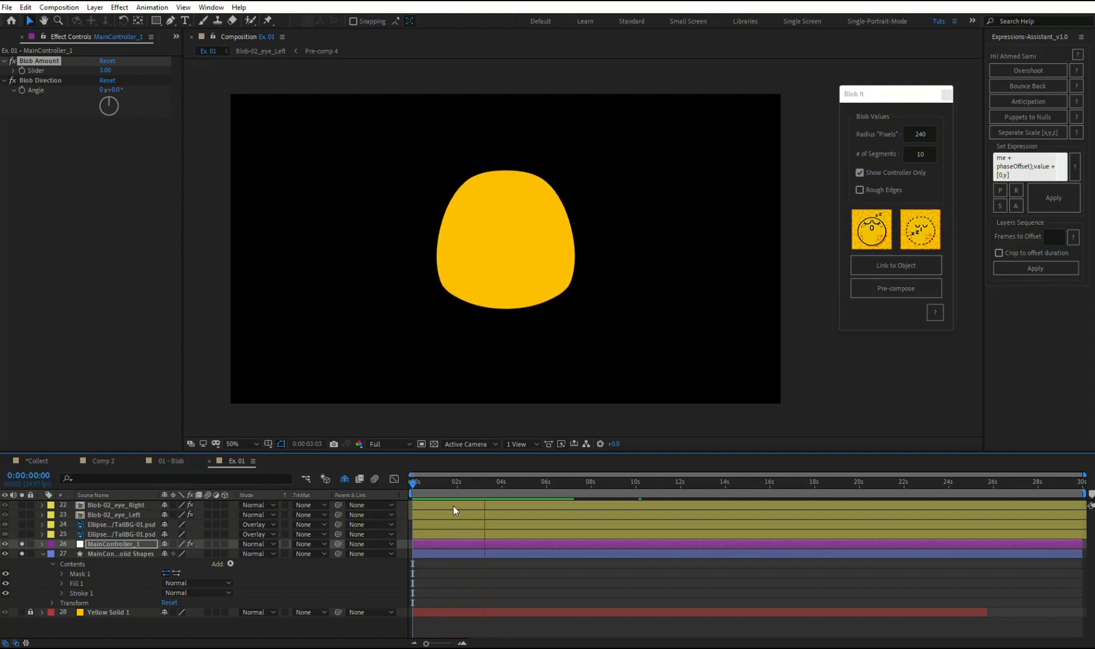
pyautogui.press('space')
# Step: Set the Blob Amount slider to 1, select the Blob Direction effect and preview the motion from the first frame
pyautogui.click(105, 71)
pyautogui.write('1')
pyautogui.press('Return')
pyautogui.click(52, 84)
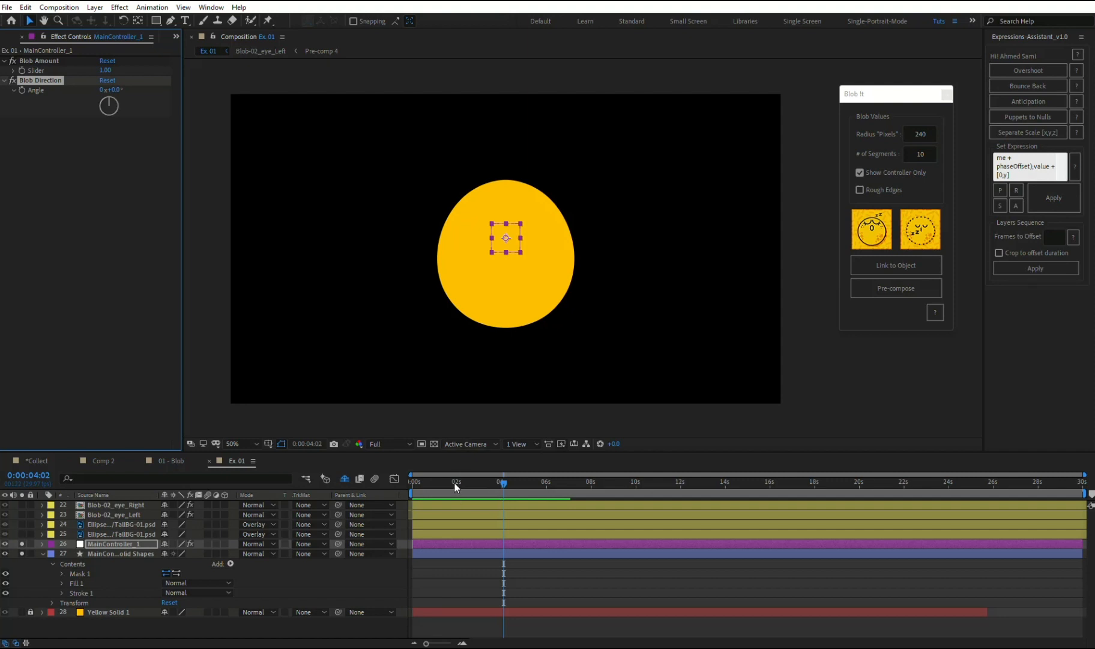
pyautogui.press('Home')
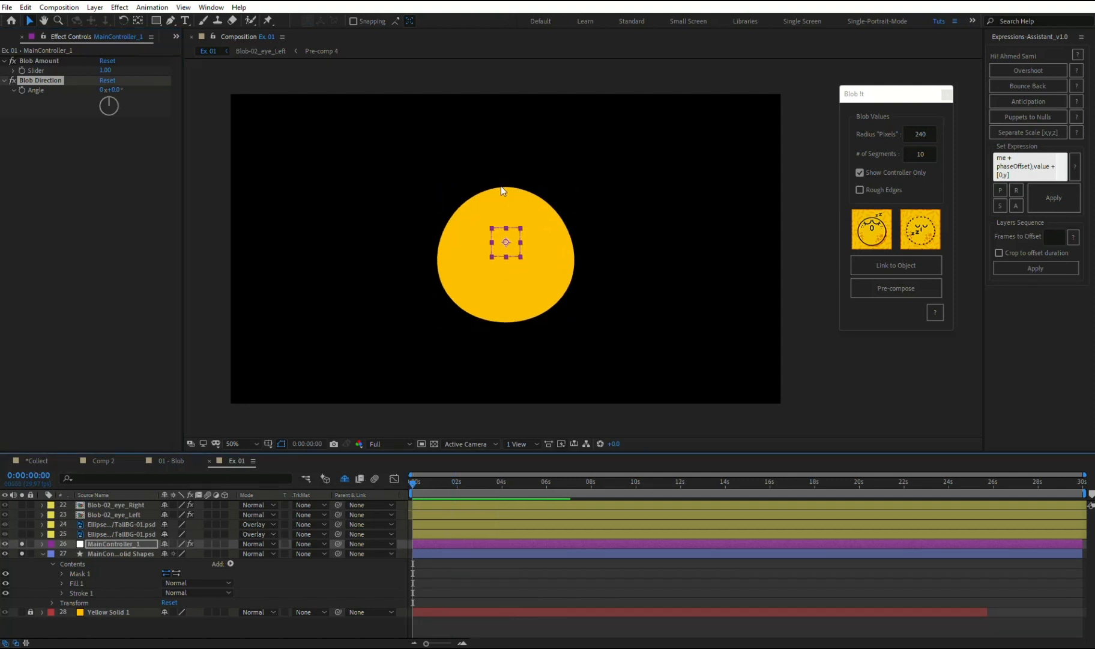
pyautogui.press('space')
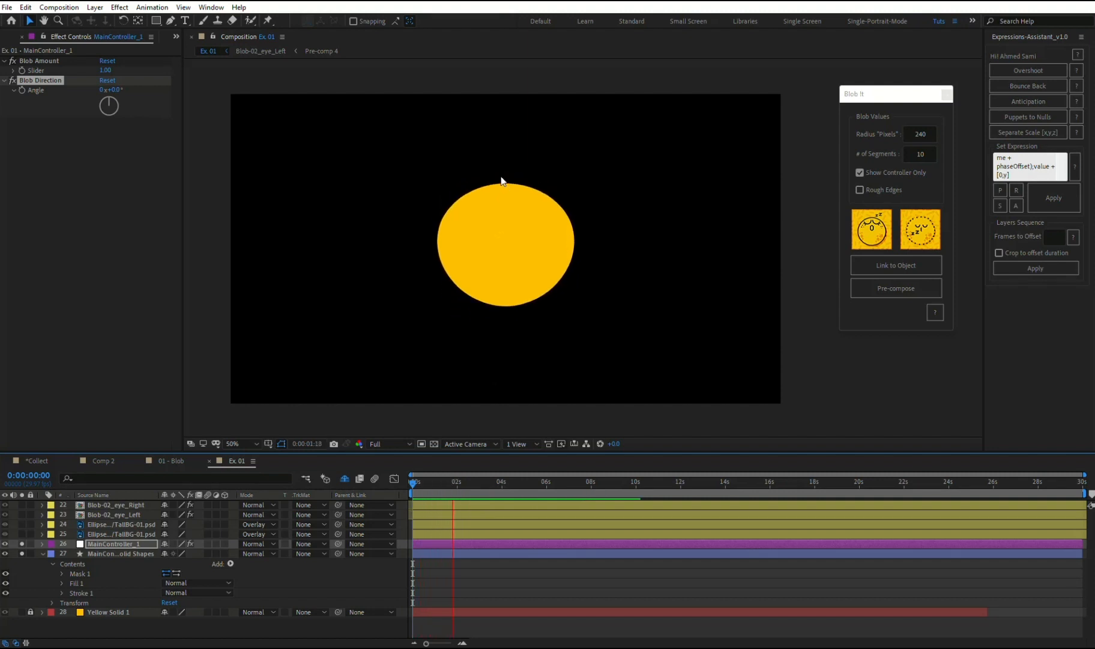
pyautogui.press('space')
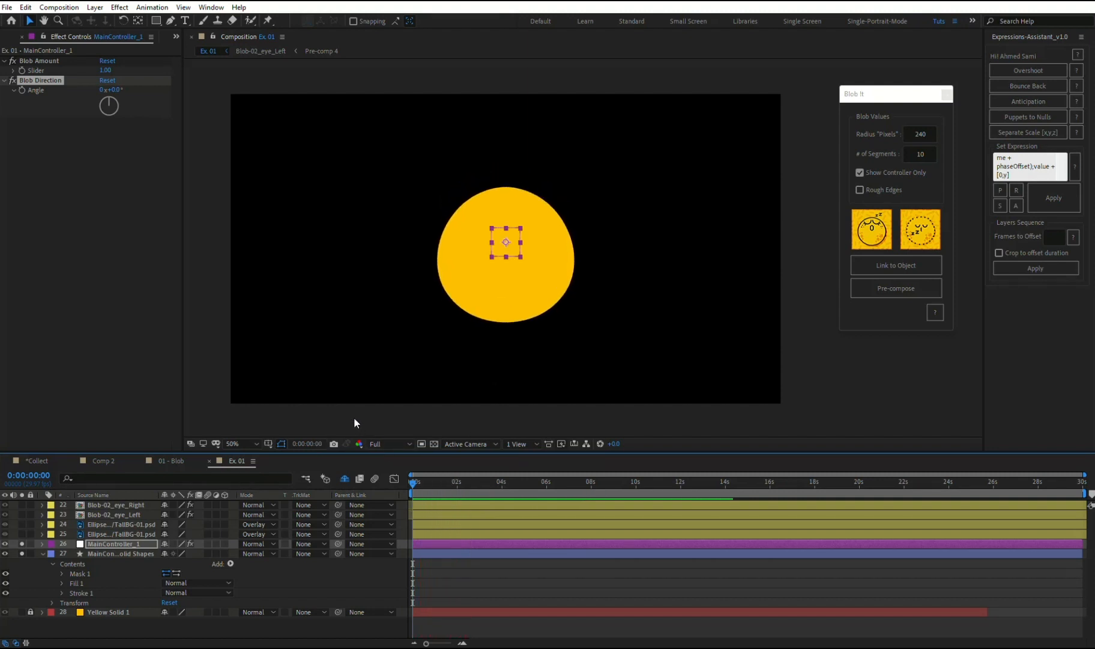
# Step: Set the Blob Direction angle to 90° and preview the blob's motion
pyautogui.click(123, 107)
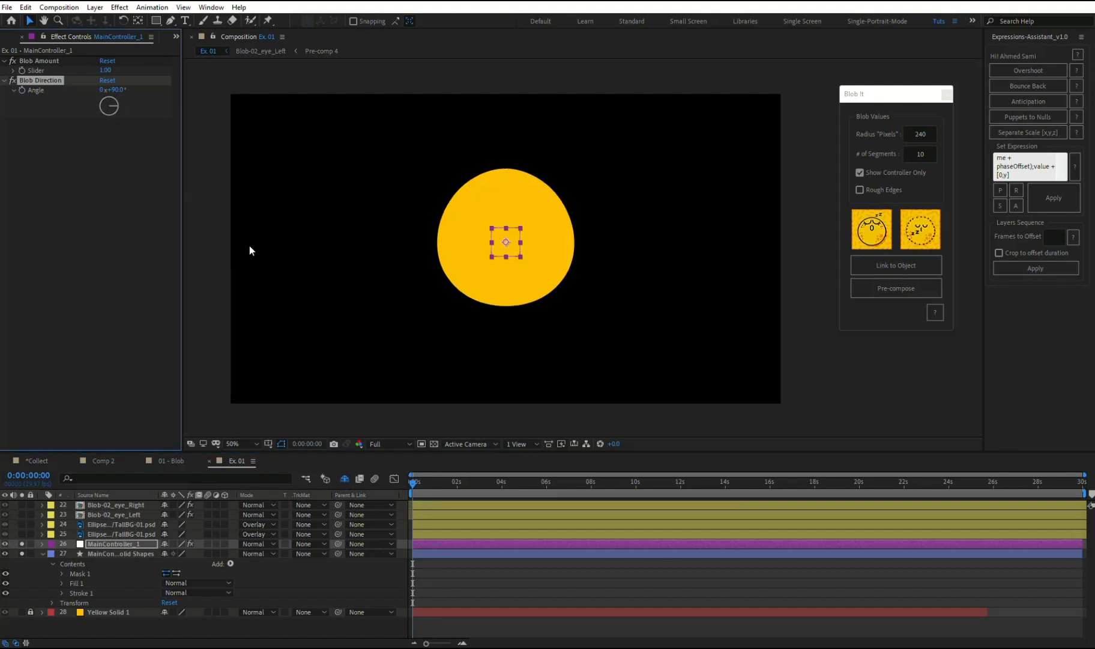
pyautogui.press('space')
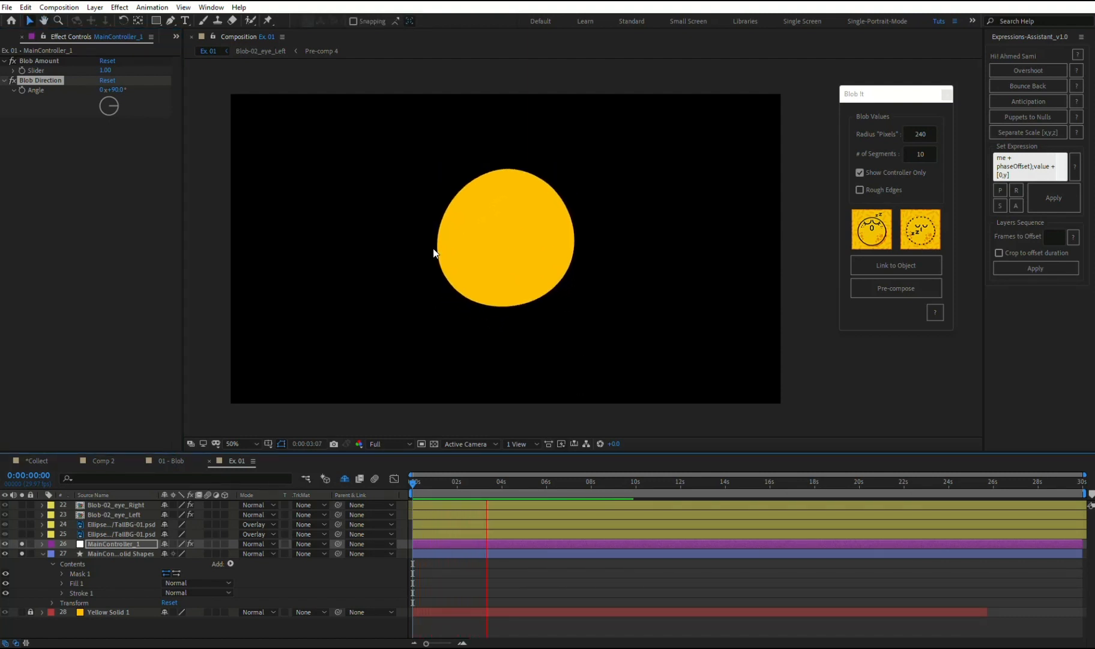
pyautogui.press('space')
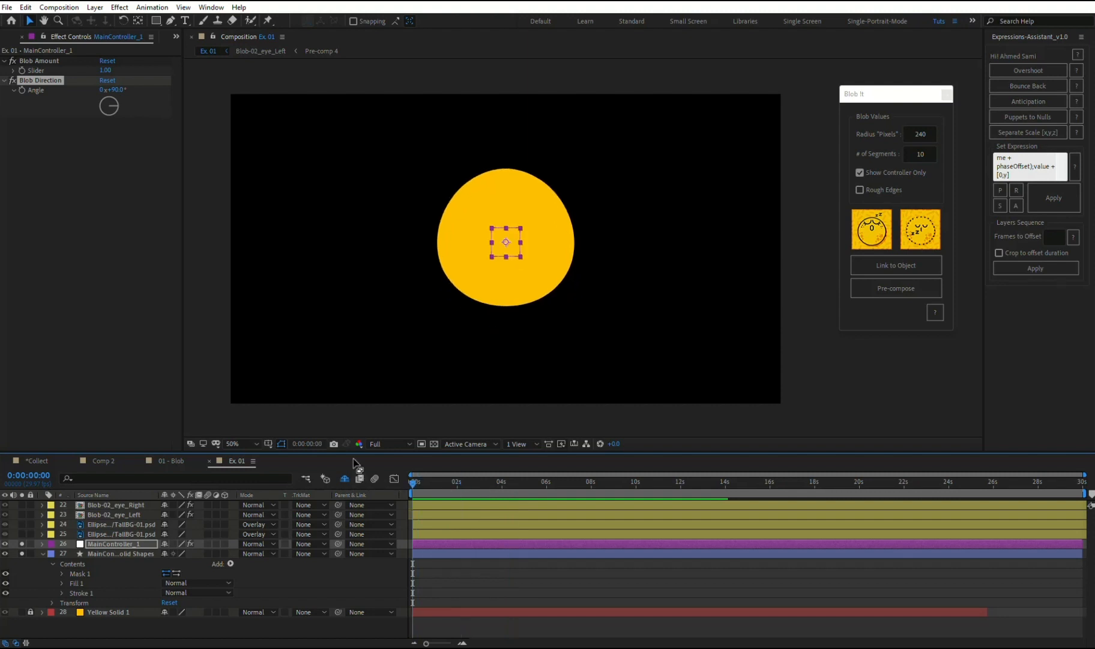
# Step: Turn the Blob Direction angle to 180°, preview the motion and return to the first frame
pyautogui.moveTo(112, 115); pyautogui.dragTo(111, 122)
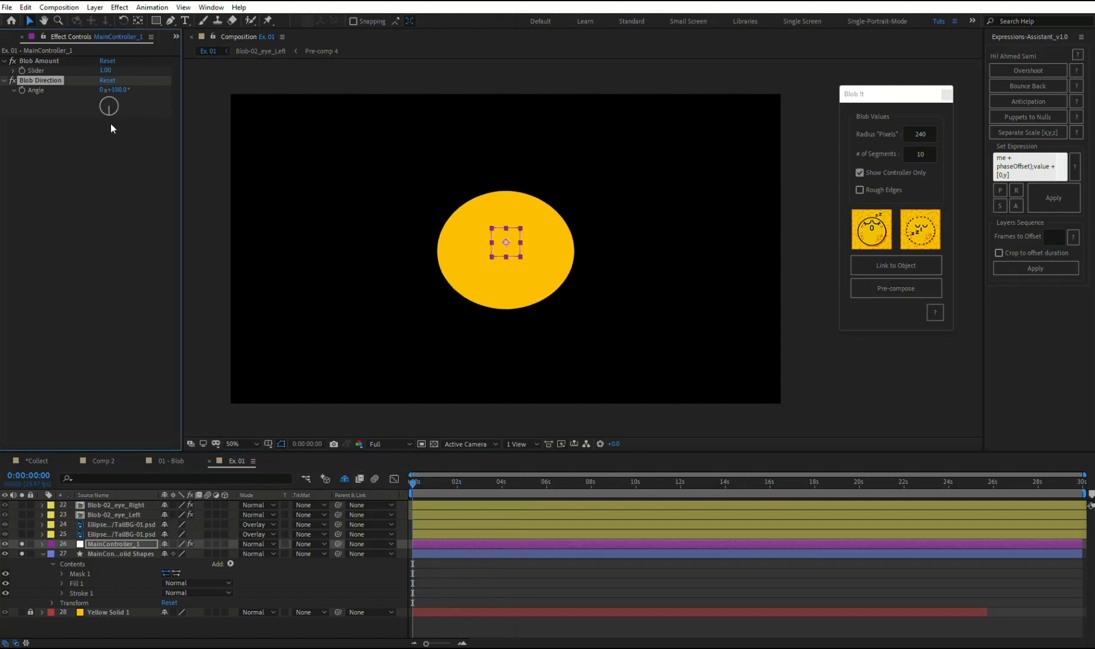
pyautogui.press('space')
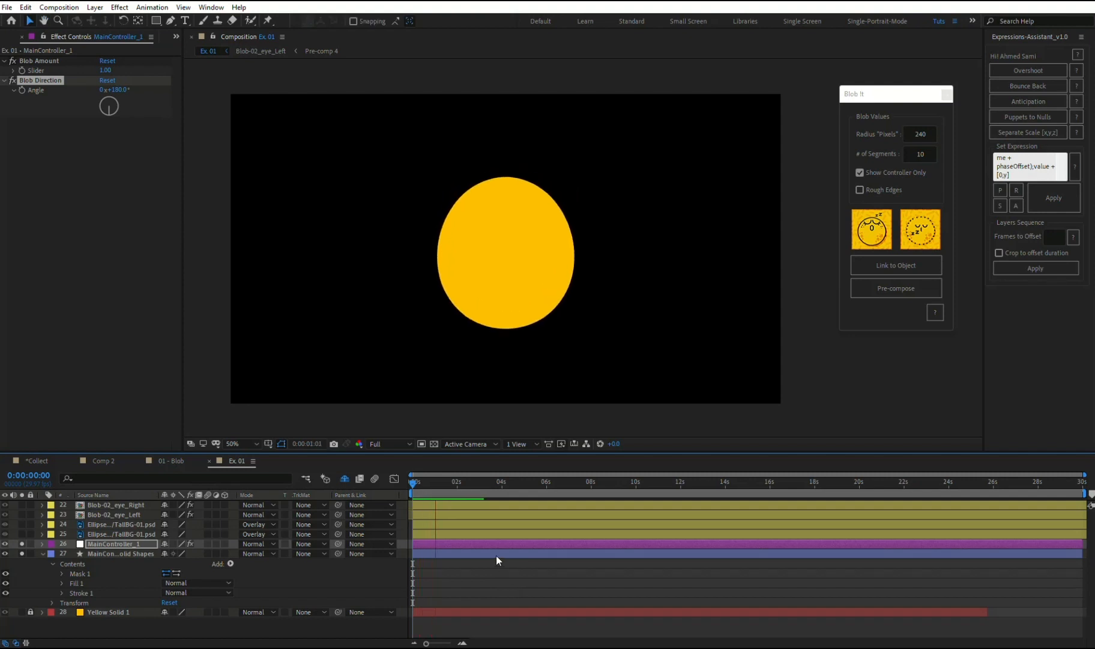
pyautogui.press('space')
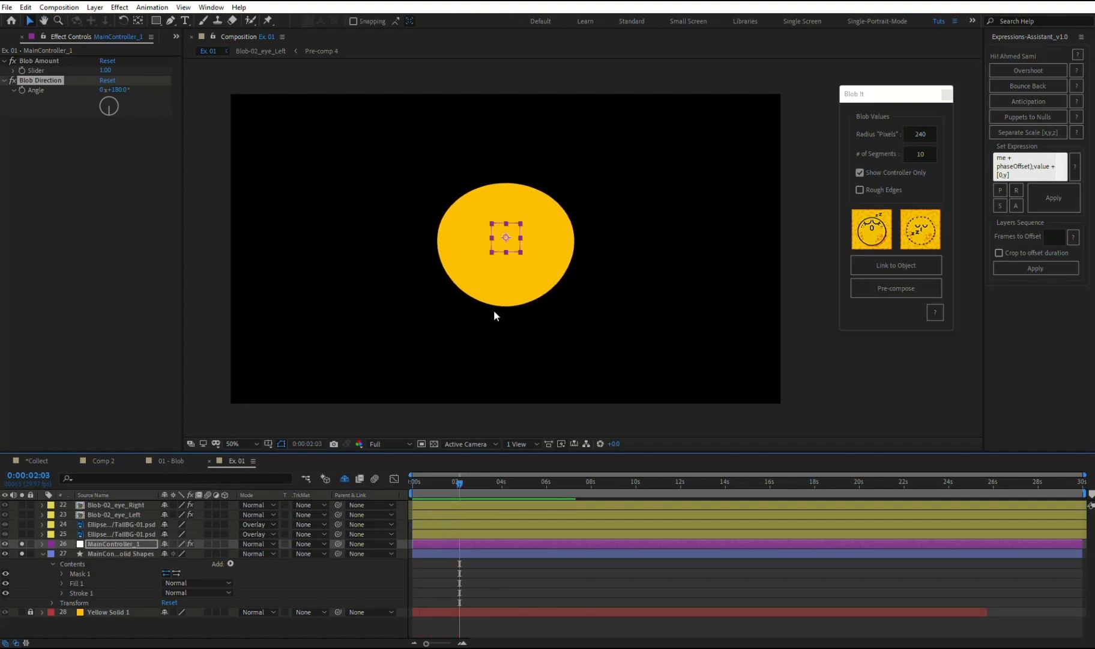
pyautogui.press('Home')
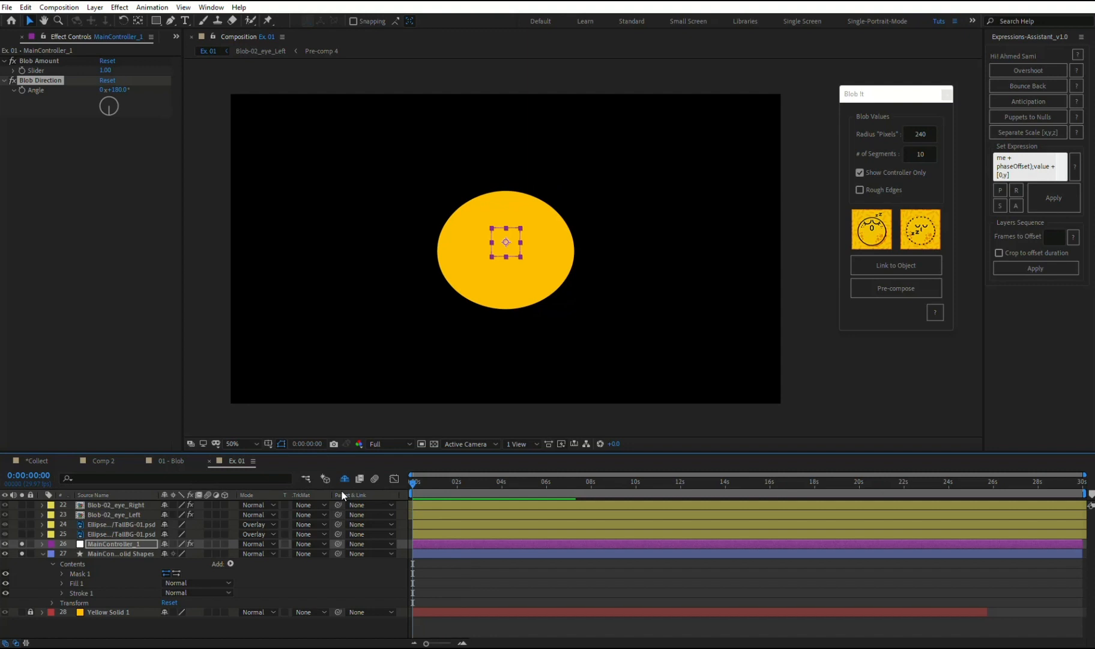
# Step: Rotate the Blob Direction angle to 270° and preview the blob's motion
pyautogui.moveTo(109, 117); pyautogui.dragTo(83, 108)
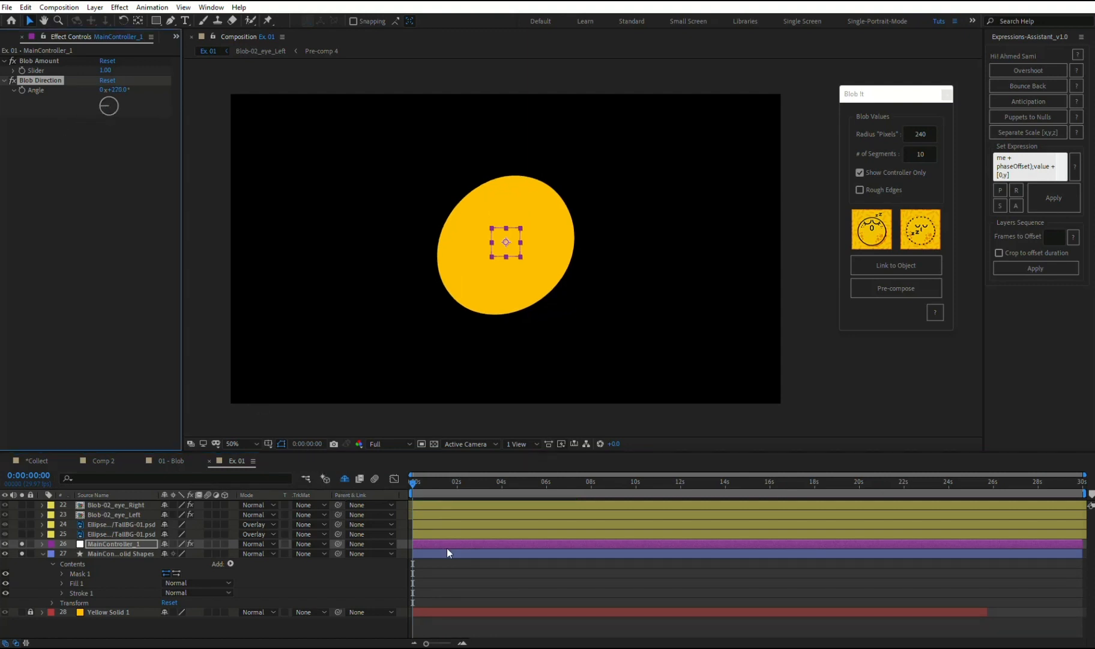
pyautogui.press('space')
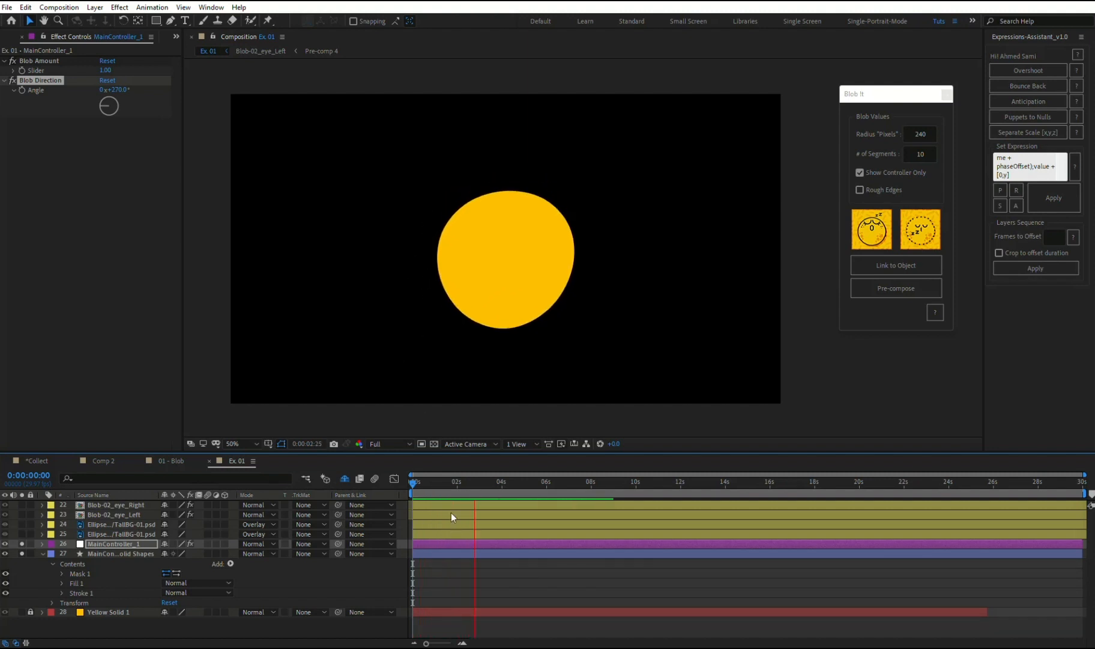
pyautogui.press('space')
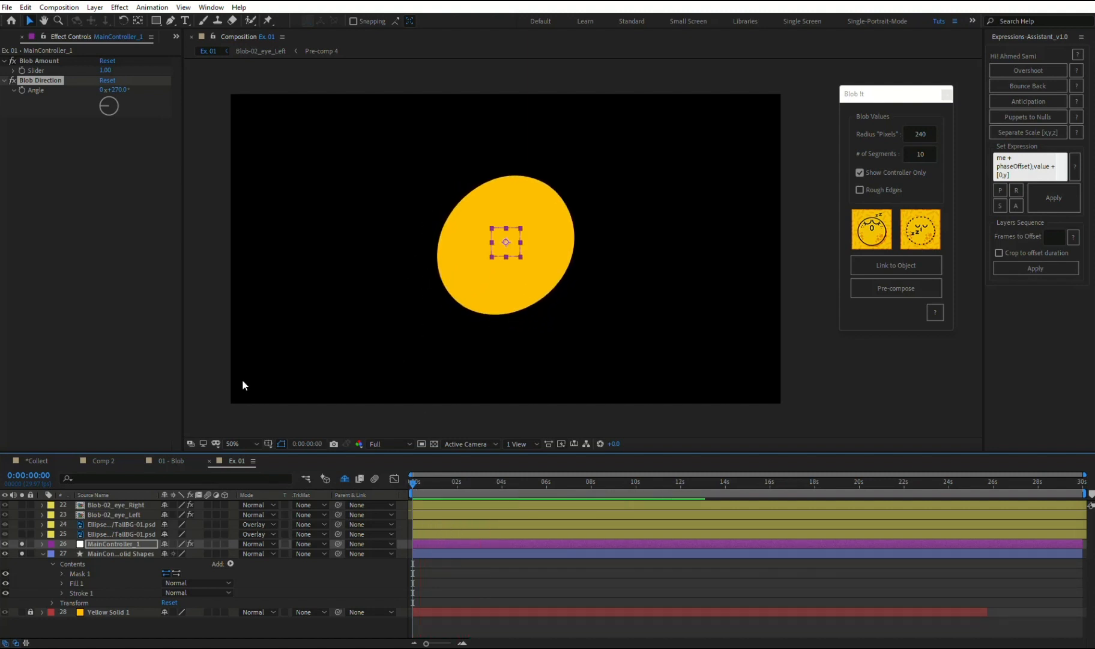
# Step: Change the Blob Direction angle to about 46° and preview the diagonal motion from the start
pyautogui.moveTo(104, 110); pyautogui.dragTo(121, 100)
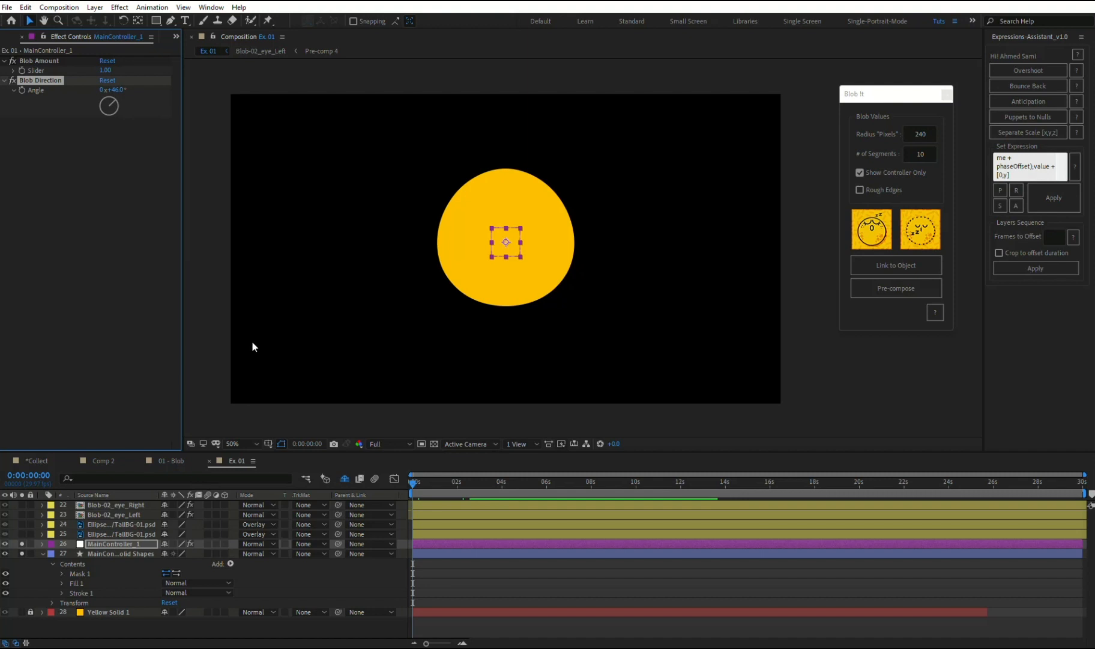
pyautogui.click(398, 483)
pyautogui.press('space')
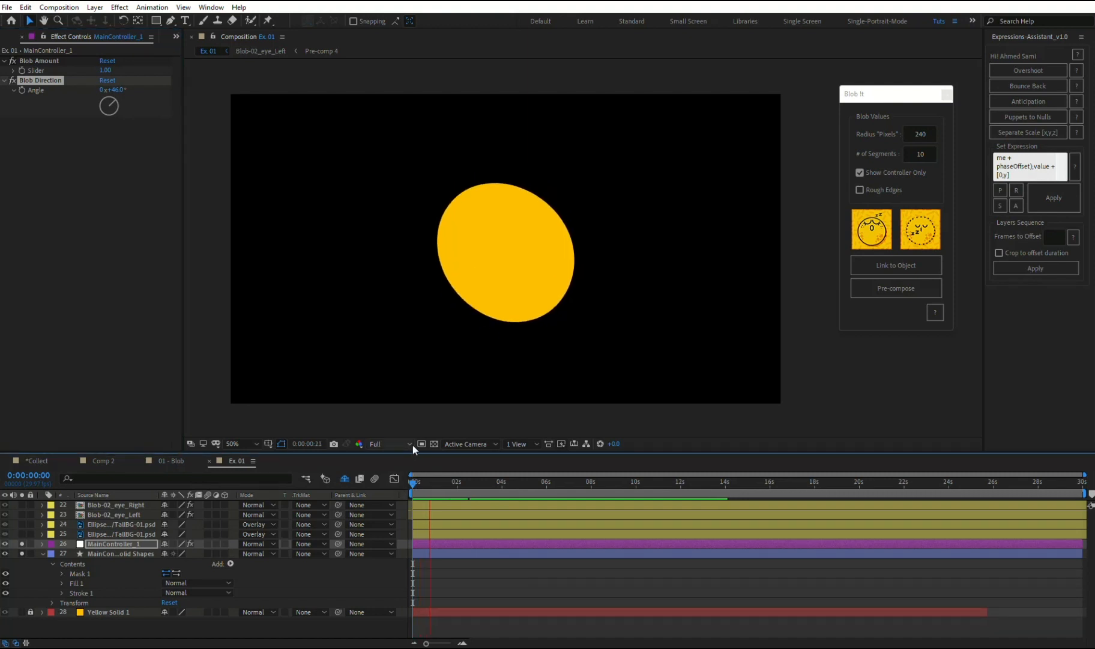
pyautogui.press('space')
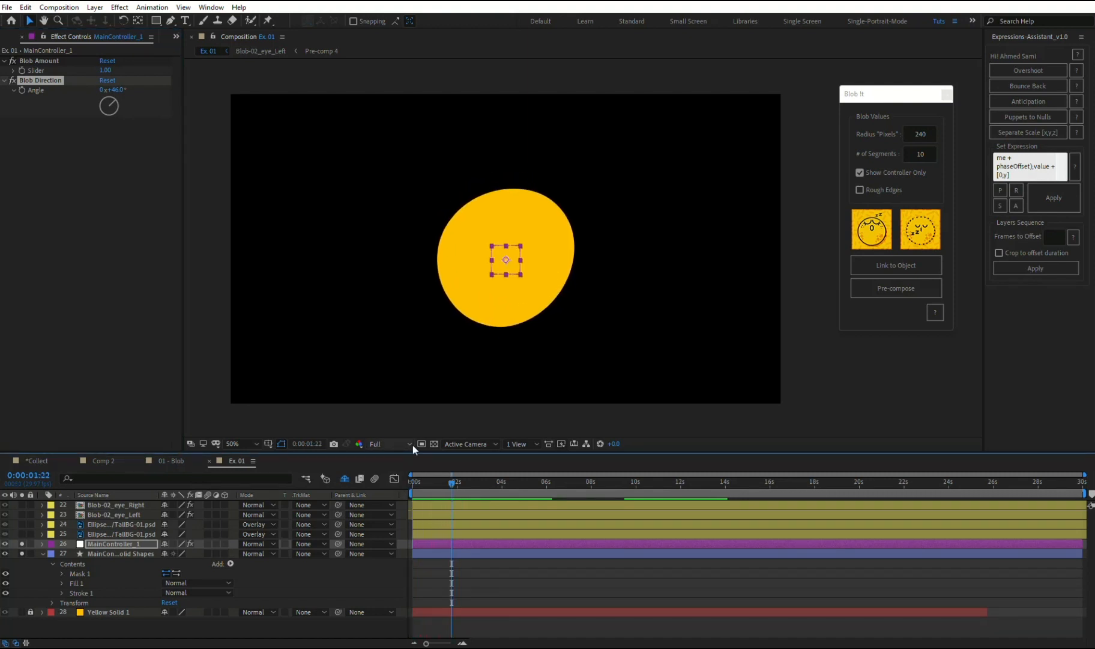
# Step: Turn the Blob Direction angle to about 144° and preview the blob from the first frame
pyautogui.moveTo(114, 107); pyautogui.dragTo(120, 118)
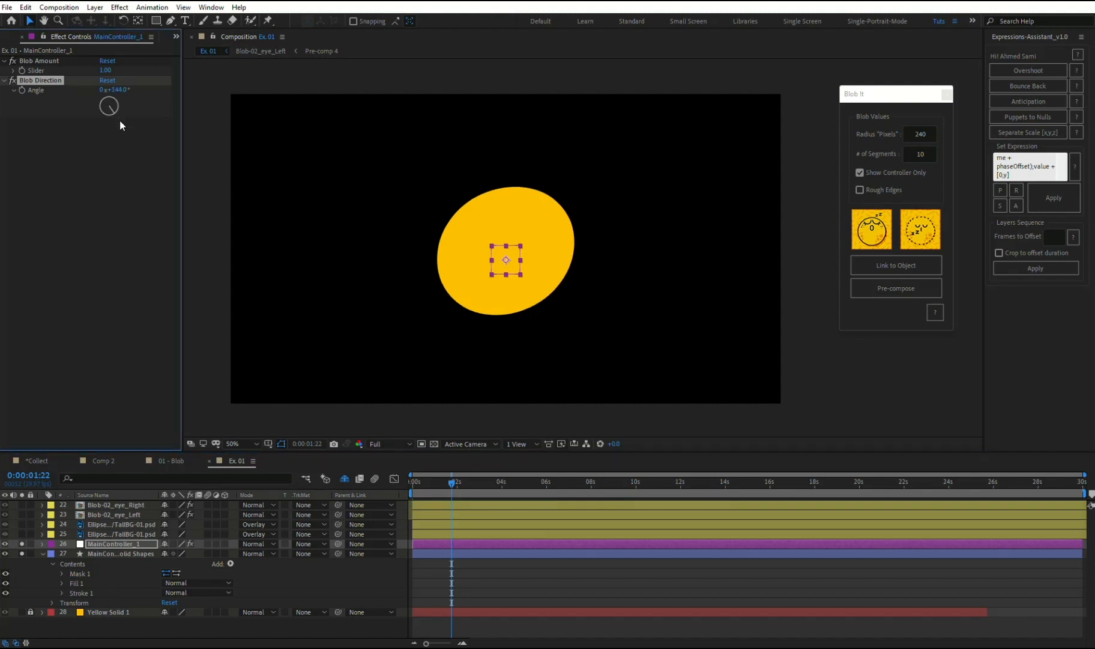
pyautogui.moveTo(432, 484); pyautogui.dragTo(359, 493)
pyautogui.press('space')
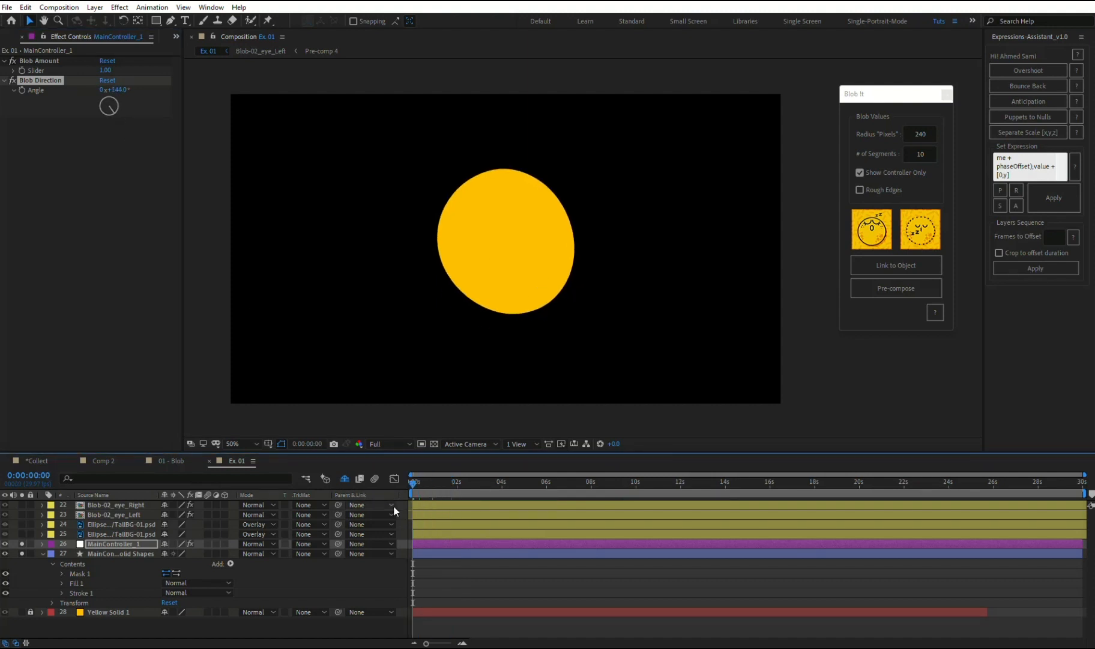
pyautogui.press('space')
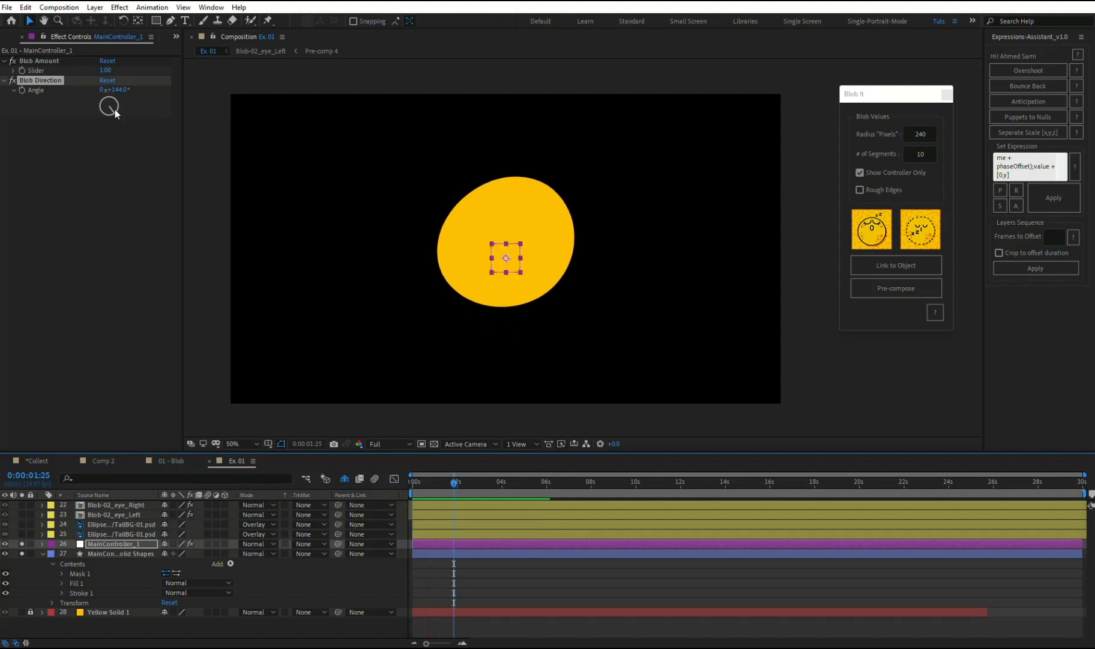
# Step: Set the Blob Direction angle of MainController_1 to about 239° and preview the motion from the start
pyautogui.moveTo(113, 114); pyautogui.dragTo(96, 121)
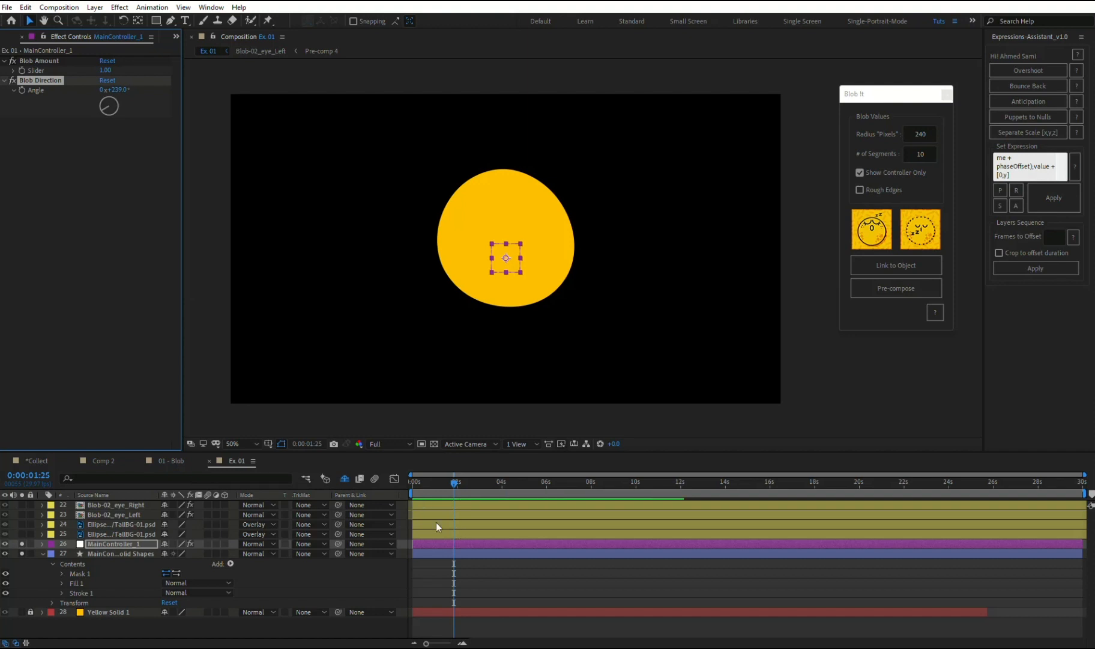
pyautogui.moveTo(431, 484); pyautogui.dragTo(409, 489)
pyautogui.press('space')
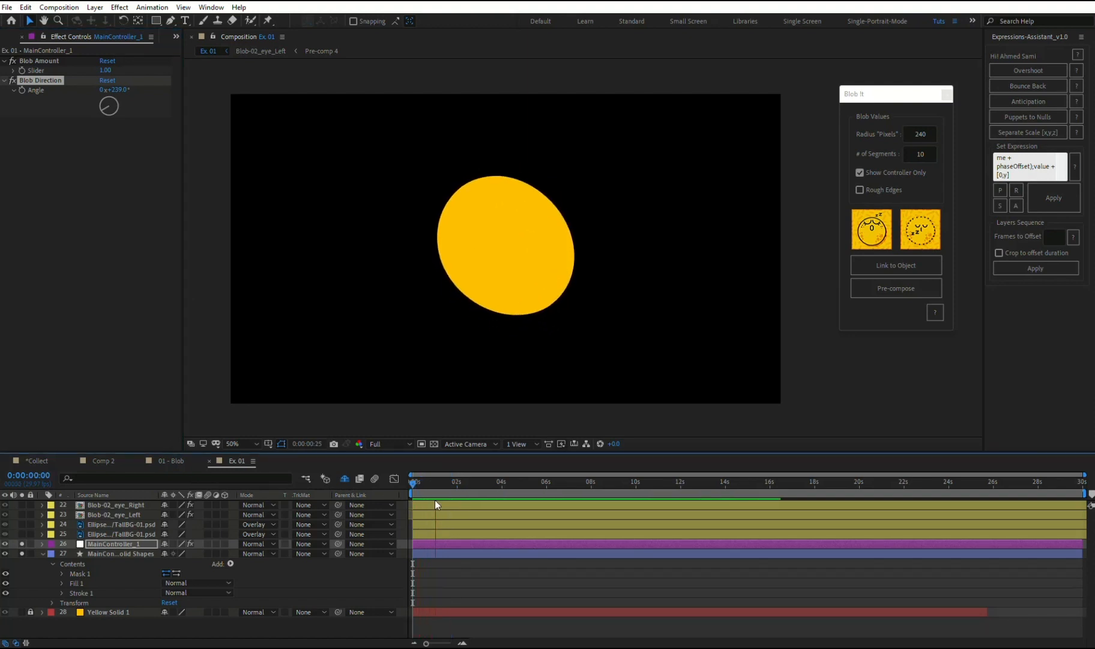
pyautogui.press('space')
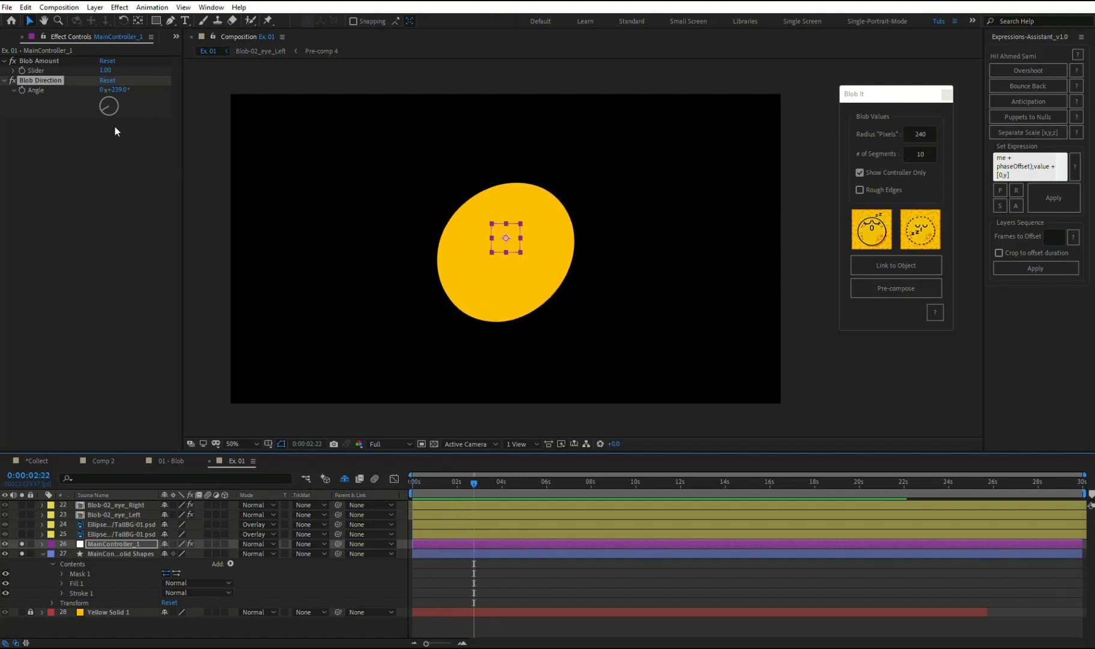
# Step: Turn the Blob Direction angle of MainController_1 to 327° and preview the blob's motion from the first frame
pyautogui.moveTo(105, 111); pyautogui.dragTo(100, 92)
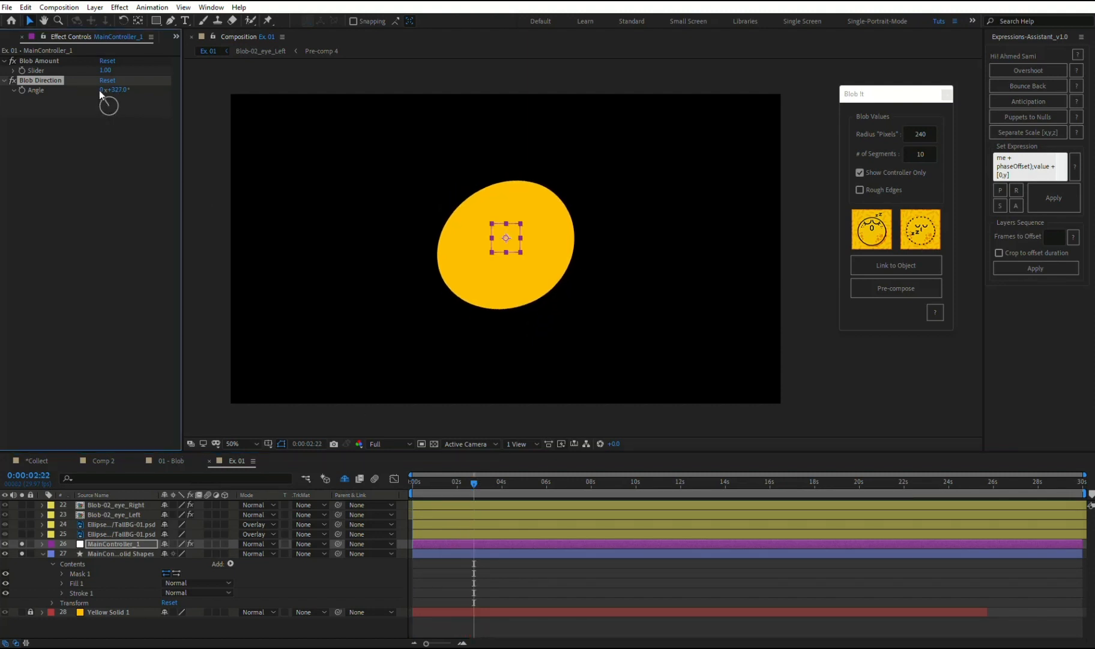
pyautogui.press('Home')
pyautogui.press('space')
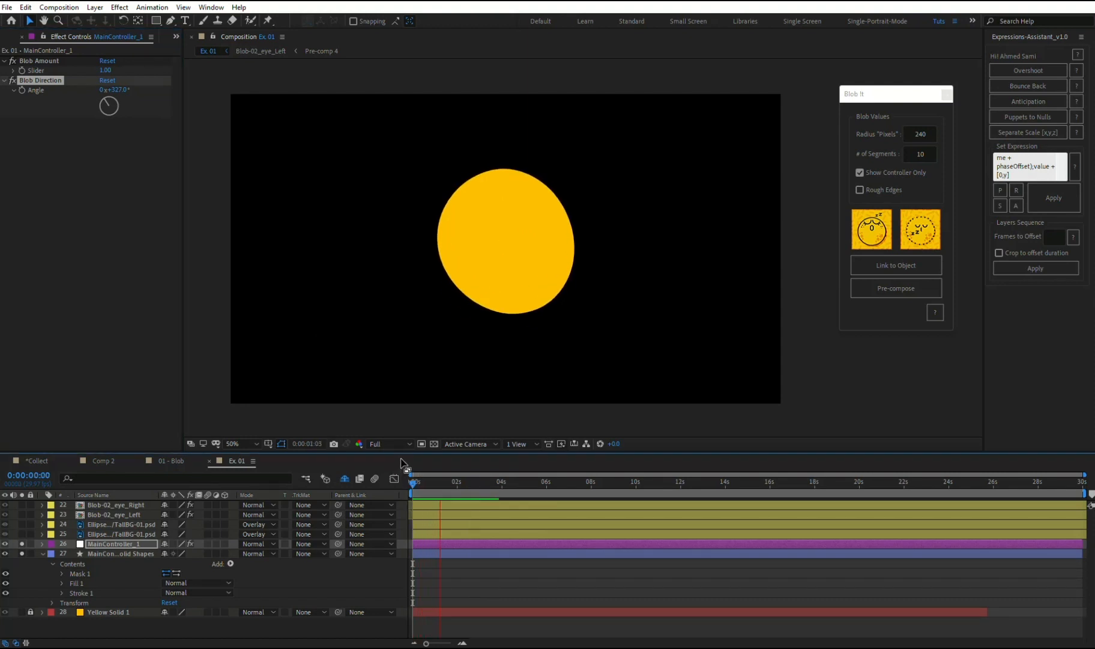
pyautogui.click(475, 484)
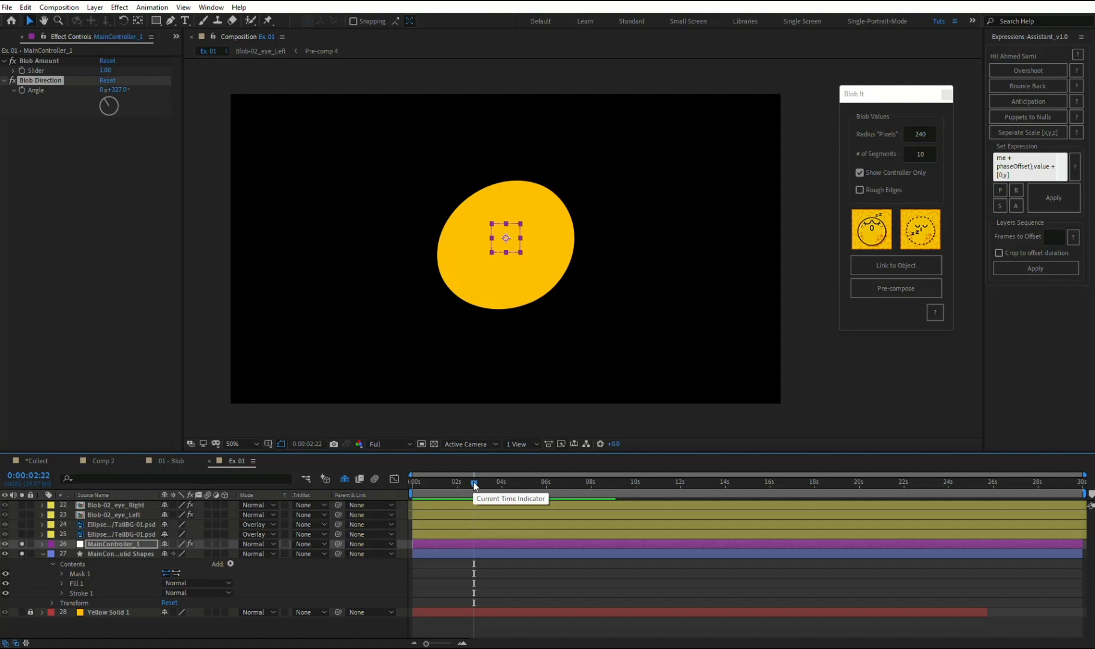
# Step: Reset MainController_1's Blob Direction angle to 0° and turn off solo for the controller and its solid shapes layer
pyautogui.moveTo(108, 105); pyautogui.dragTo(126, 109)
pyautogui.click(114, 82)
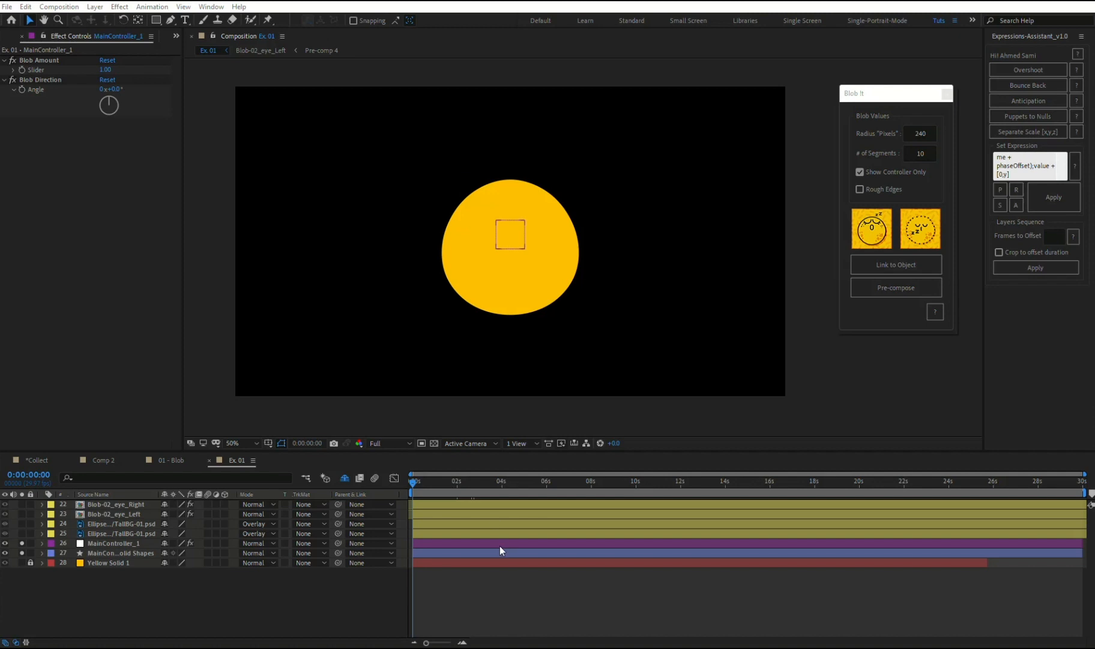
pyautogui.click(499, 544)
pyautogui.keyDown('shift'); pyautogui.click(499, 553); pyautogui.keyUp('shift')
pyautogui.click(22, 543)
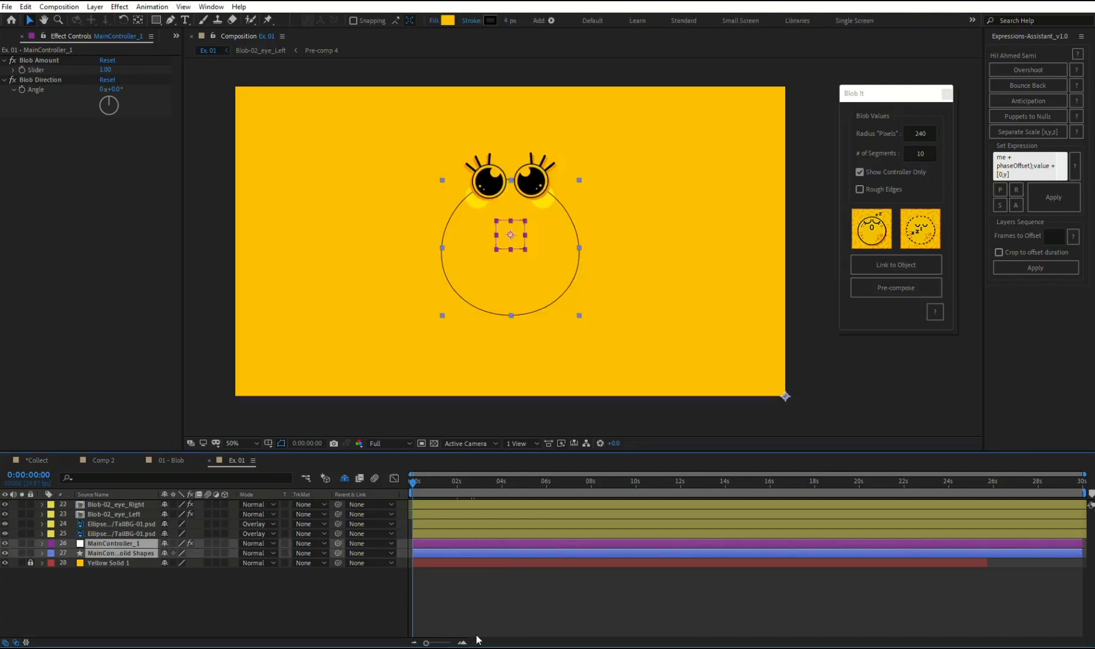
pyautogui.click(463, 595)
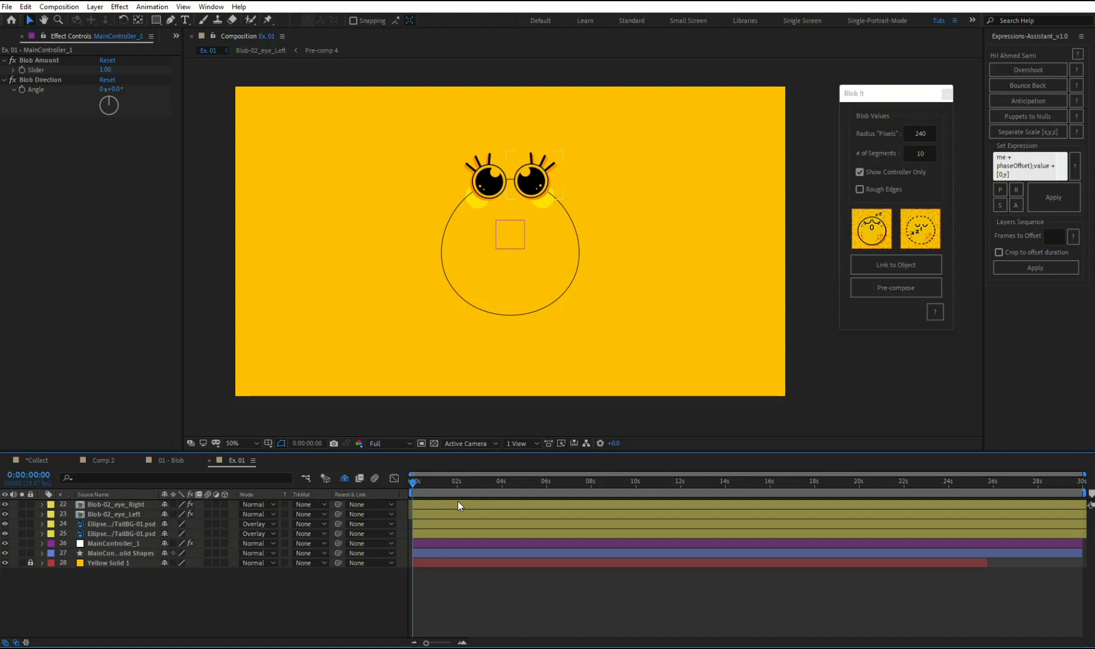
# Step: Link both eye layers and both ellipse cheek layers to MainController_1 with Blob It's Link to Object
pyautogui.click(507, 503)
pyautogui.keyDown('shift'); pyautogui.click(513, 535); pyautogui.keyUp('shift')
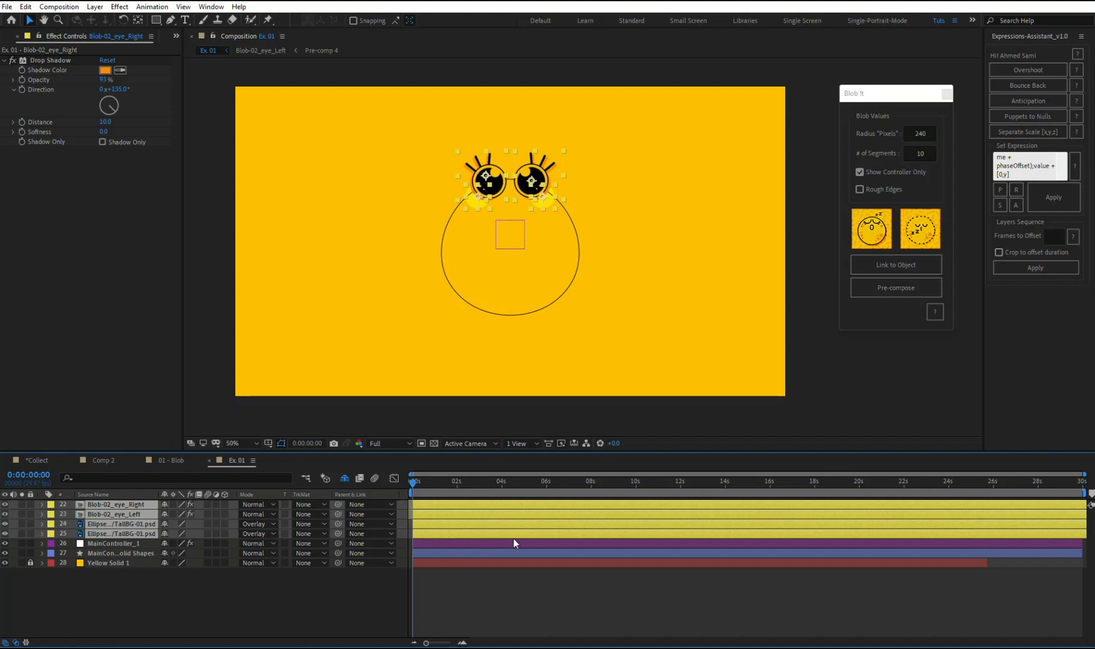
pyautogui.keyDown('shift'); pyautogui.click(516, 542); pyautogui.keyUp('shift')
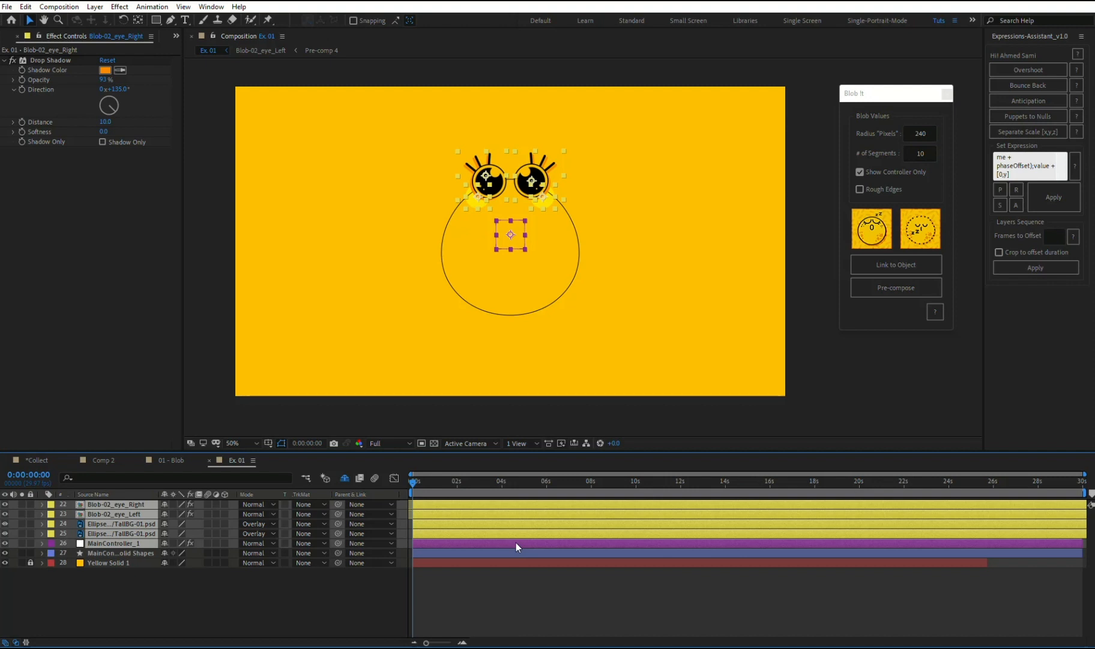
pyautogui.click(912, 266)
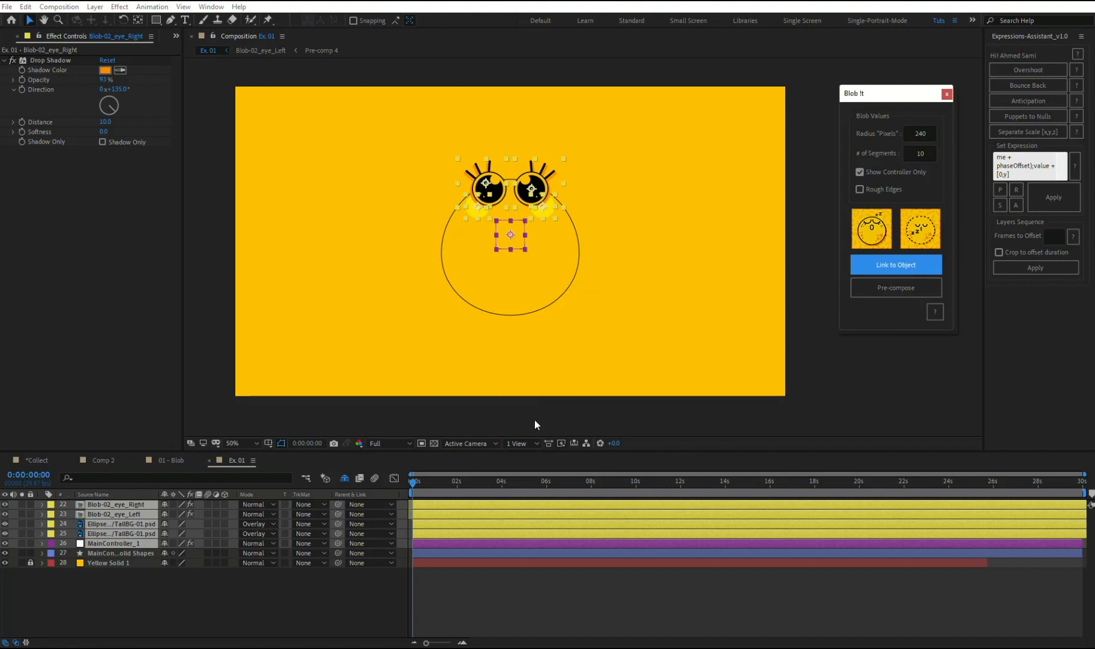
# Step: Nudge the linked eyes and cheeks up about 20 px, leaving the controller in place, and preview the motion
pyautogui.scroll(2, 573, 304)
pyautogui.moveTo(523, 278); pyautogui.dragTo(573, 330)
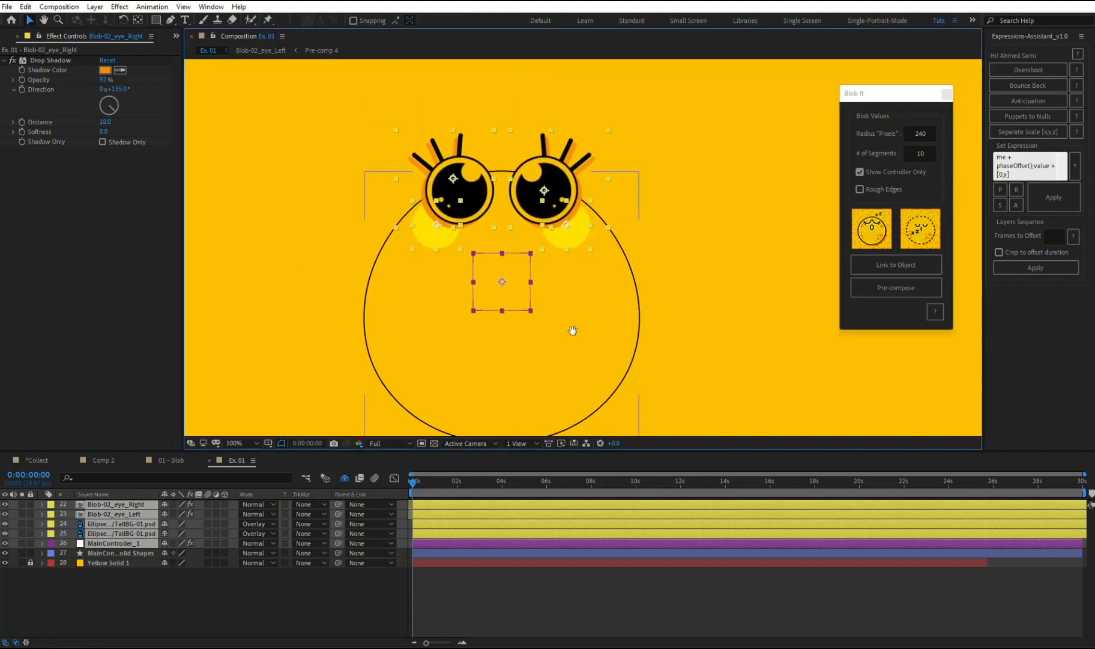
pyautogui.keyDown('ctrl'); pyautogui.click(503, 541); pyautogui.keyUp('ctrl')
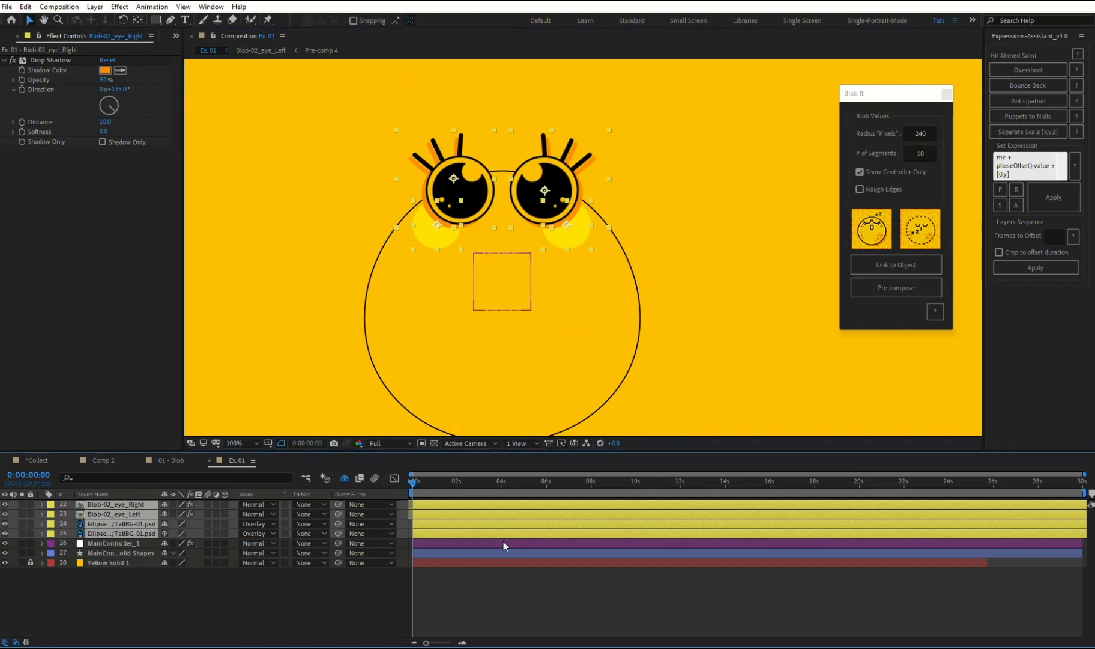
pyautogui.hotkey('shift', 'Up')
pyautogui.hotkey('shift', 'Up')
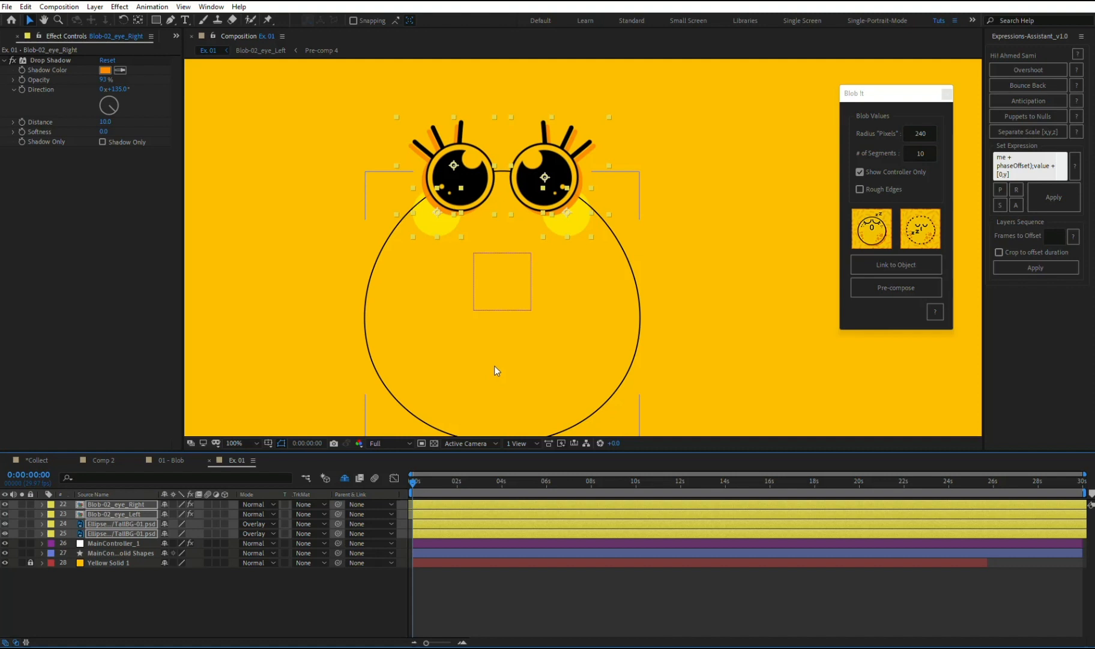
pyautogui.press(',')
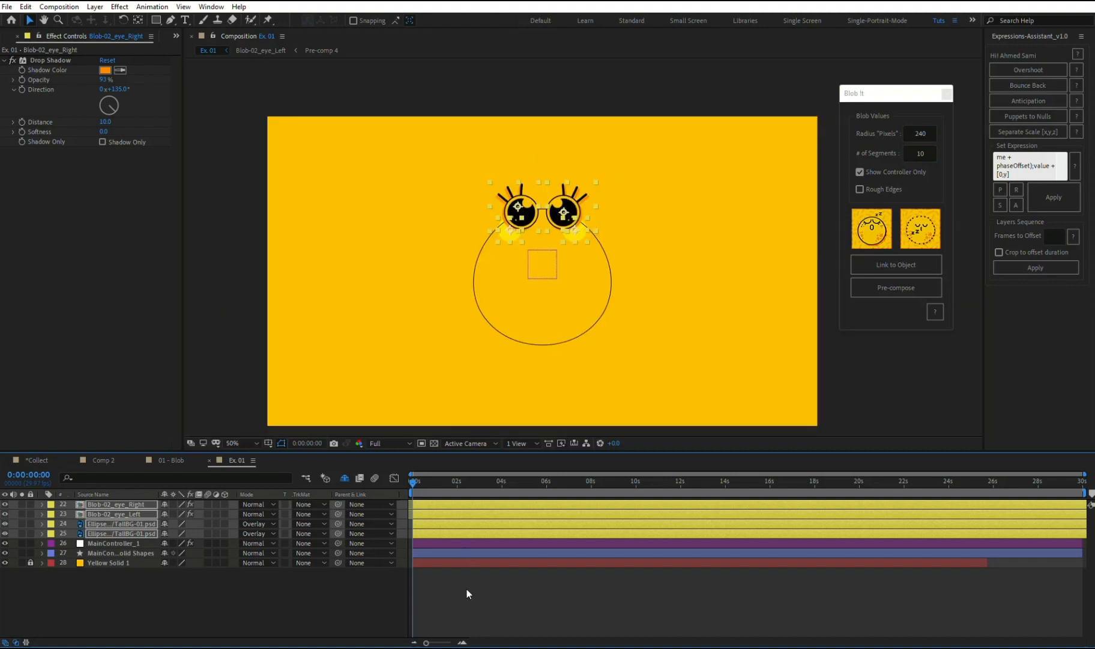
pyautogui.click(466, 588)
pyautogui.press('space')
# Step: Set MainController_1's Blob Direction angle to 90° and preview how the eyes follow the blob
pyautogui.click(480, 541)
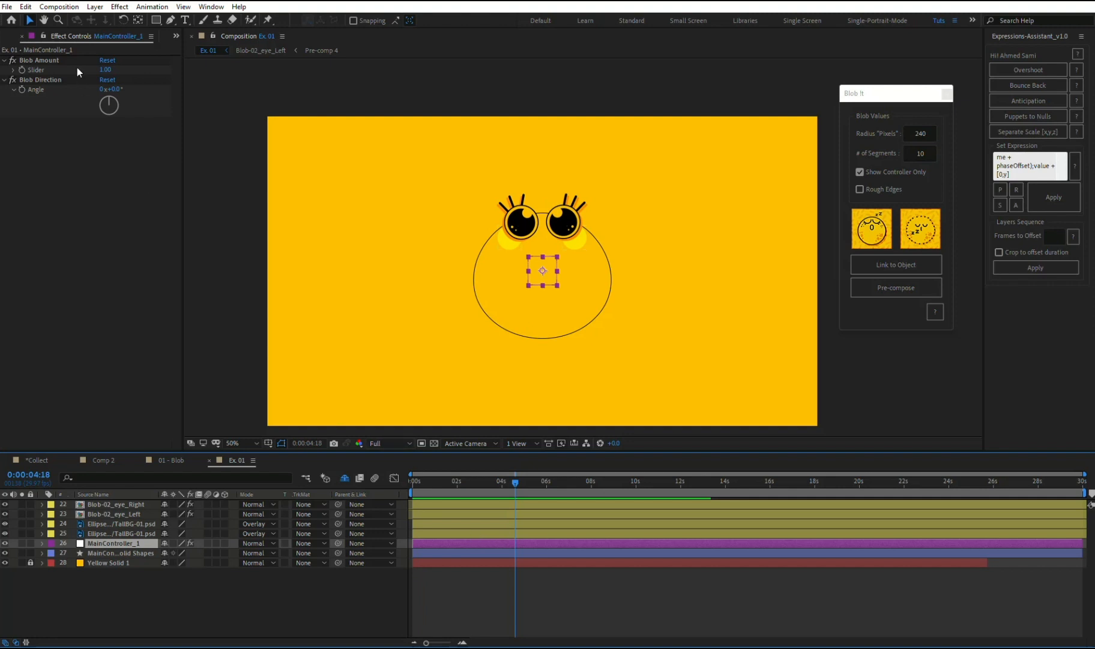
pyautogui.click(56, 60)
pyautogui.click(50, 81)
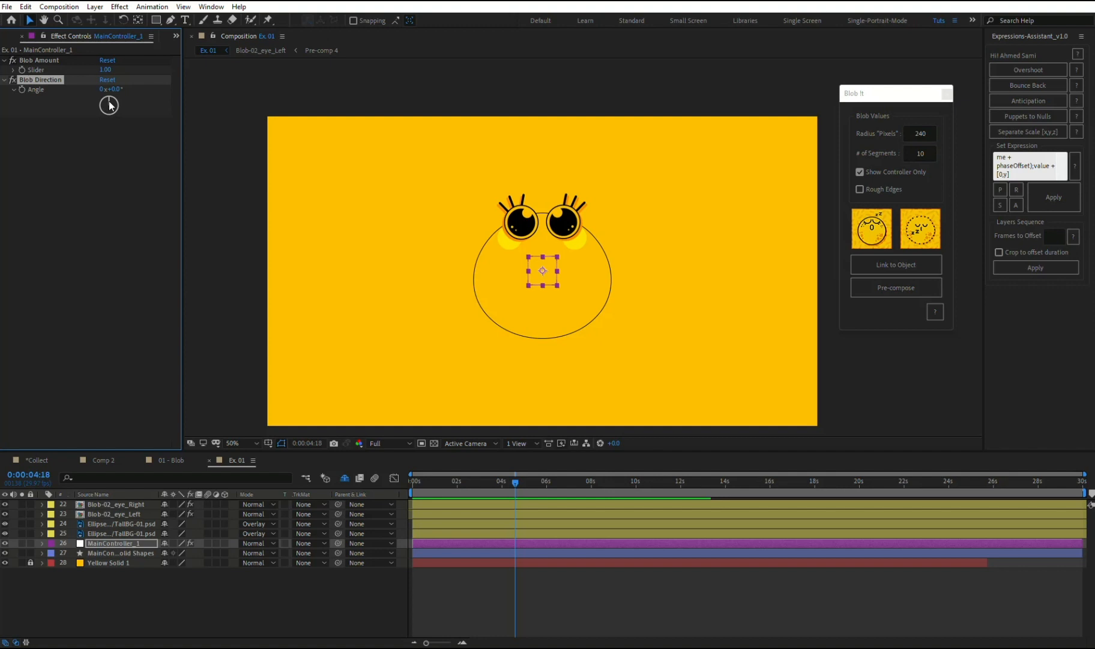
pyautogui.moveTo(109, 102); pyautogui.dragTo(121, 104)
pyautogui.press('space')
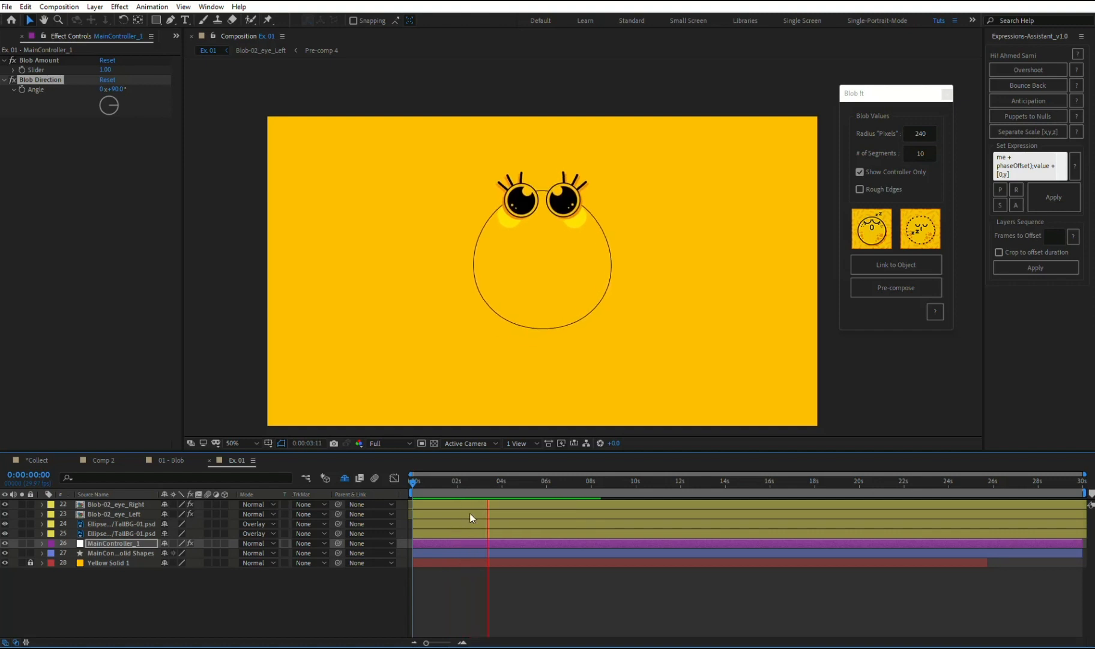
pyautogui.press('space')
pyautogui.press('Home')
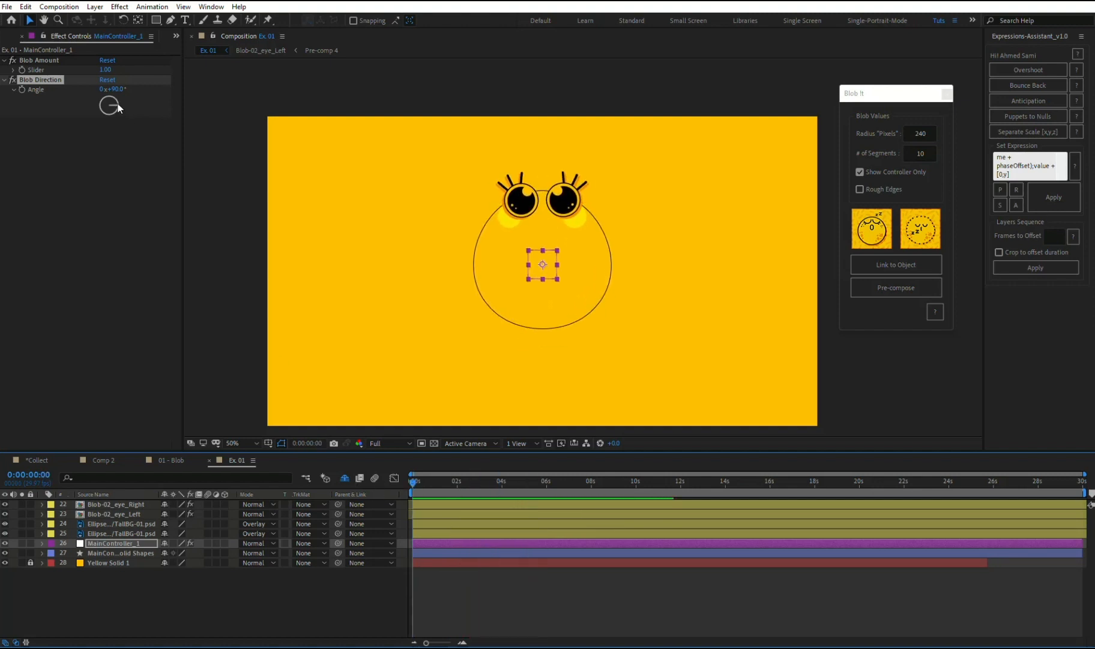
# Step: Turn the Blob Direction angle to 180° and preview the linked character's motion
pyautogui.moveTo(118, 109); pyautogui.dragTo(101, 117)
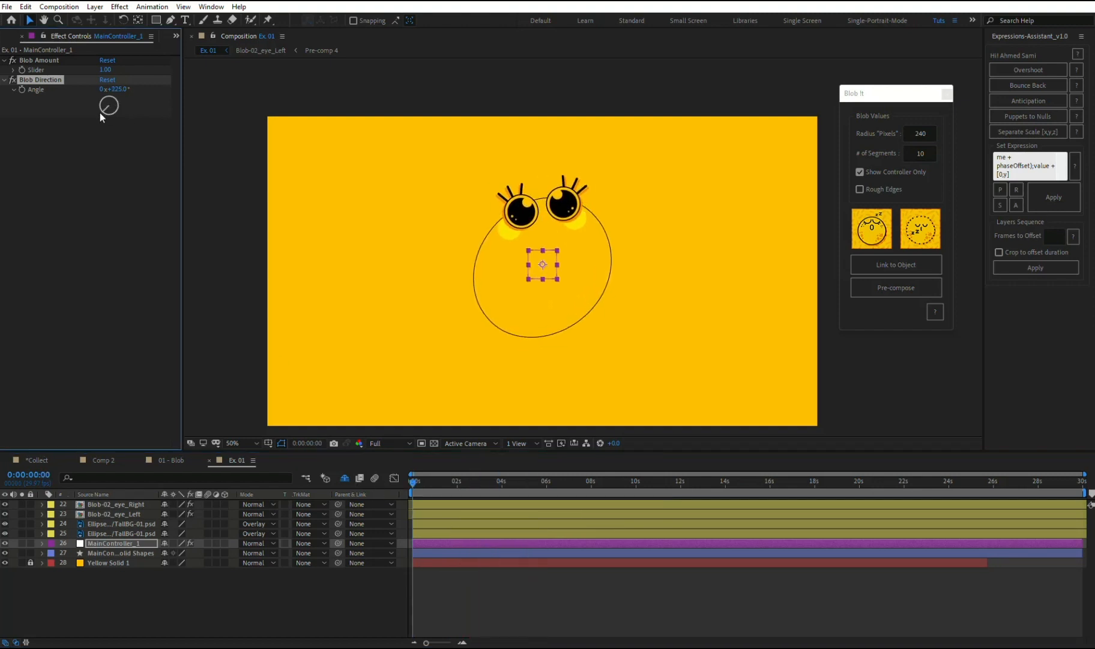
pyautogui.press('space')
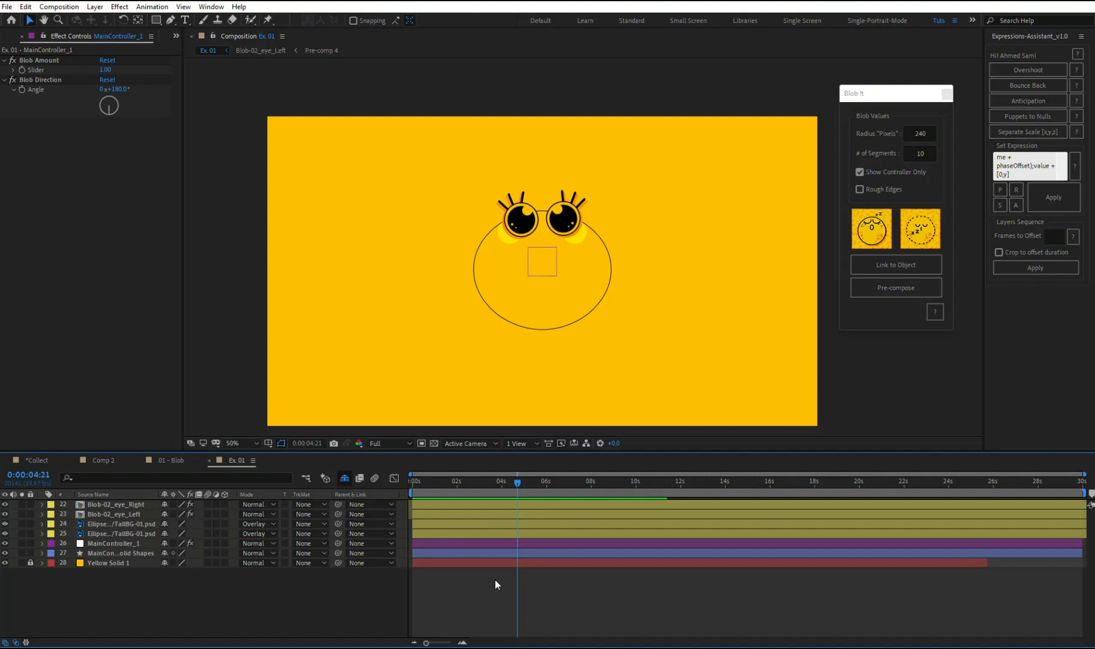
# Step: Select the character's layers, reveal the hidden shy layers and examine the full layer stack
pyautogui.click(489, 554)
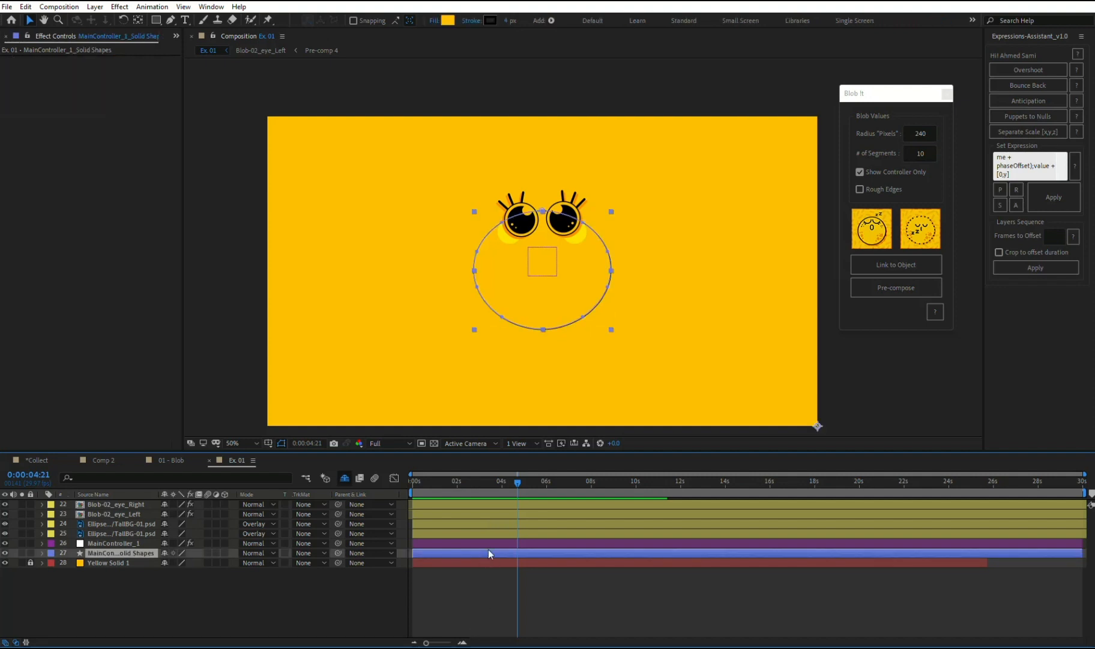
pyautogui.keyDown('shift'); pyautogui.click(494, 505); pyautogui.keyUp('shift')
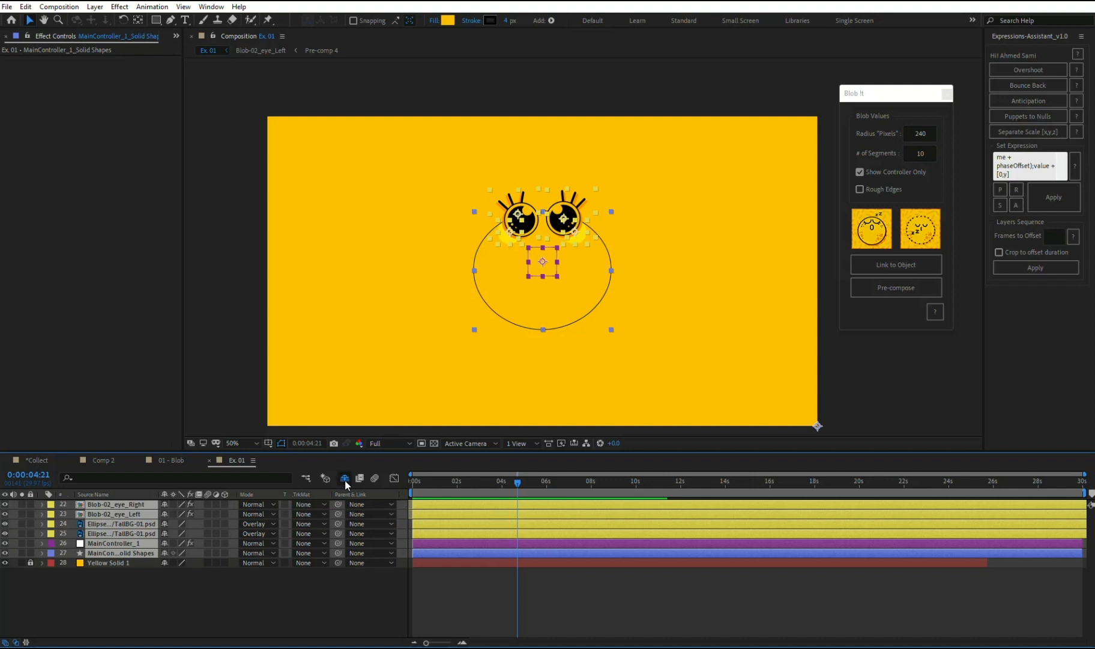
pyautogui.click(345, 478)
pyautogui.scroll(-5, 466, 555)
pyautogui.scroll(6, 473, 569)
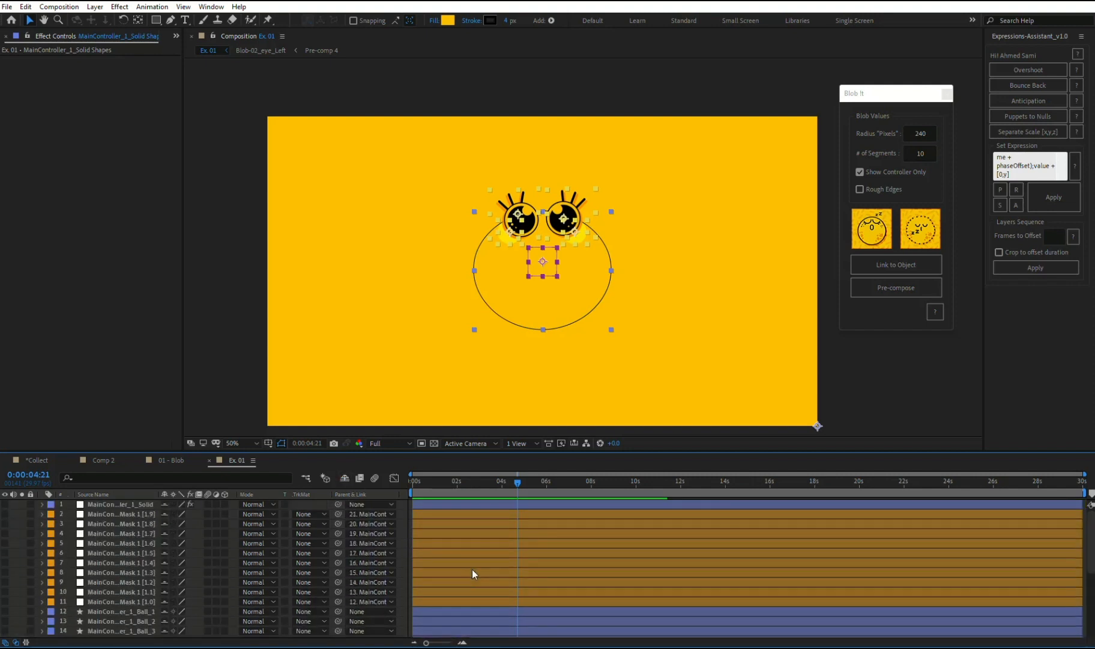
# Step: Create a second blob with a 240-pixel radius and 10 segments, and move its controller to the character's right
pyautogui.click(874, 232)
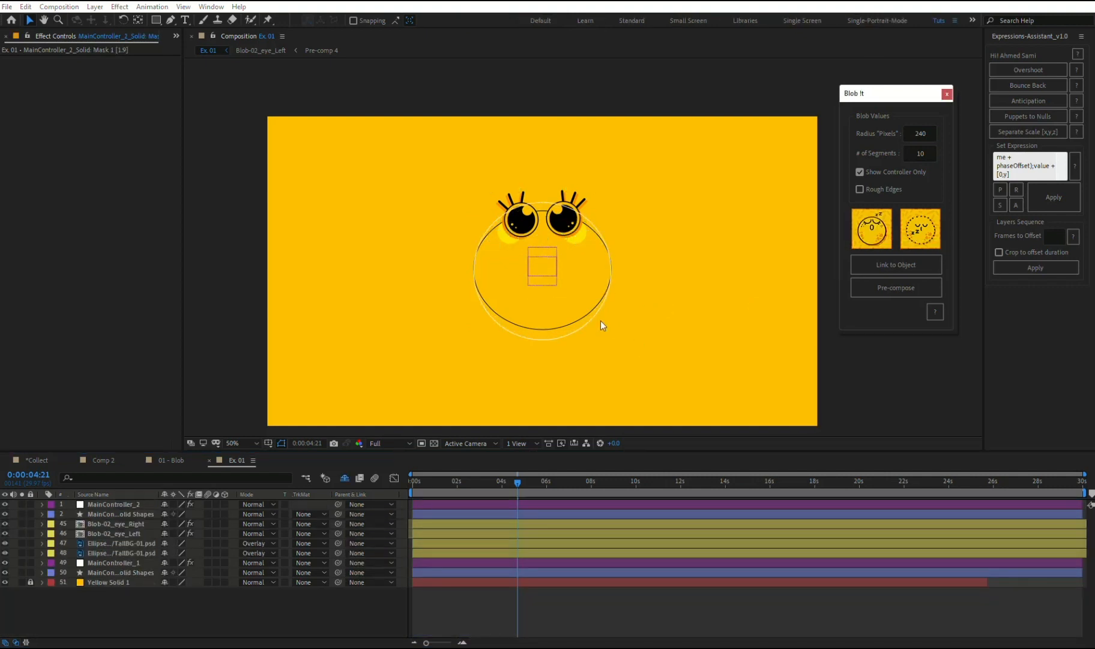
pyautogui.moveTo(544, 266); pyautogui.dragTo(691, 254)
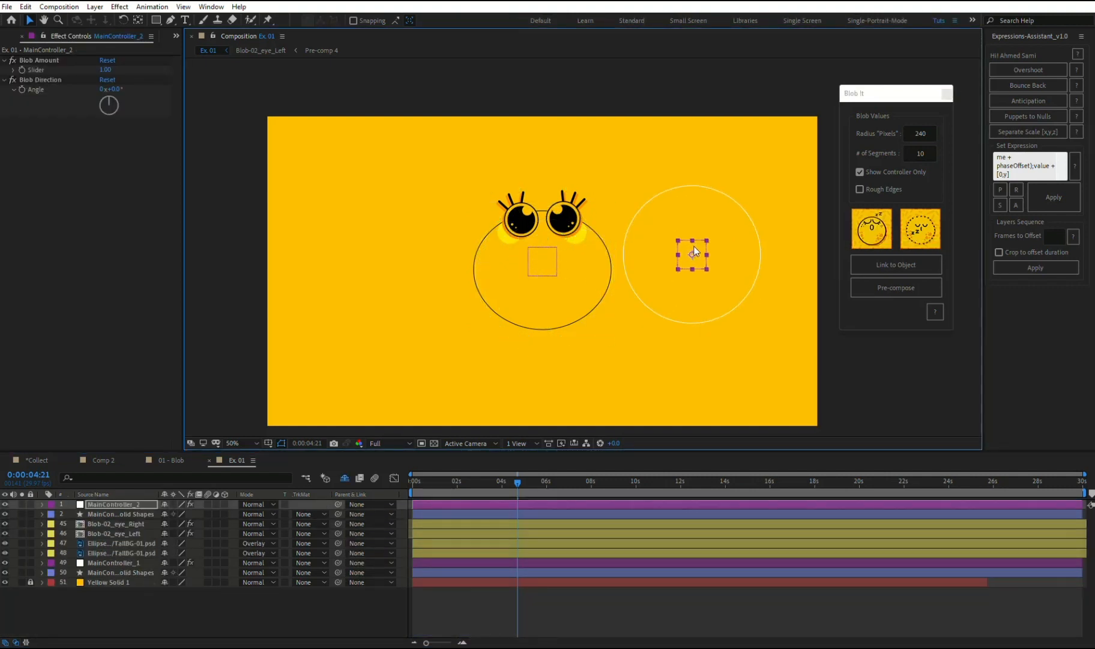
# Step: Unhide the shy layers and examine the segment and ball layers generated for the second blob
pyautogui.click(371, 478)
pyautogui.scroll(-10, 514, 555)
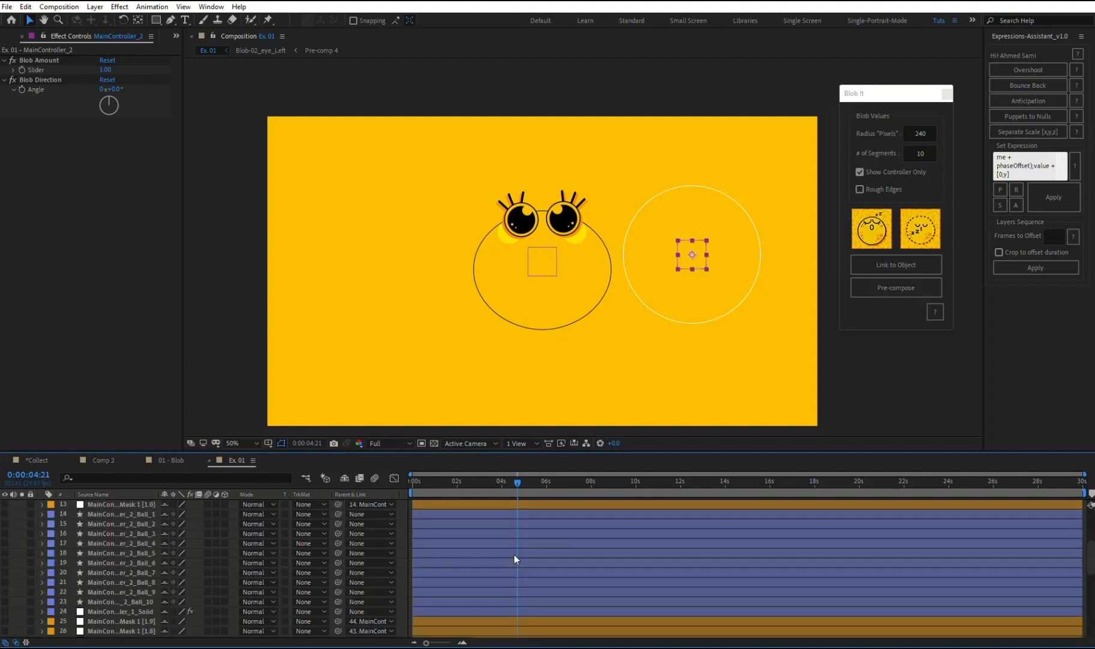
pyautogui.scroll(10, 515, 554)
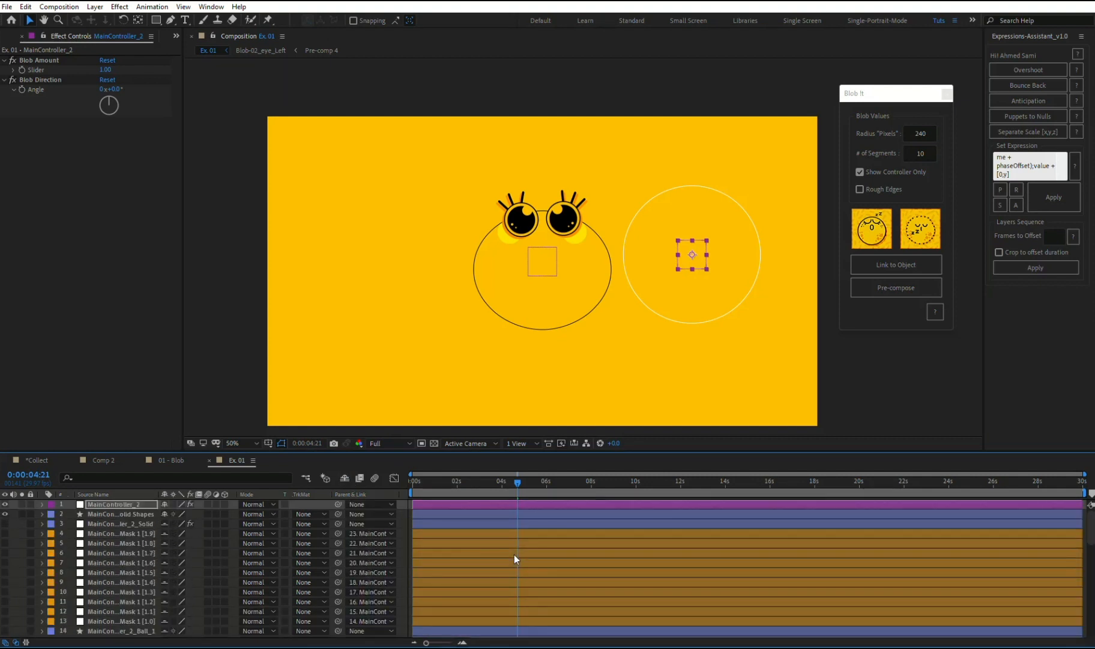
# Step: Set the Blob It number of segments to 0 and the radius to 300 pixels
pyautogui.click(920, 153)
pyautogui.doubleClick(921, 154)
pyautogui.write('0')
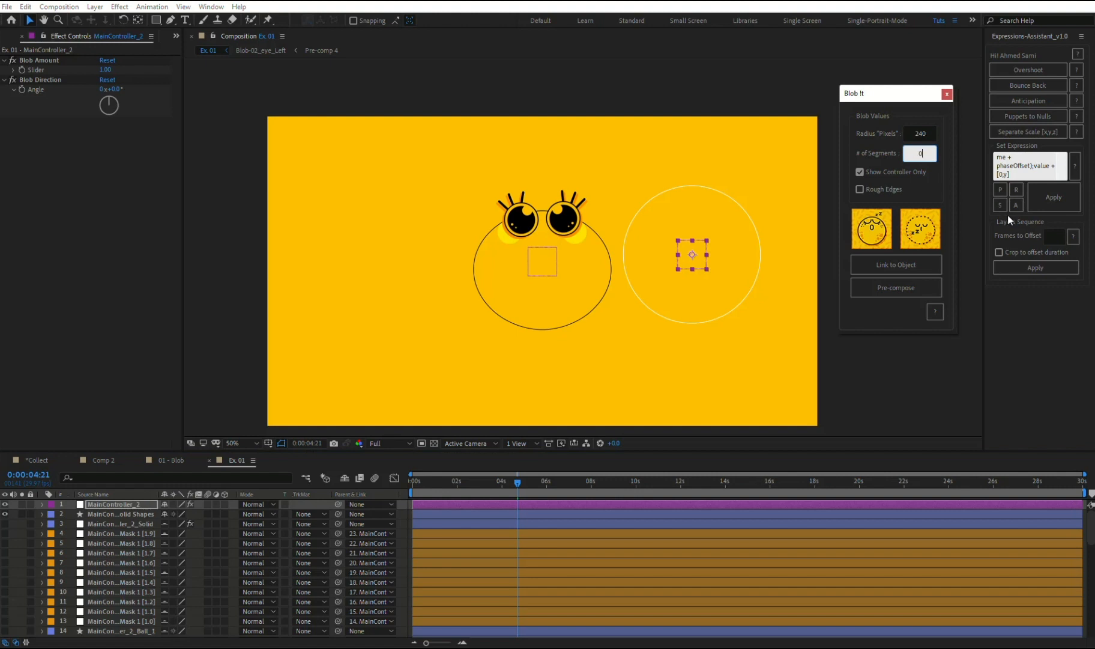
pyautogui.click(917, 133)
pyautogui.doubleClick(917, 133)
pyautogui.write('300')
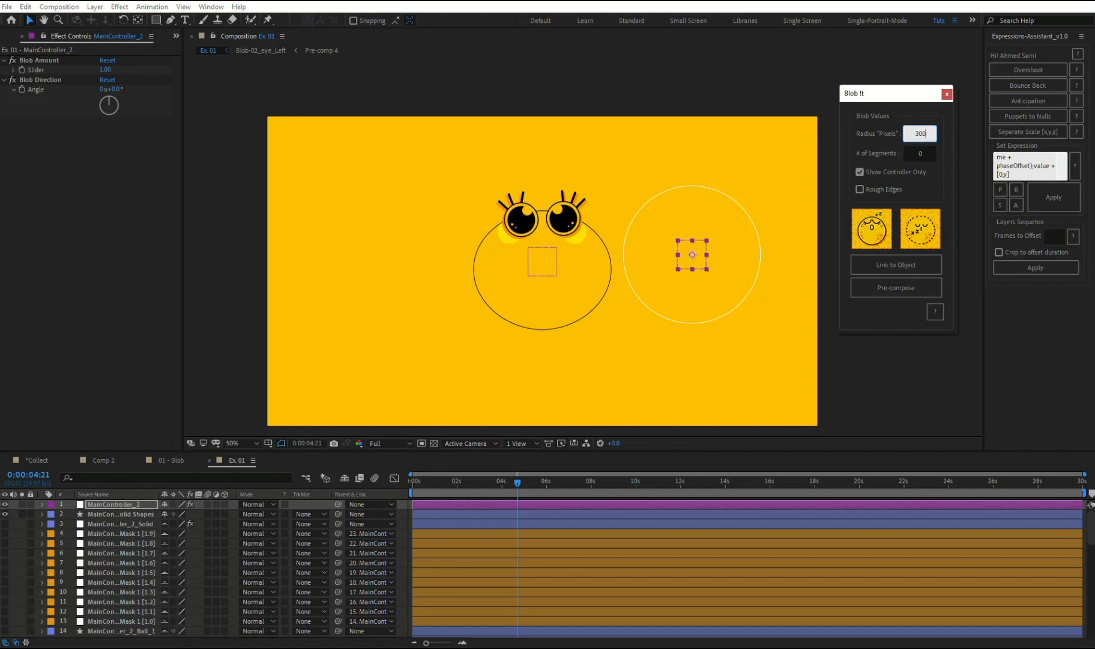
pyautogui.press('Return')
# Step: Create a third blob with Show Controller Only turned off and move its controller to the character's left
pyautogui.click(860, 172)
pyautogui.click(872, 227)
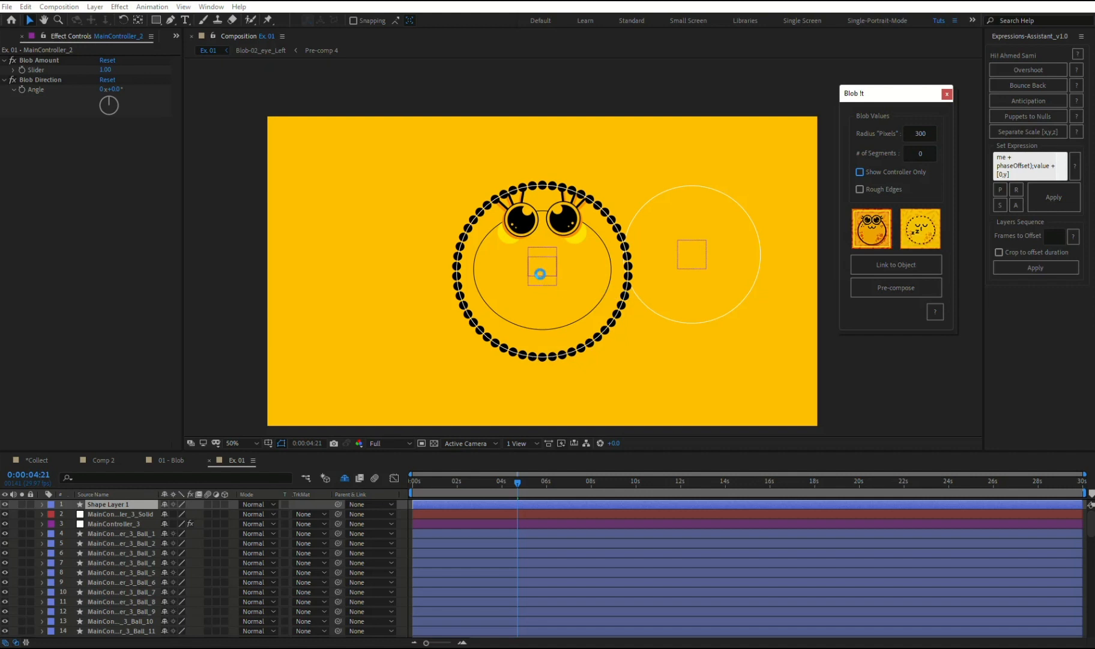
pyautogui.moveTo(546, 274); pyautogui.dragTo(368, 233)
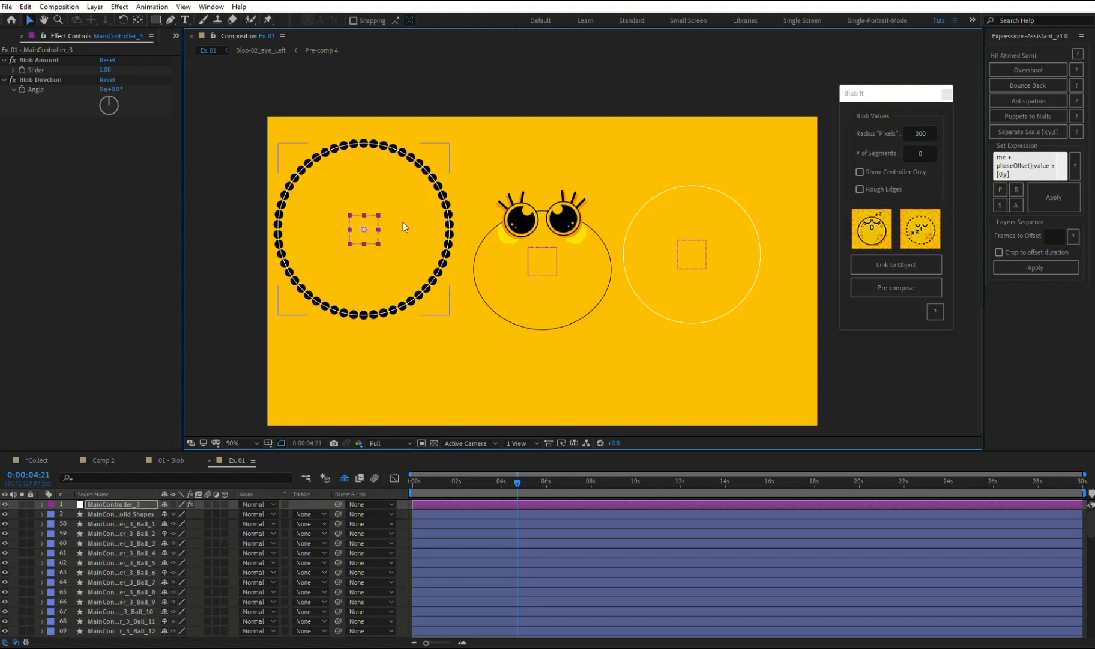
# Step: Pre-compose each blob separately with Blob It, in the order MainController_3, MainController_2 and MainController_1
pyautogui.click(890, 289)
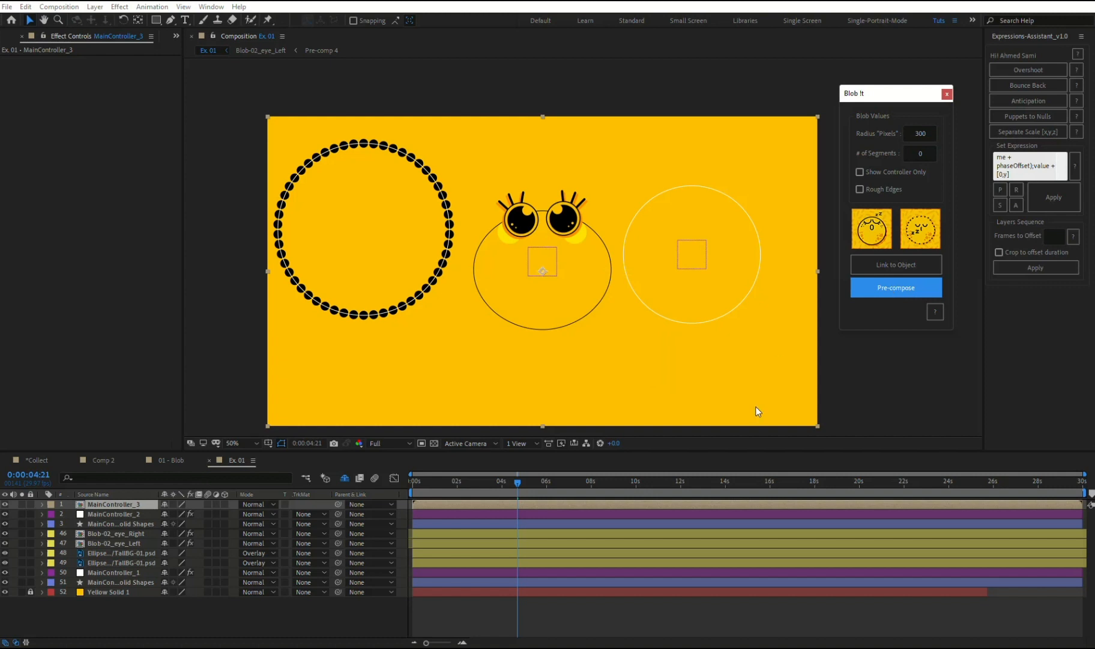
pyautogui.click(520, 503)
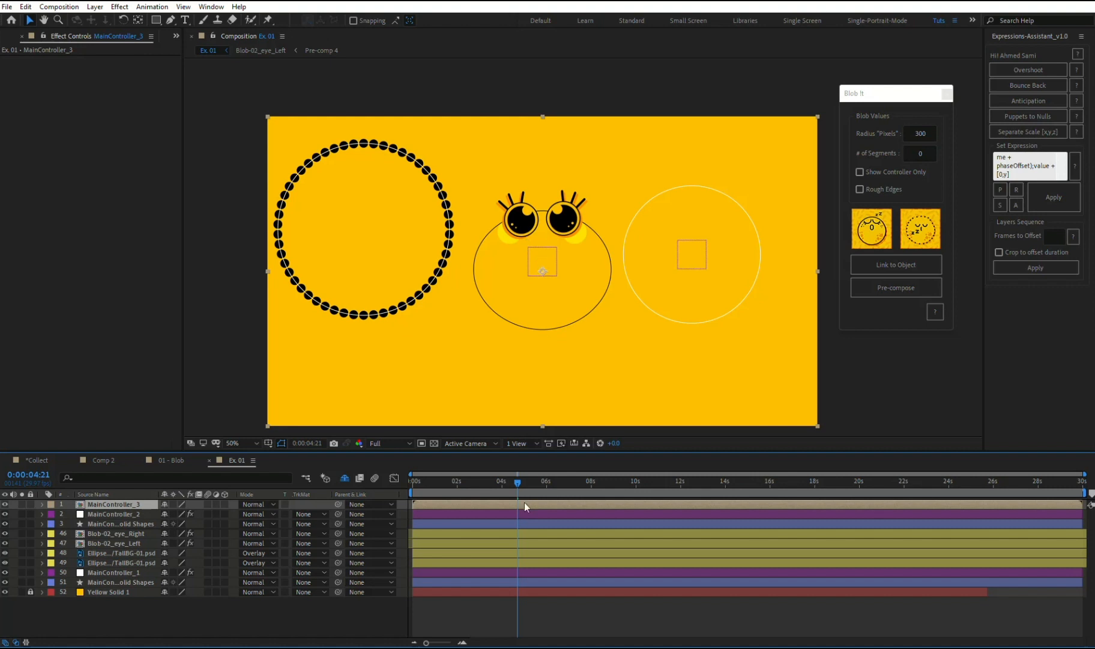
pyautogui.click(528, 514)
pyautogui.click(901, 289)
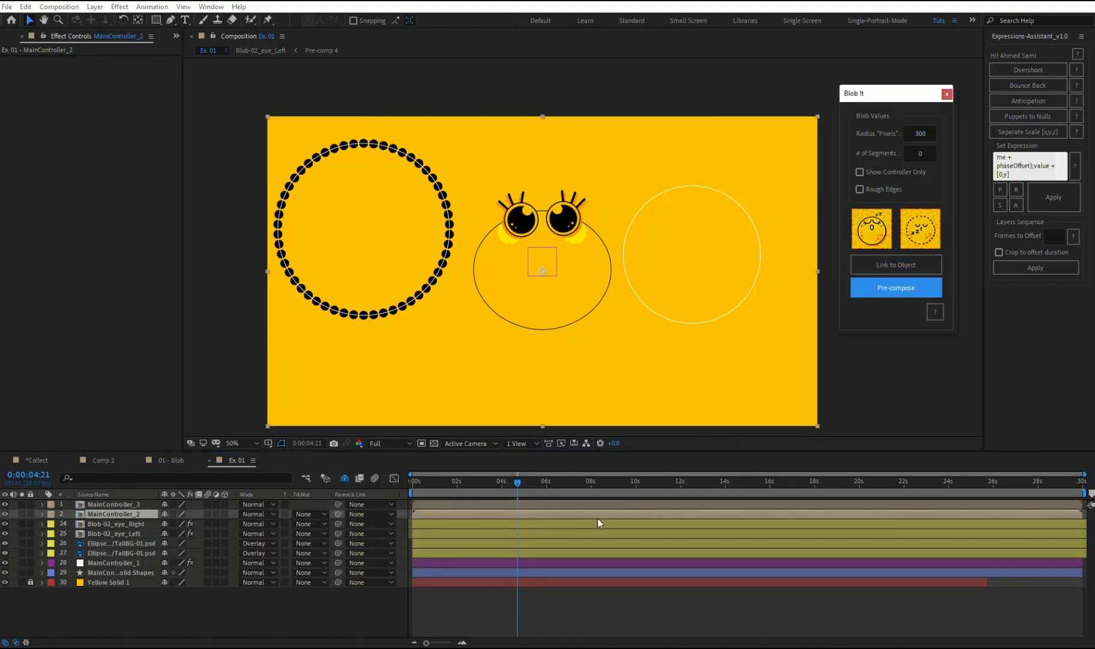
pyautogui.click(559, 564)
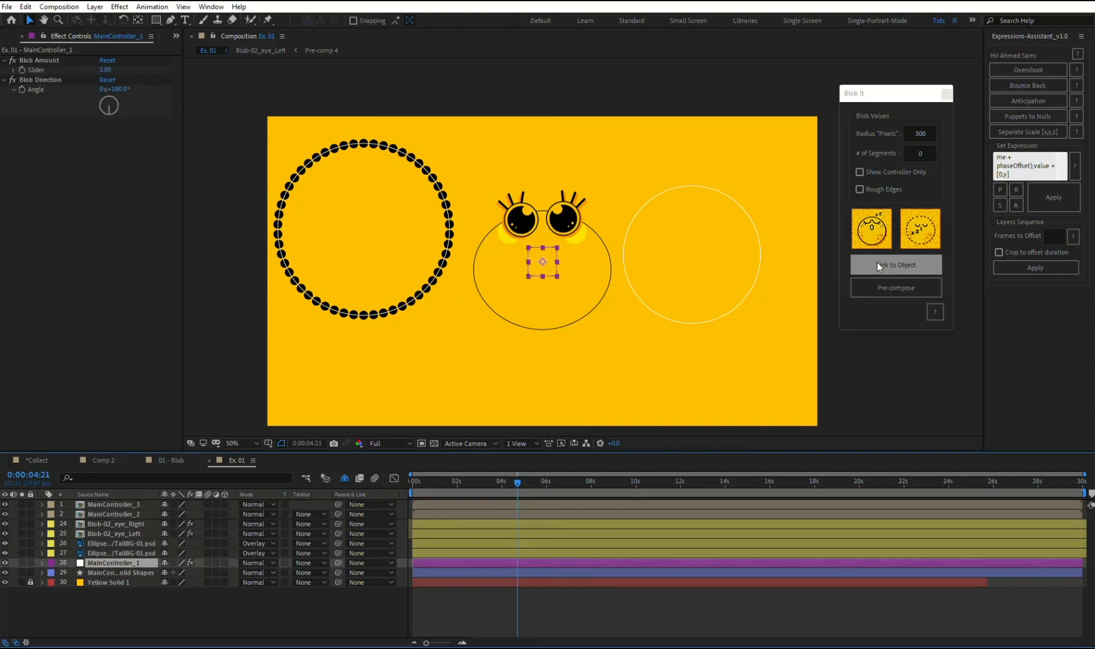
pyautogui.click(878, 287)
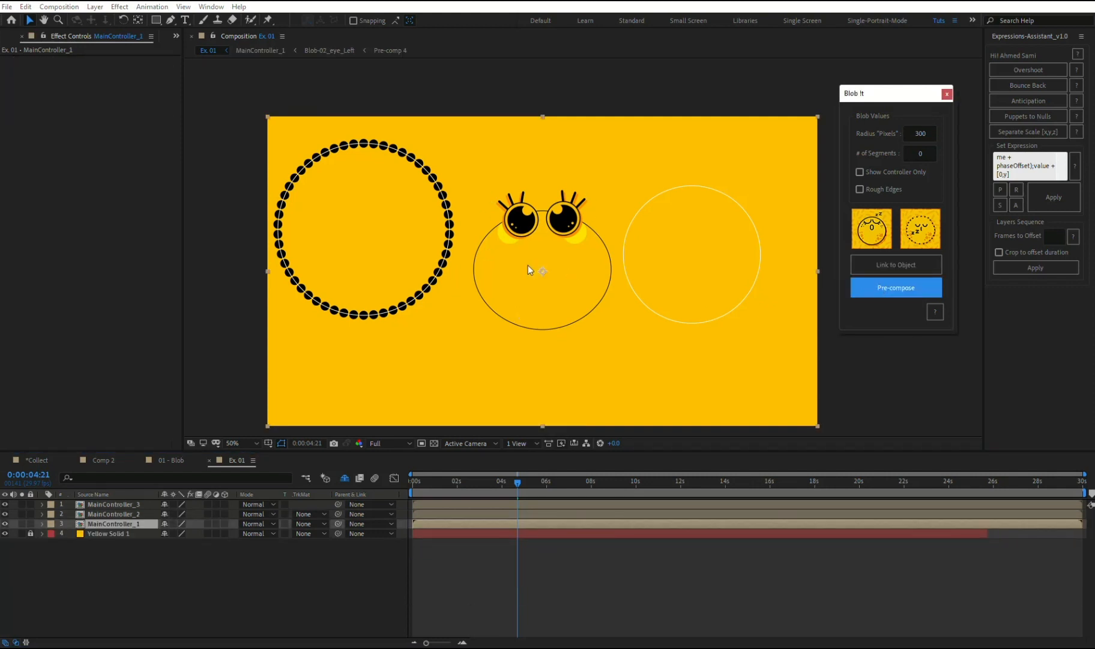
# Step: Open the MainController_1 pre-composition, select the blob's controller and scrub back to the start of the timeline
pyautogui.doubleClick(525, 523)
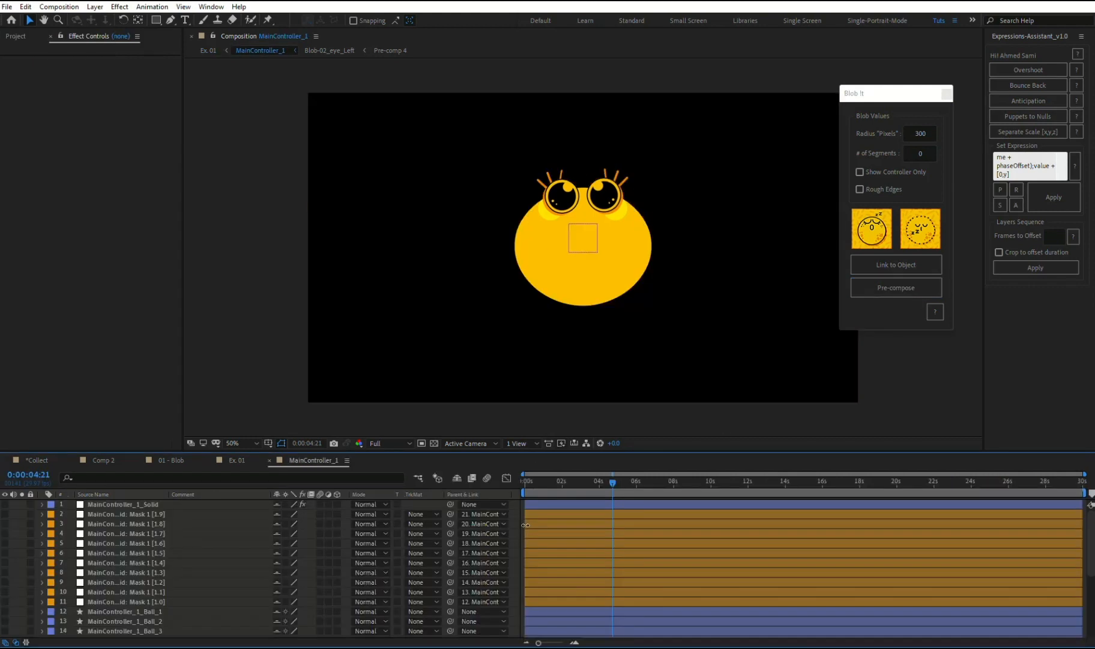
pyautogui.click(584, 240)
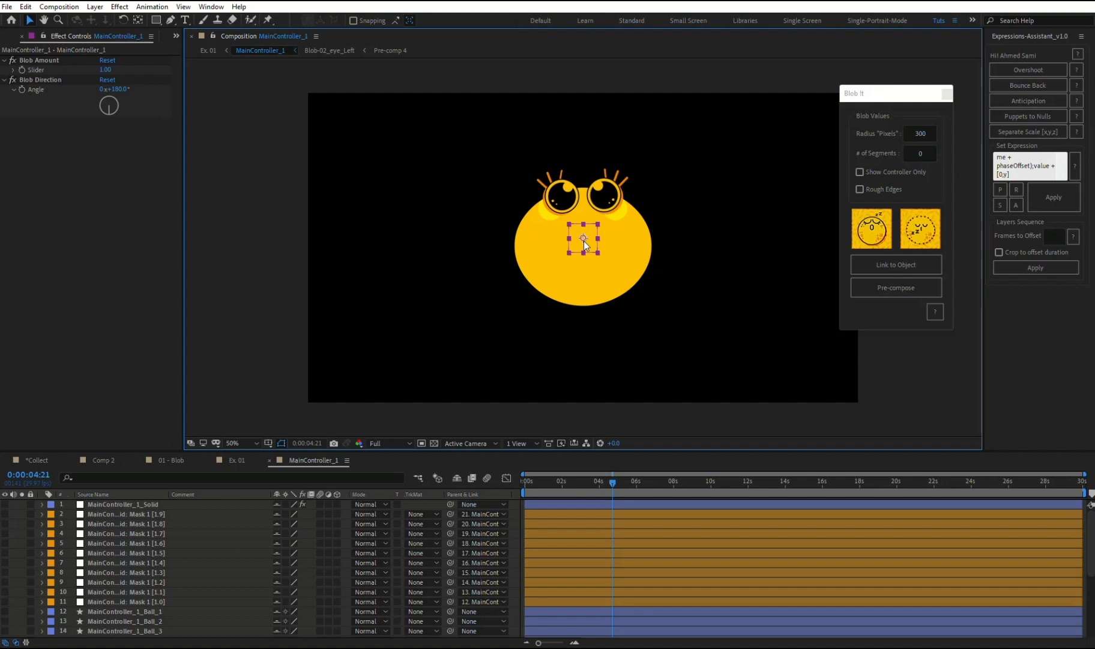
pyautogui.moveTo(598, 485); pyautogui.dragTo(497, 492)
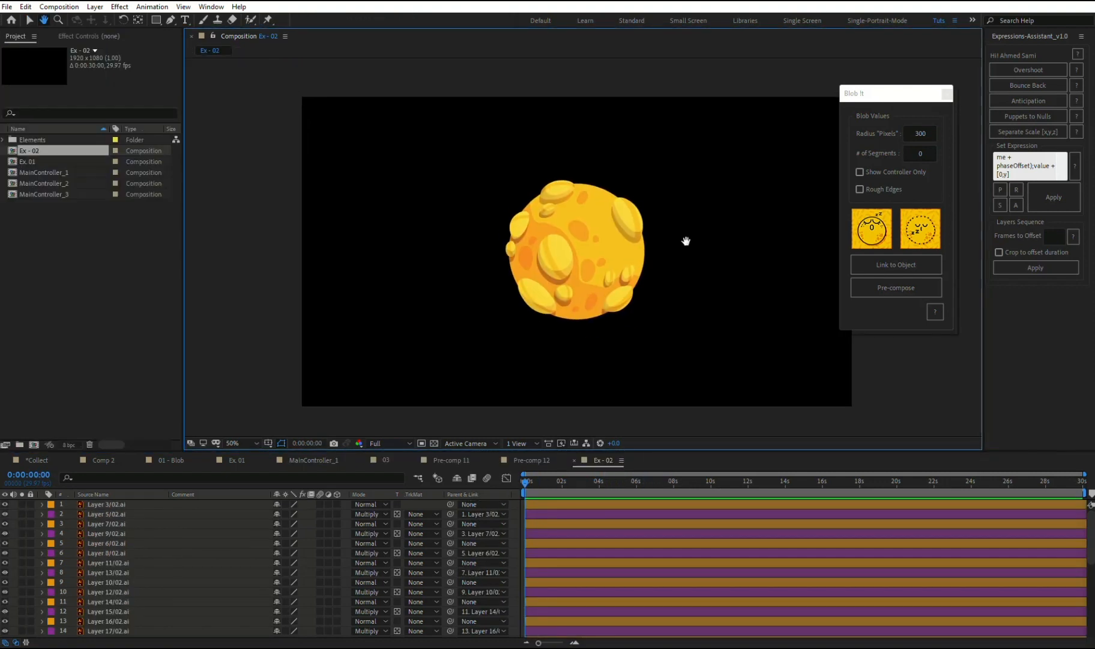
# Step: Solo the base circle layer Layer 2/02.ai in the Ex - 02 composition
pyautogui.moveTo(686, 241); pyautogui.dragTo(656, 232)
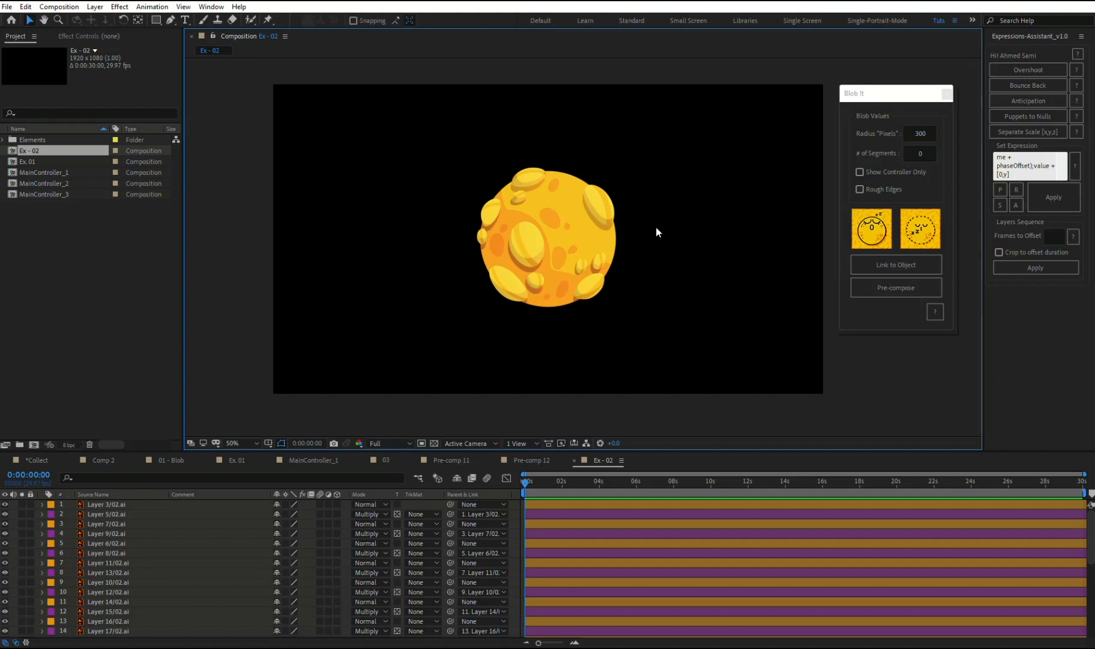
pyautogui.scroll(-6, 165, 531)
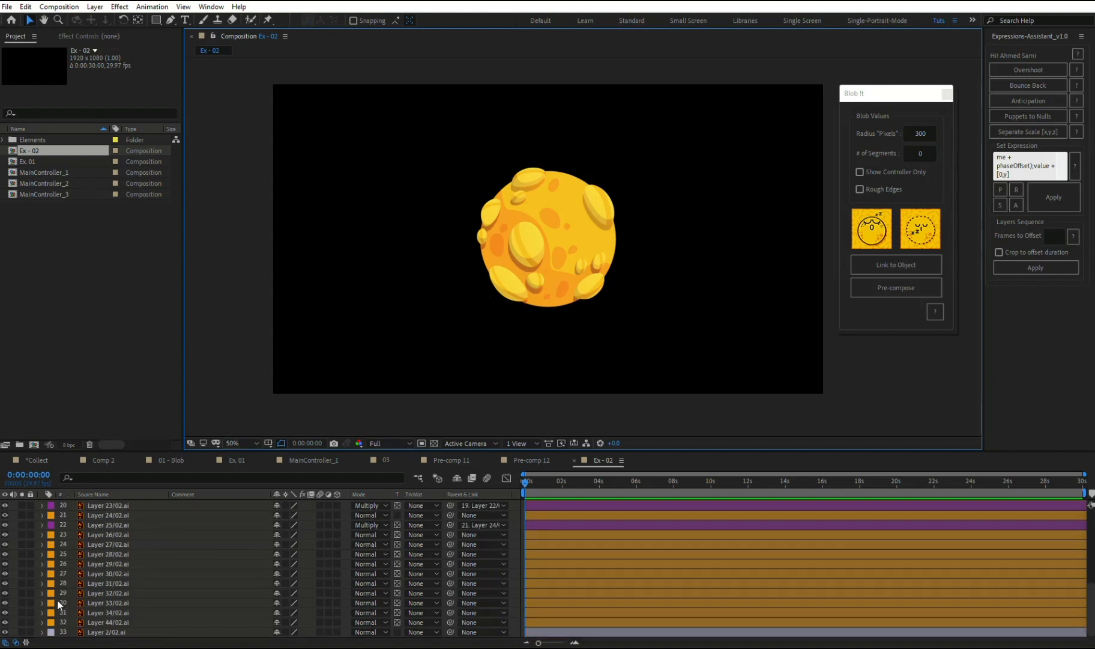
pyautogui.click(22, 632)
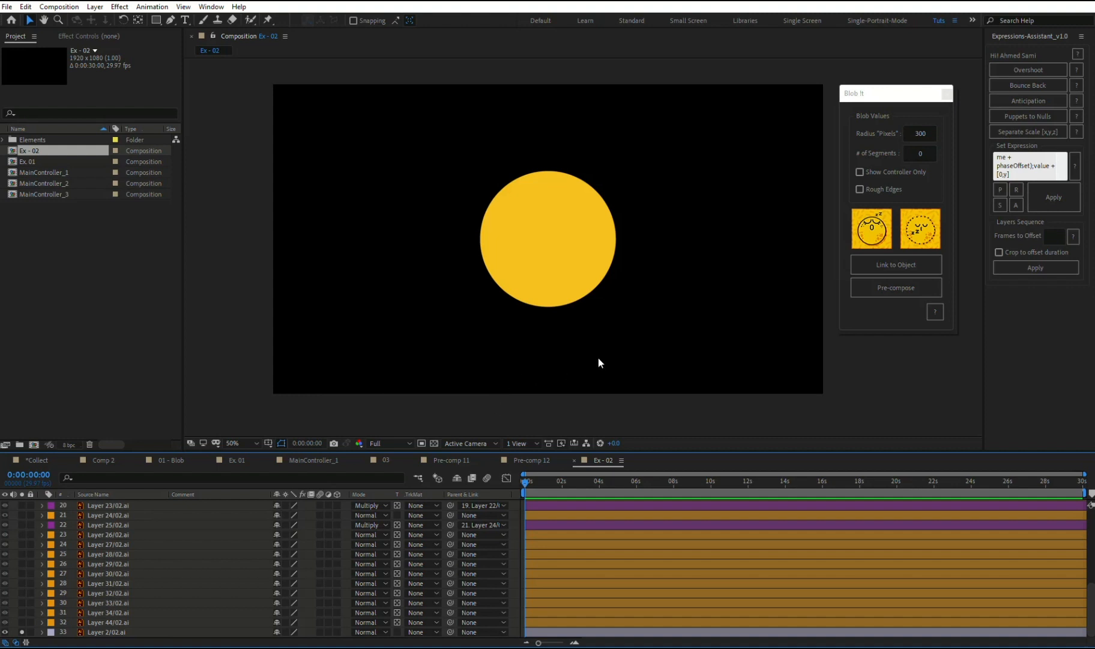
# Step: Generate a linked blob with a radius of 240 pixels, 0 segments and Show Controller Only turned on
pyautogui.click(919, 153)
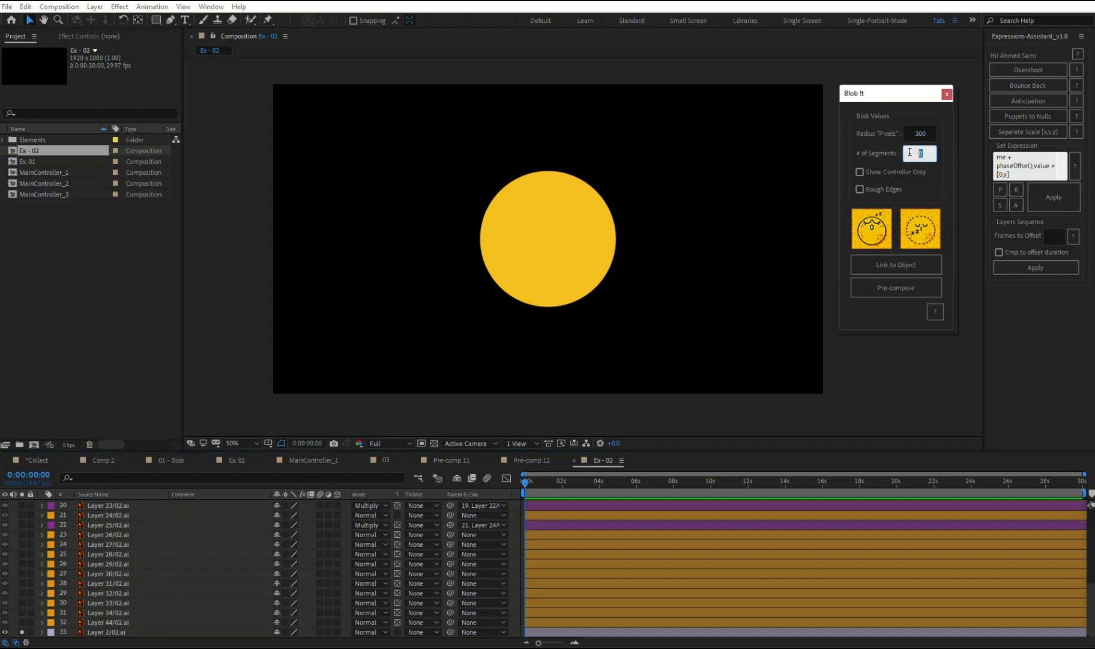
pyautogui.click(921, 133)
pyautogui.write('240')
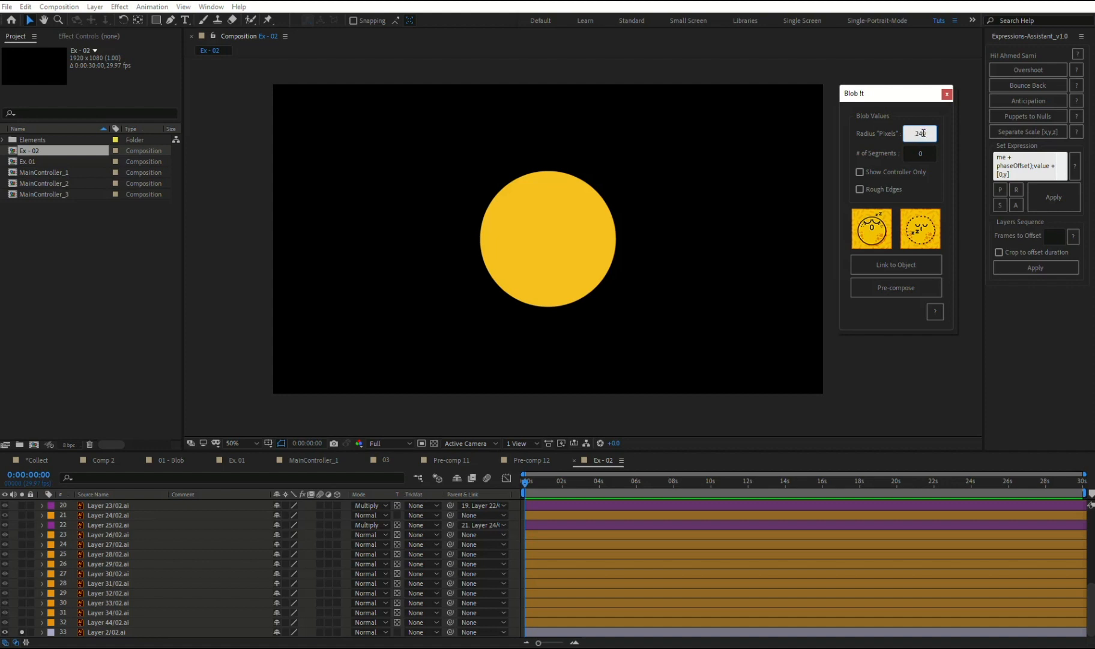
pyautogui.click(928, 153)
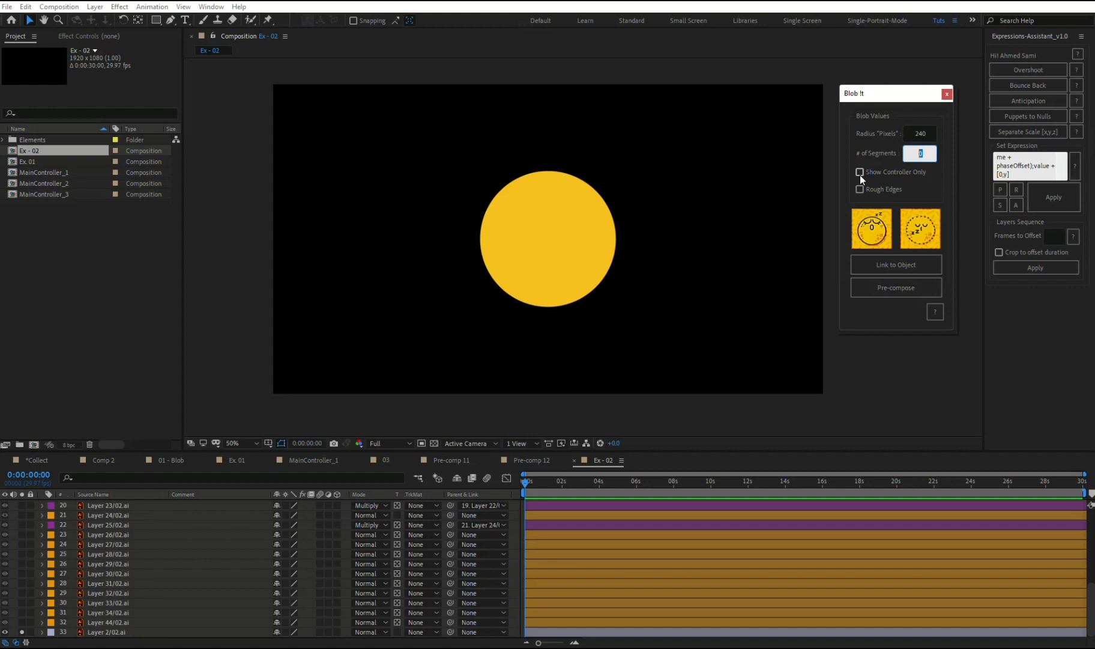
pyautogui.click(860, 172)
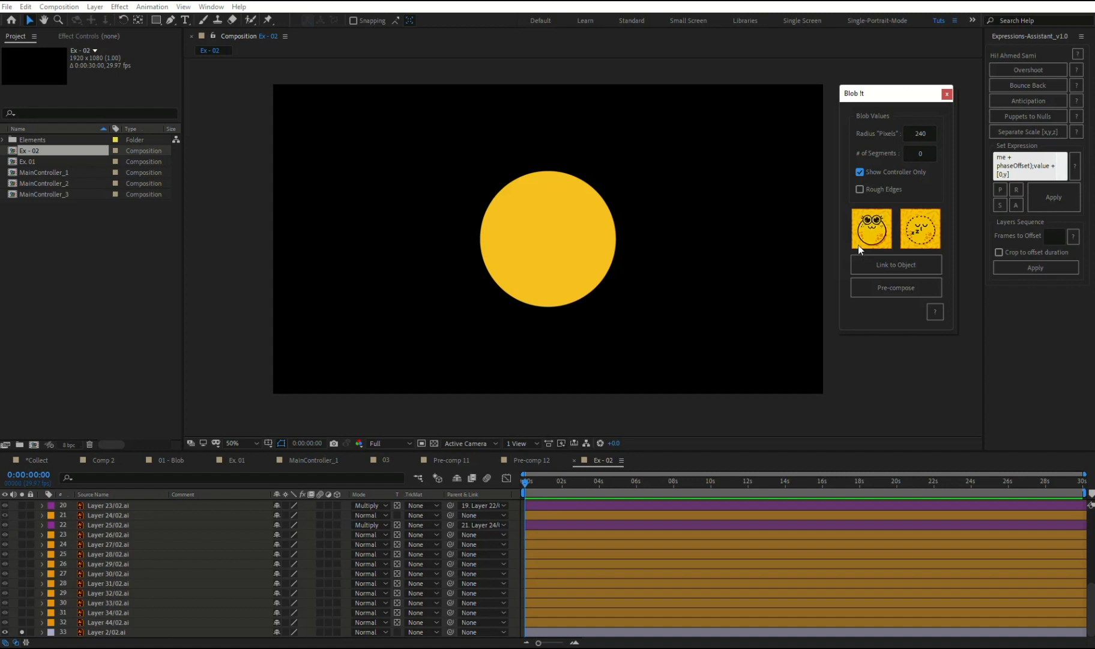
pyautogui.click(877, 231)
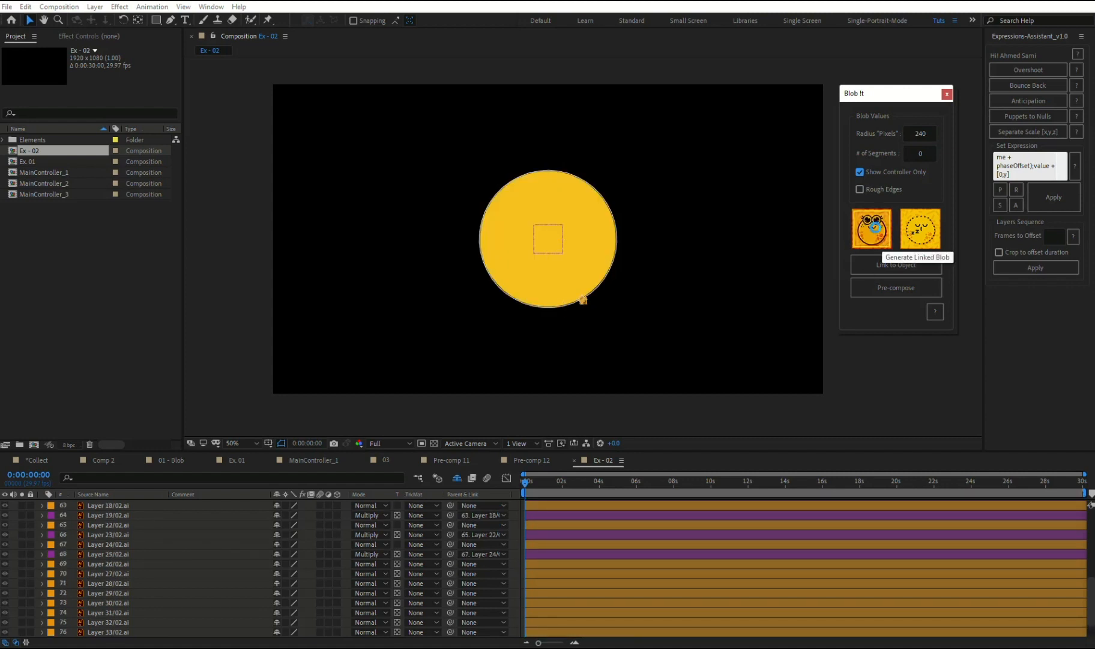
# Step: Move the MainController_1 and MainController_1_Solid Shapes layers down the stack to directly above Layer 2/02.ai
pyautogui.press('.')
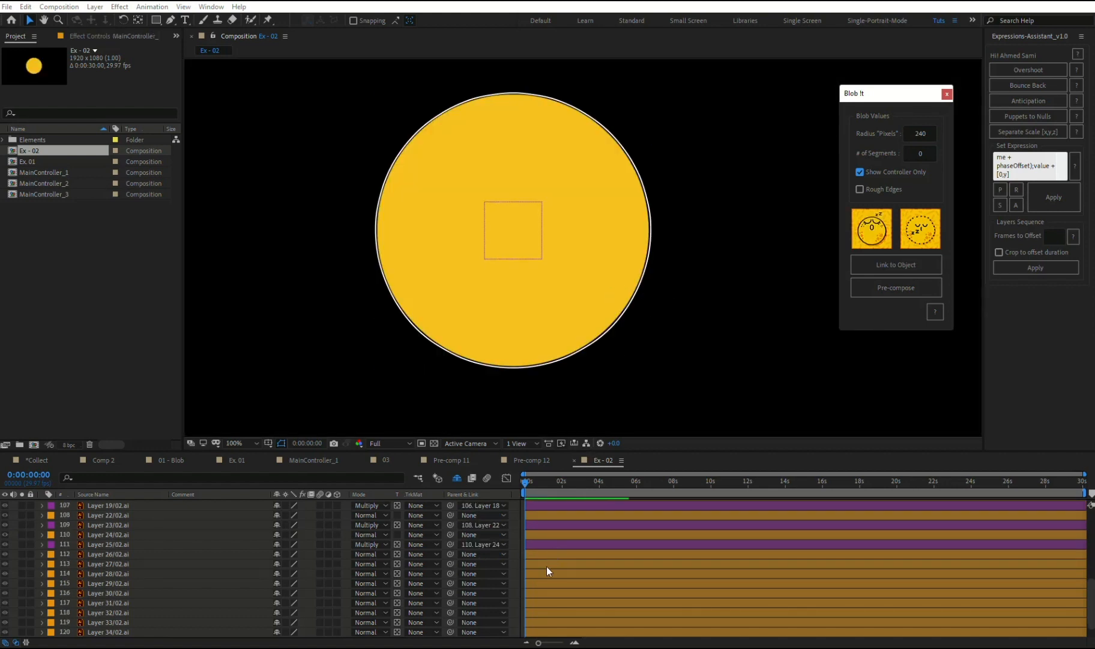
pyautogui.scroll(-2, 544, 574)
pyautogui.scroll(7, 545, 574)
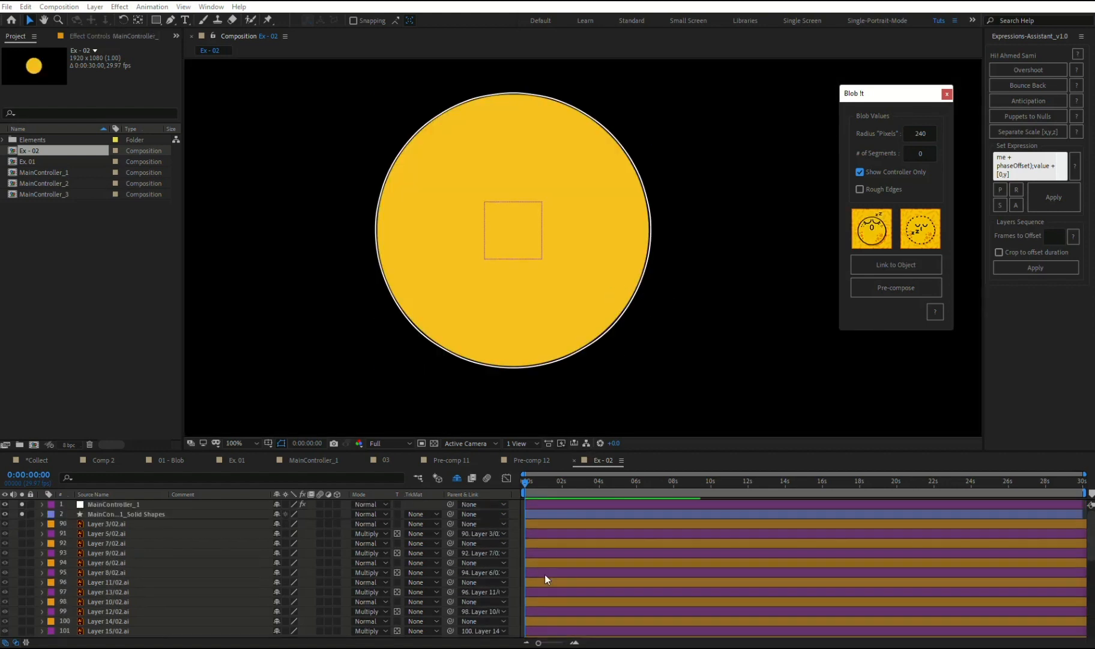
pyautogui.click(558, 507)
pyautogui.keyDown('shift'); pyautogui.click(558, 513); pyautogui.keyUp('shift')
pyautogui.moveTo(152, 514); pyautogui.dragTo(148, 636)
# Step: Add a fill to the blob's Solid Shapes layer and set its colour to F7C01F
pyautogui.click(551, 20)
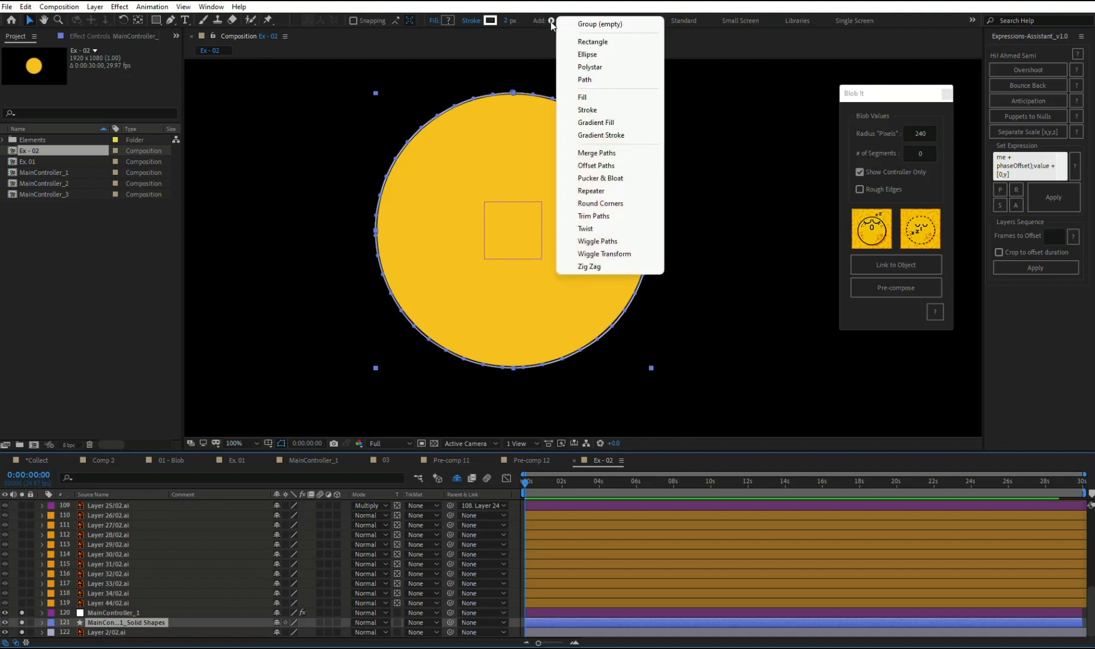
pyautogui.click(585, 97)
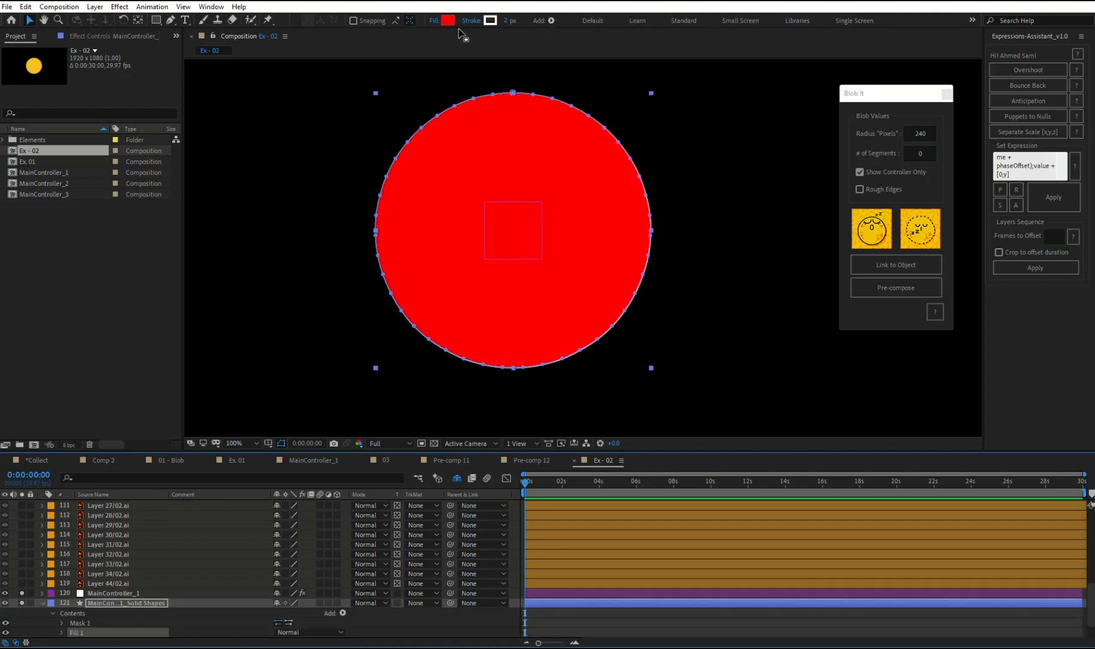
pyautogui.click(450, 22)
pyautogui.hotkey('ctrl', 'v')
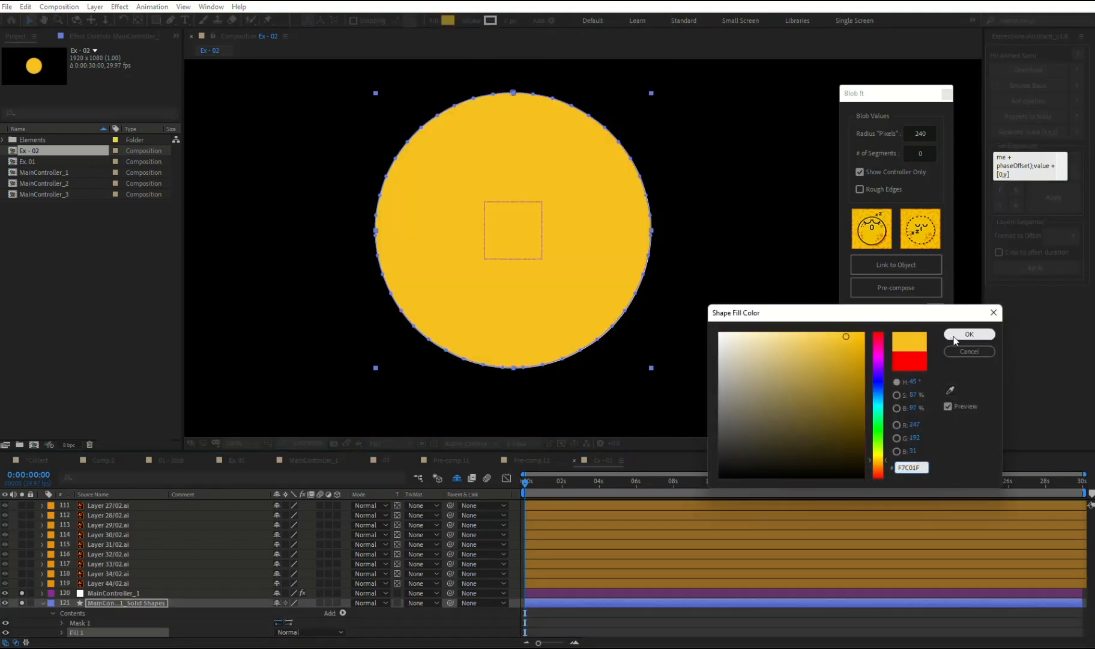
pyautogui.click(958, 336)
# Step: Set the stroke of the blob's Solid Shapes layer to None
pyautogui.click(620, 602)
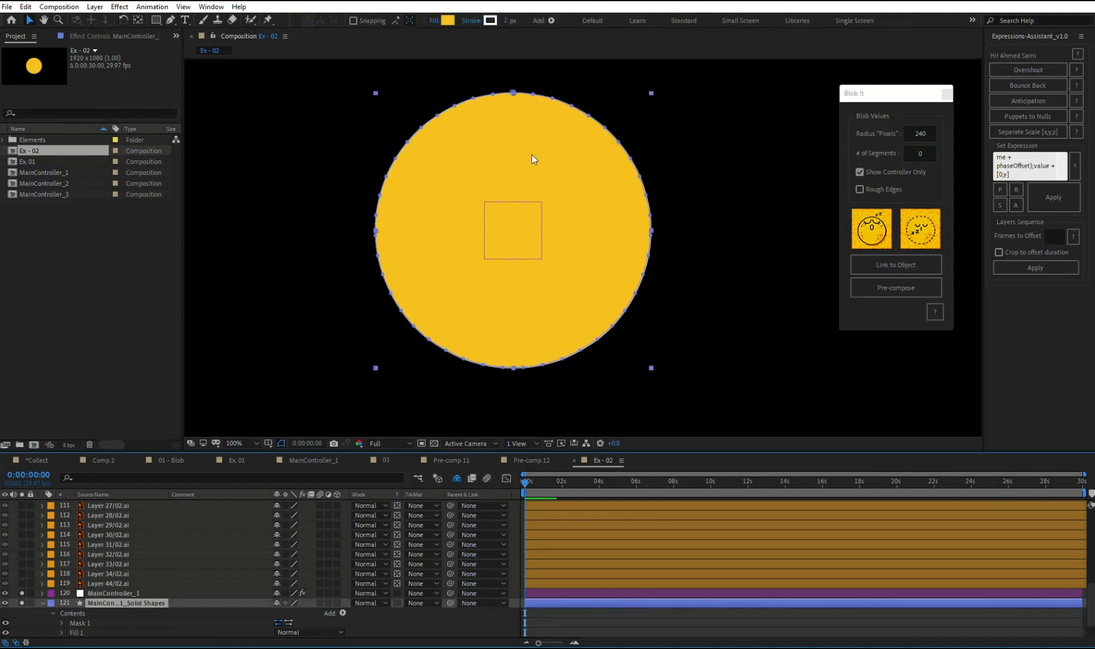
pyautogui.click(473, 21)
pyautogui.click(462, 248)
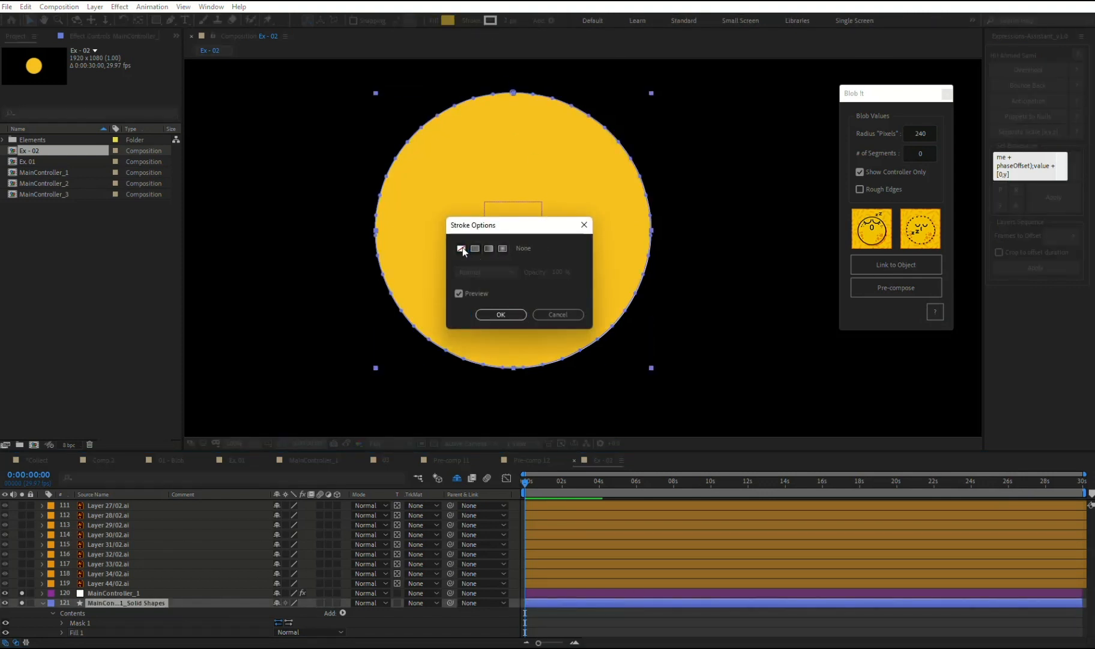
pyautogui.click(507, 318)
pyautogui.scroll(-1, 596, 551)
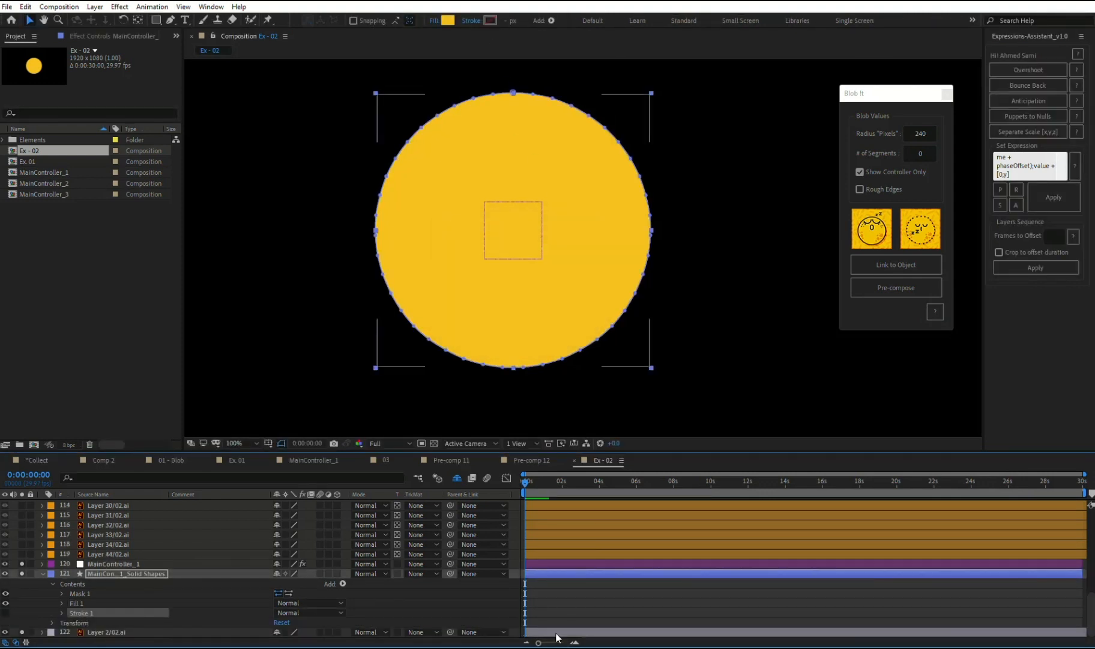
# Step: Hide the original circle layer Layer 2/02.ai and collapse the shape layer's properties
pyautogui.click(556, 635)
pyautogui.click(5, 632)
pyautogui.click(559, 604)
pyautogui.press('u')
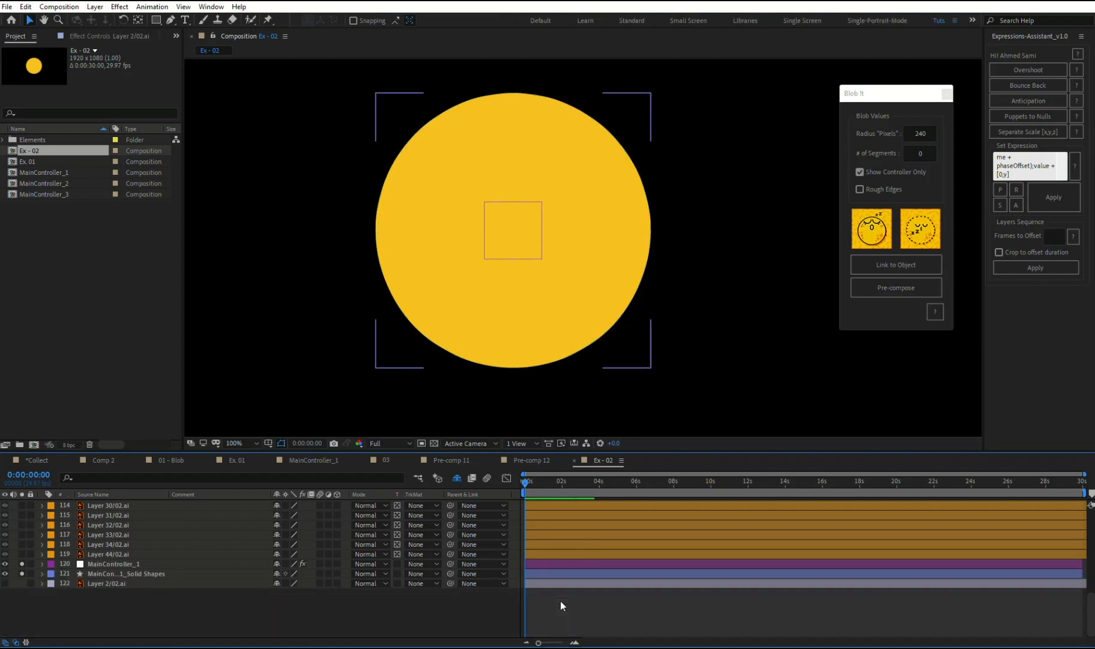
# Step: Turn off solo for the MainController_1 and Solid Shapes layers together
pyautogui.click(91, 564)
pyautogui.scroll(2, 90, 574)
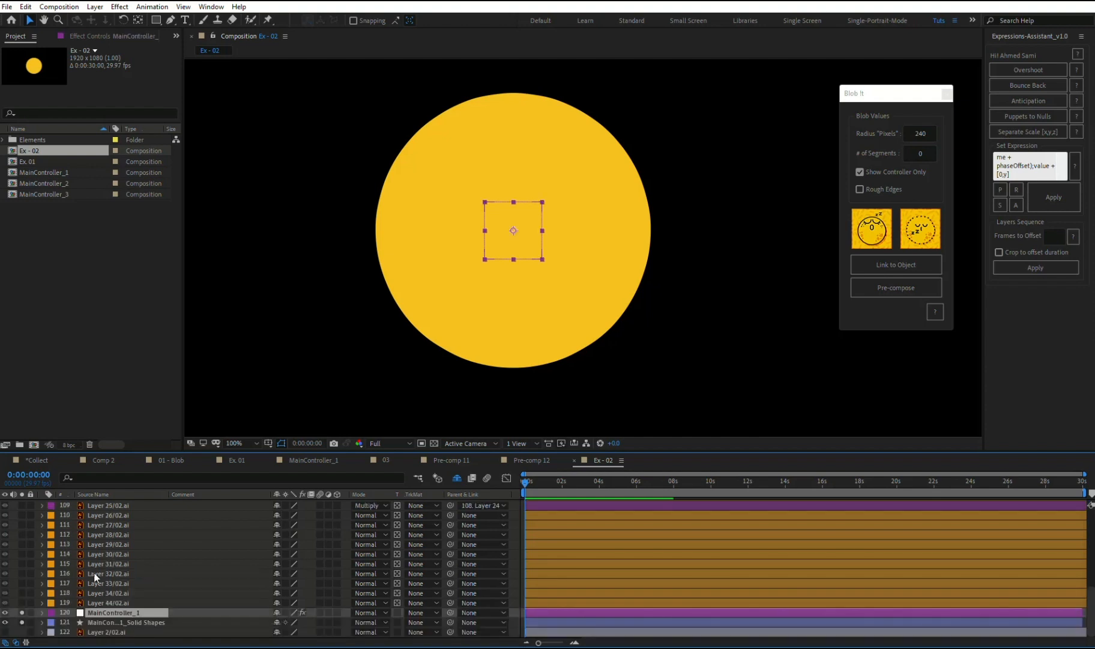
pyautogui.keyDown('shift'); pyautogui.click(104, 621); pyautogui.keyUp('shift')
pyautogui.click(23, 612)
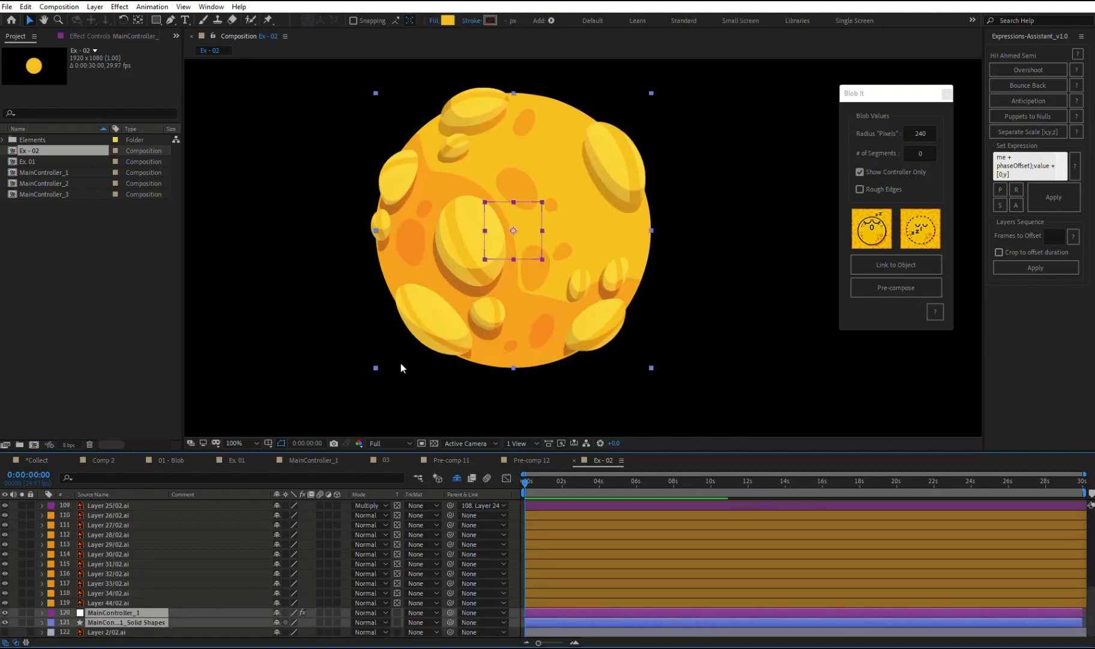
# Step: Select all orange-labelled artwork layers together with MainController_1 and link them to the blob with Link to Object
pyautogui.scroll(-2, 401, 364)
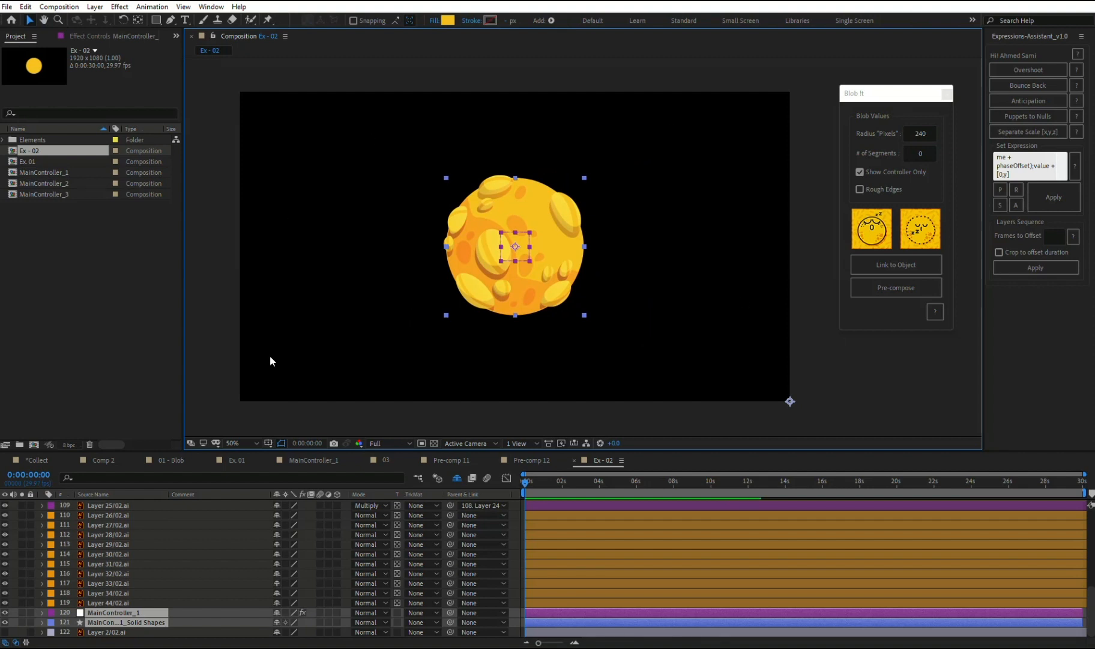
pyautogui.scroll(7, 610, 569)
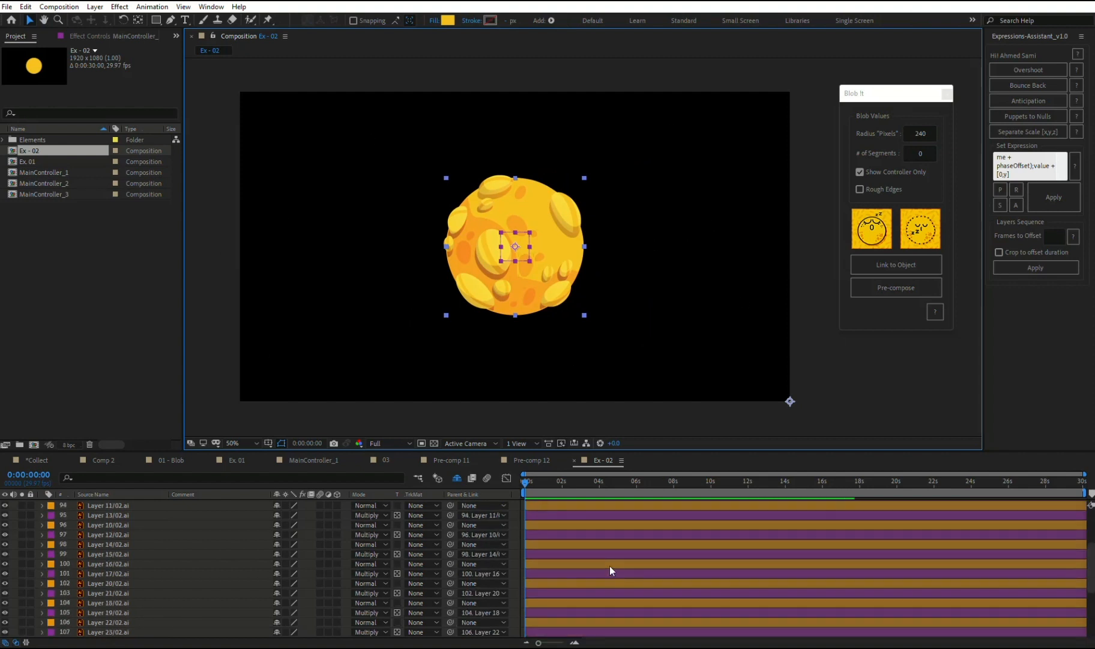
pyautogui.click(572, 504)
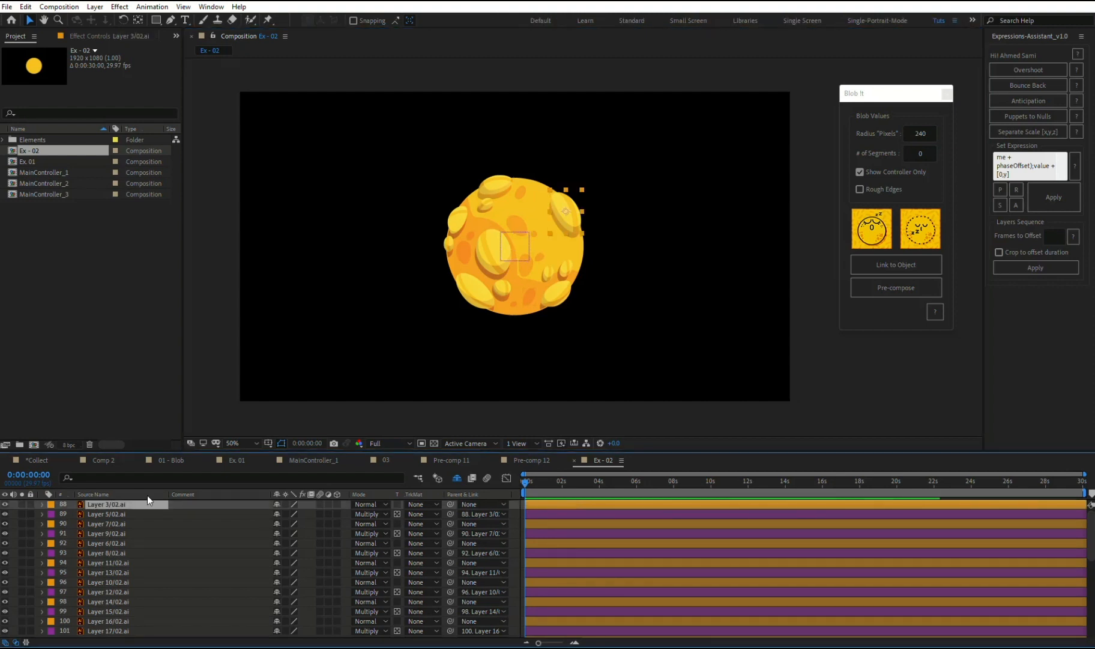
pyautogui.click(51, 505)
pyautogui.click(99, 277)
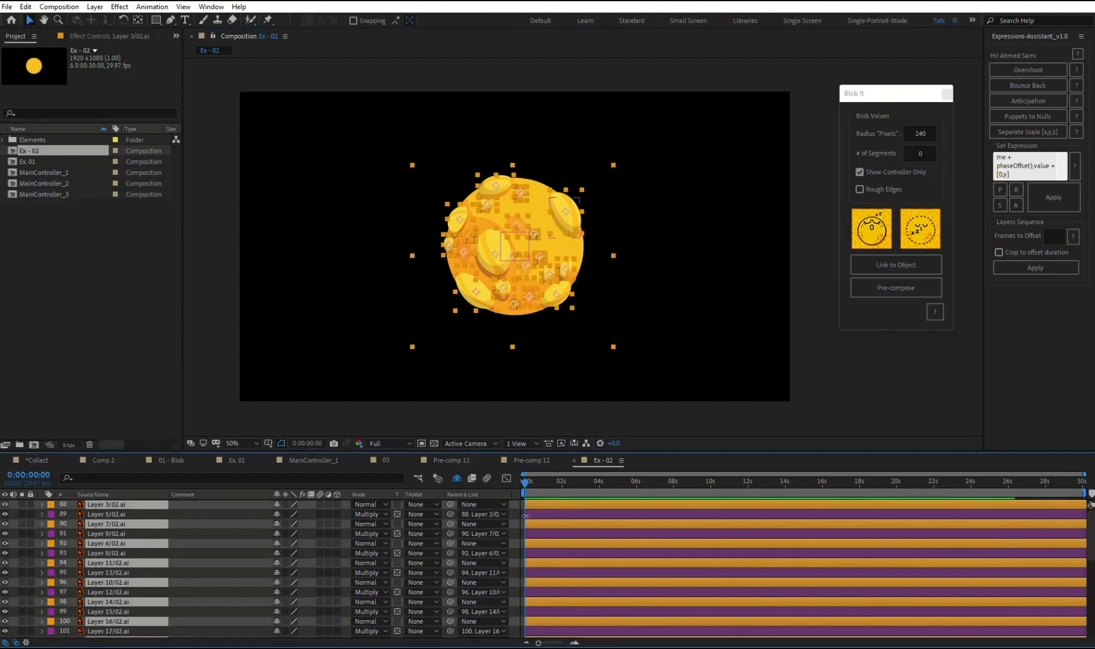
pyautogui.scroll(-7, 573, 565)
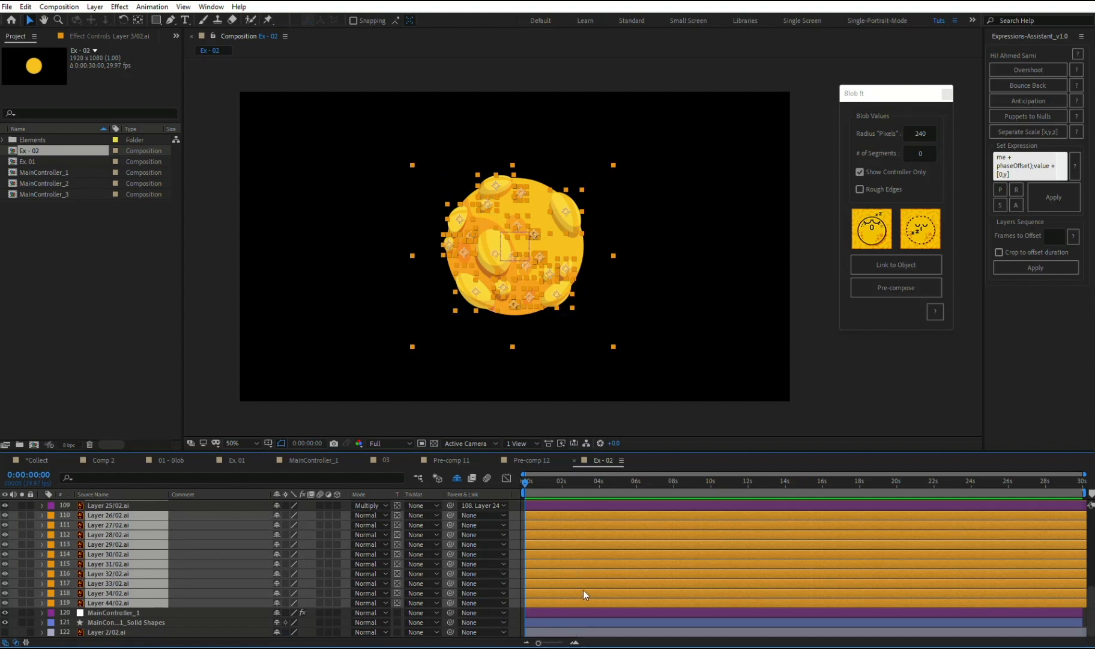
pyautogui.keyDown('ctrl'); pyautogui.click(582, 612); pyautogui.keyUp('ctrl')
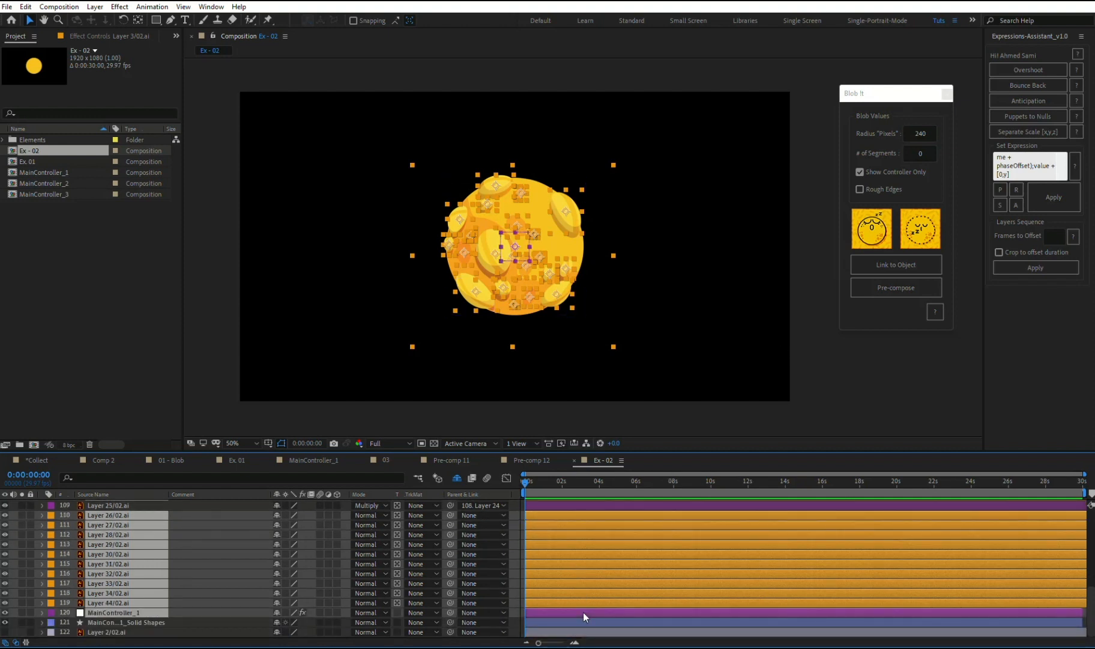
pyautogui.click(895, 264)
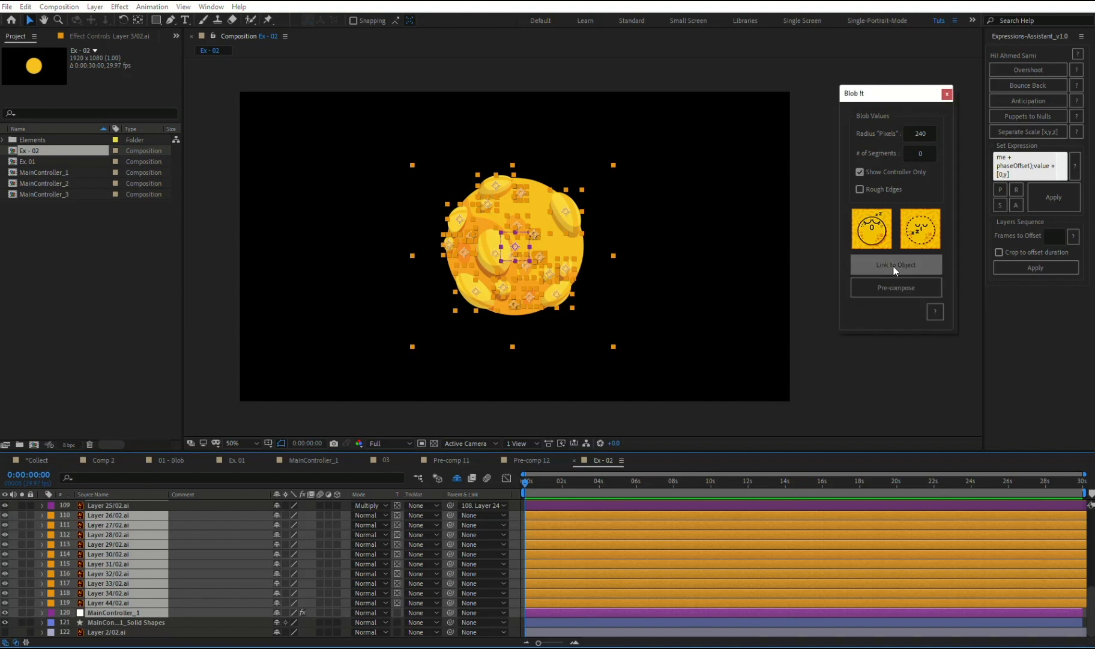
# Step: Apply the phaseOffset expression to MainController_1's position and preview the blob's motion from the first frame
pyautogui.click(559, 623)
pyautogui.click(570, 612)
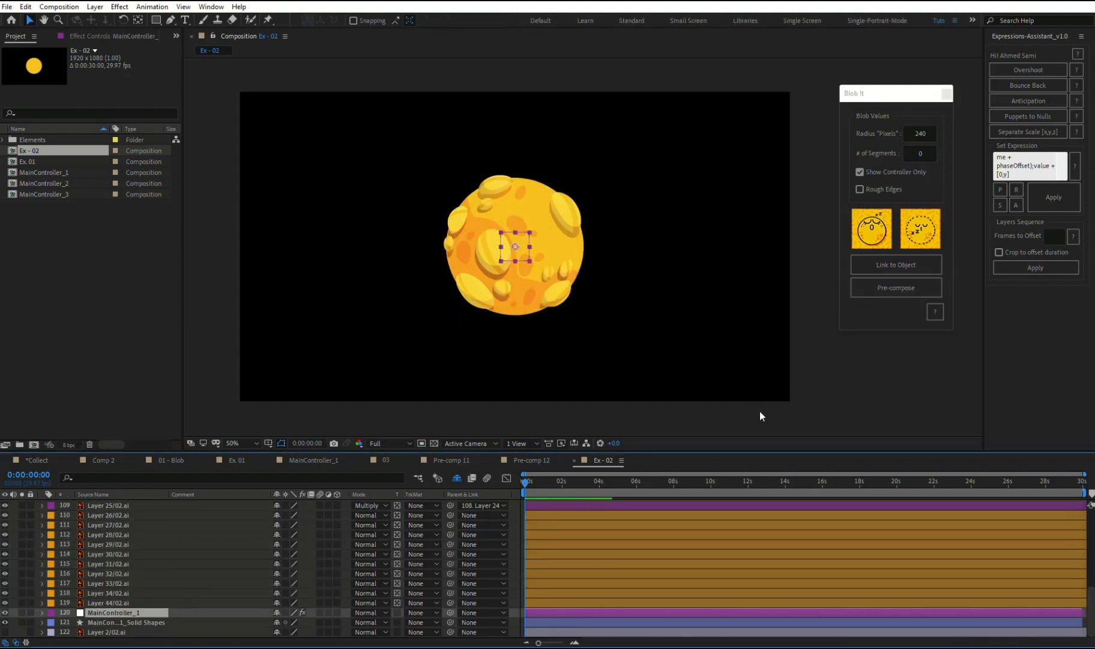
pyautogui.click(1001, 191)
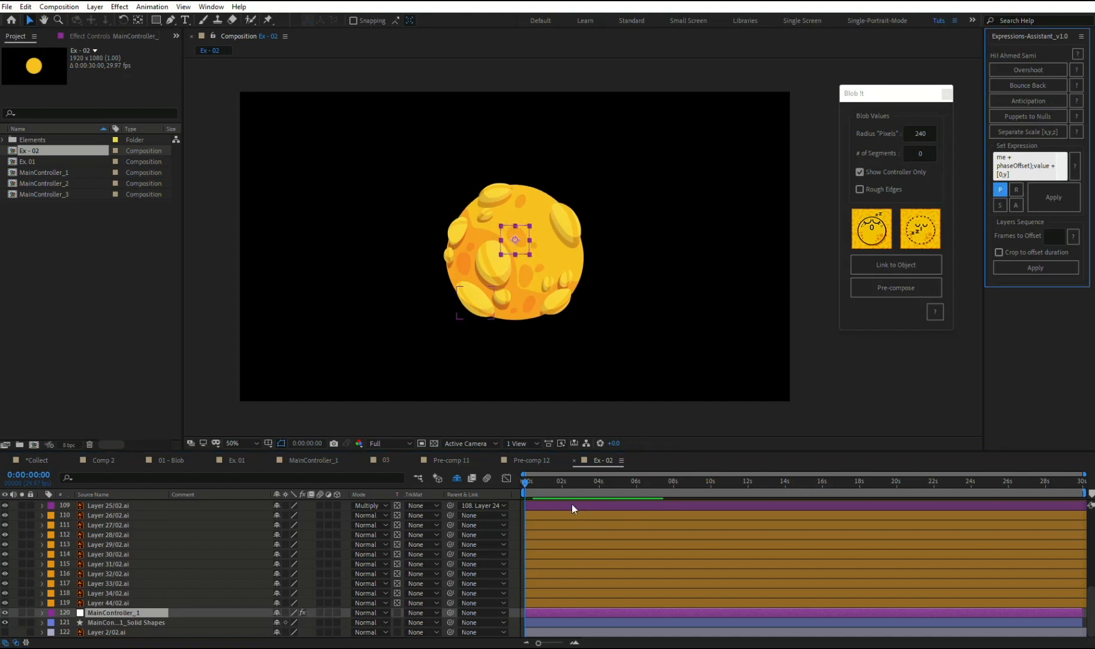
pyautogui.click(514, 480)
pyautogui.press('space')
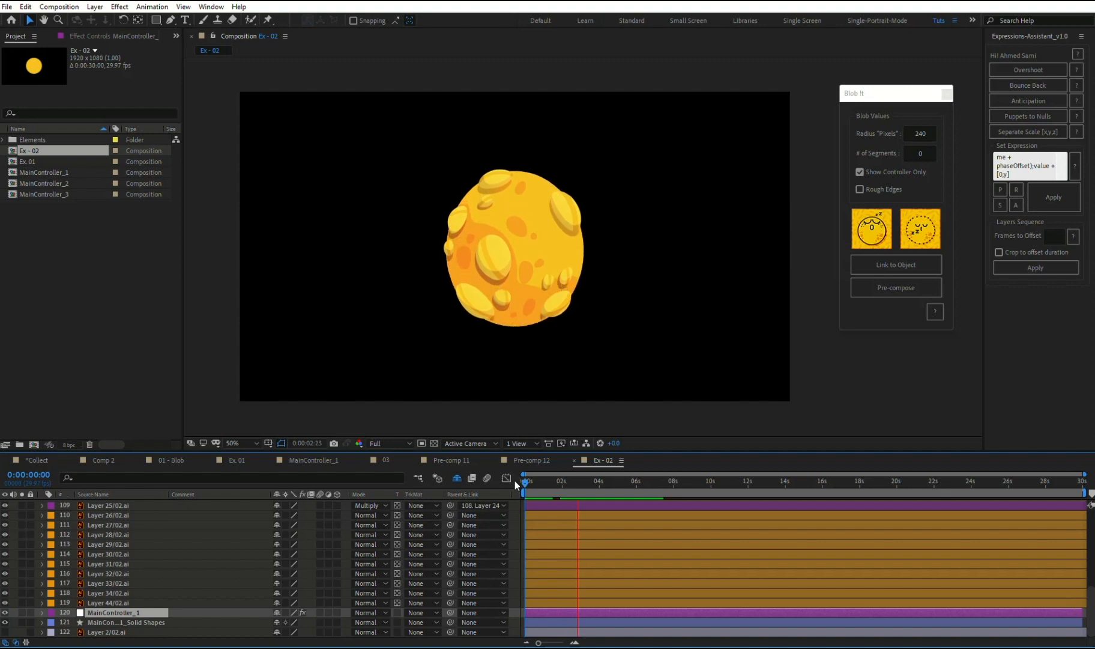
pyautogui.press('space')
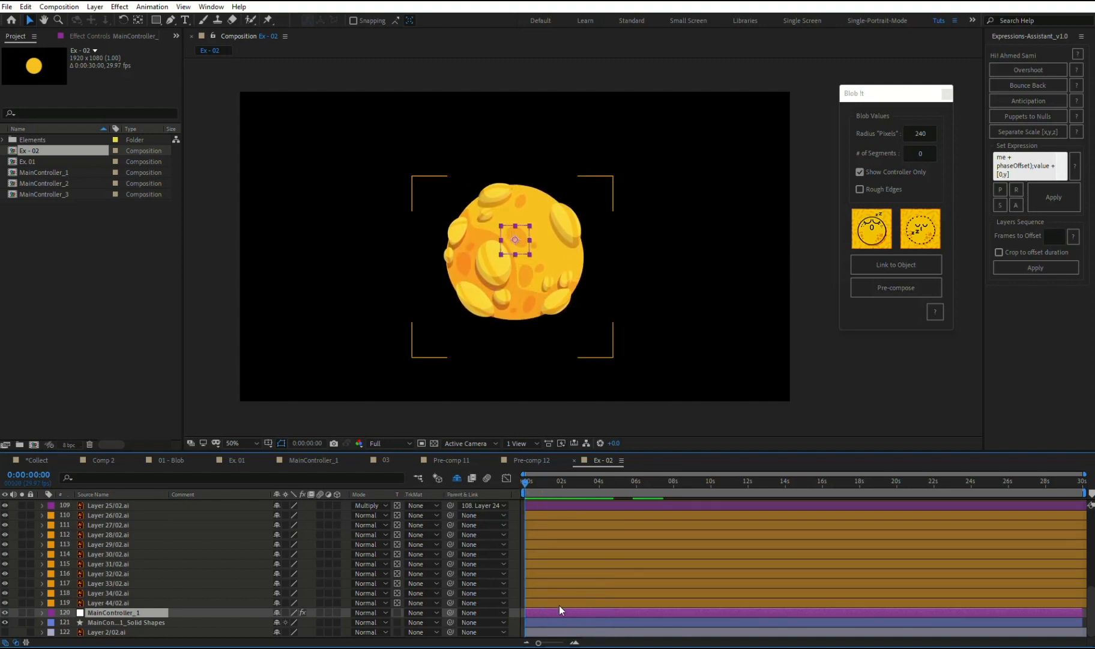
# Step: Keyframe MainController_1's position at frame 10 and move it above the frame at the first frame so the planet drops in
pyautogui.hotkey('shift', 'pagedown')
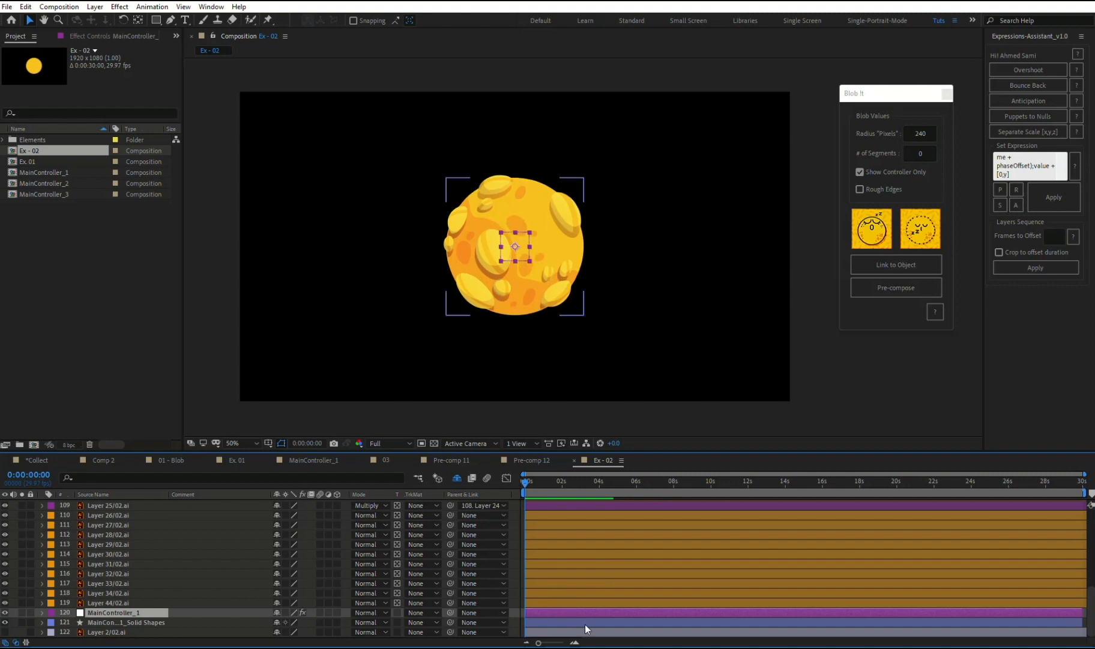
pyautogui.scroll(5, 598, 586)
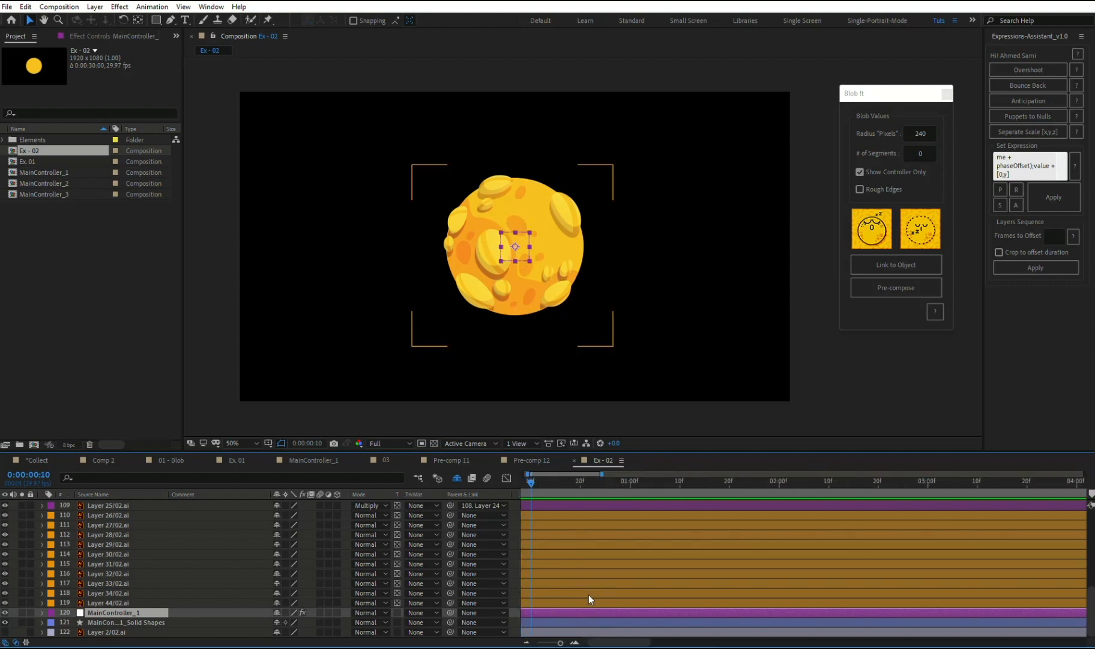
pyautogui.press('p')
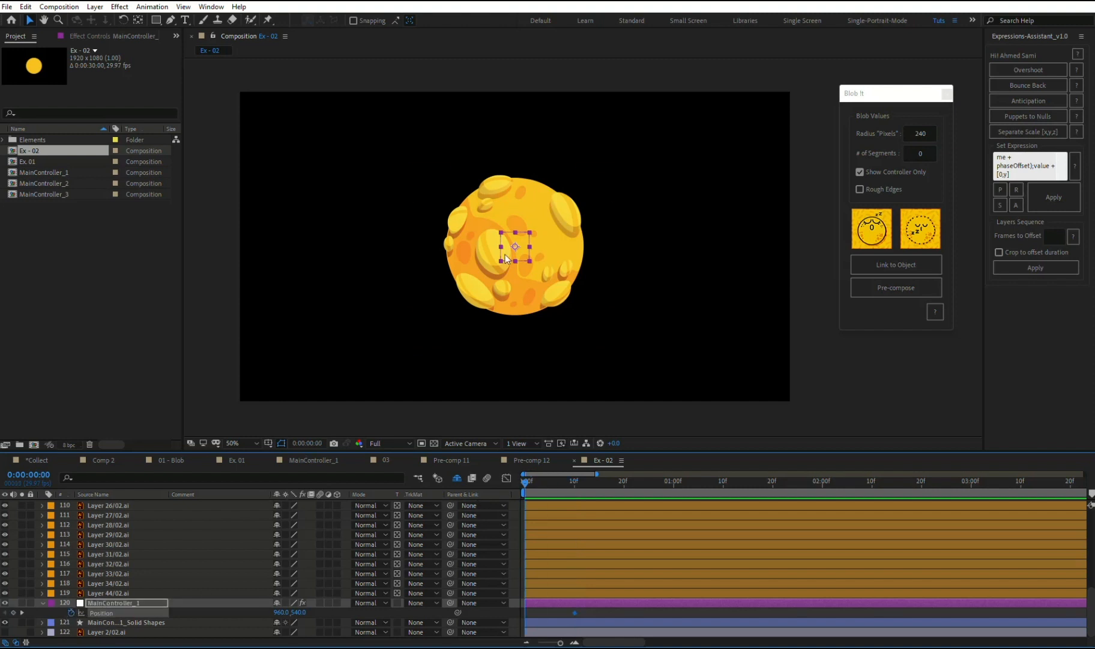
pyautogui.press('Home')
pyautogui.click(510, 284)
pyautogui.moveTo(510, 284); pyautogui.dragTo(504, 49)
pyautogui.moveTo(556, 266); pyautogui.dragTo(571, 225)
# Step: Apply the Overshoot expression to MainController_1's position and preview the planet's drop up to frame 19
pyautogui.click(1028, 71)
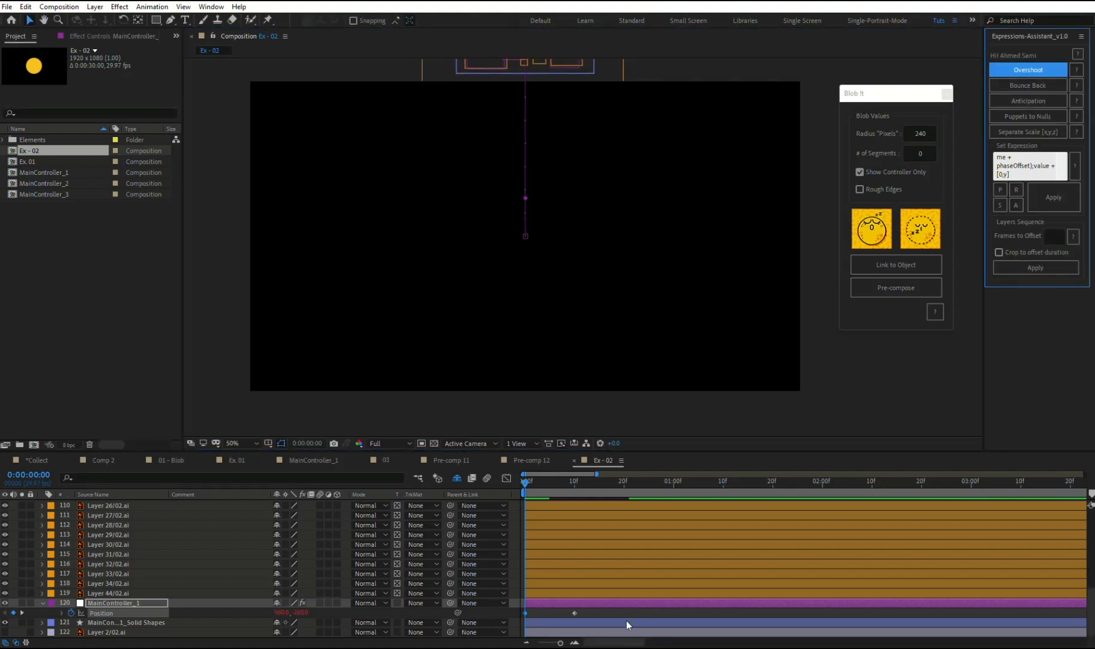
pyautogui.click(612, 611)
pyautogui.press('space')
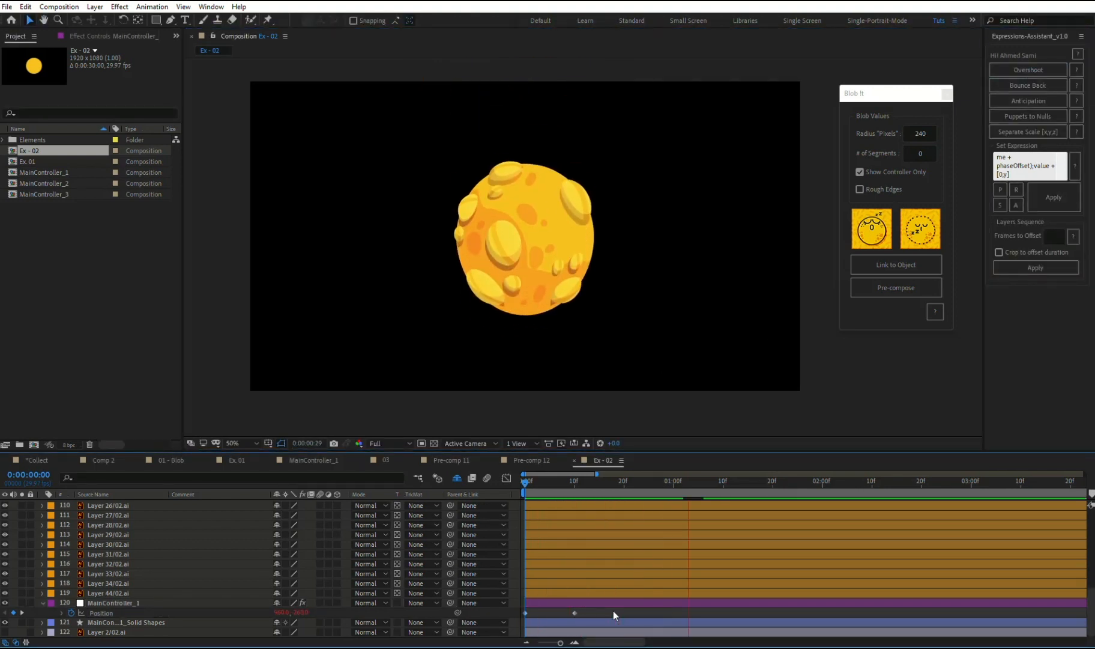
pyautogui.moveTo(537, 489); pyautogui.dragTo(618, 502)
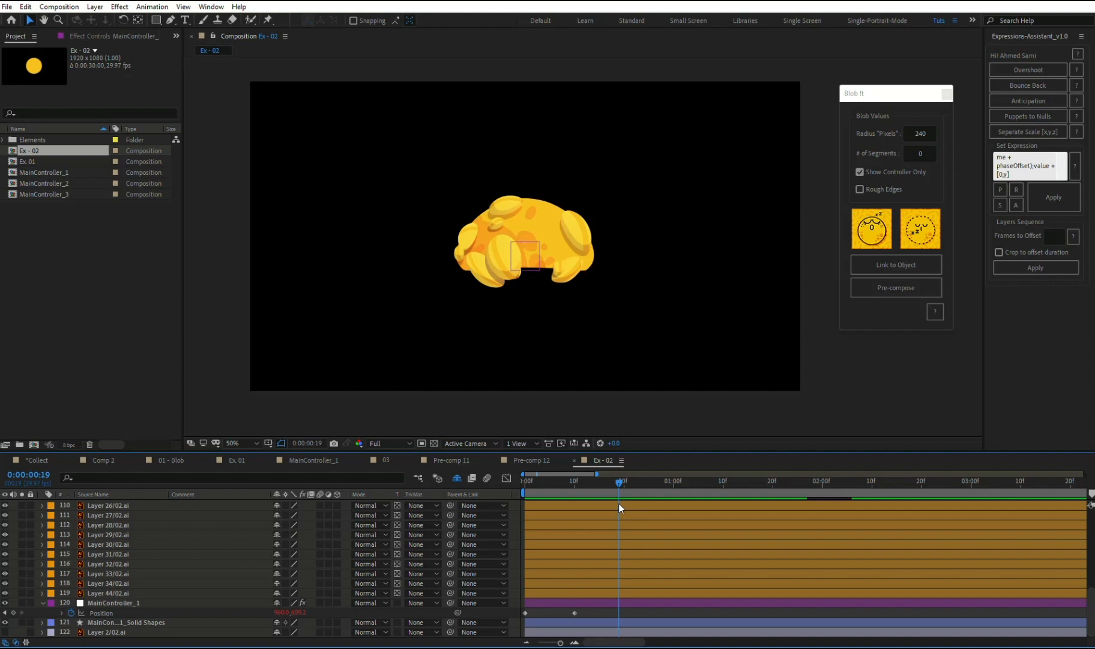
# Step: Set MainController_1's Blob Direction angle to 180° and play the animation from the first frame
pyautogui.click(569, 602)
pyautogui.click(96, 37)
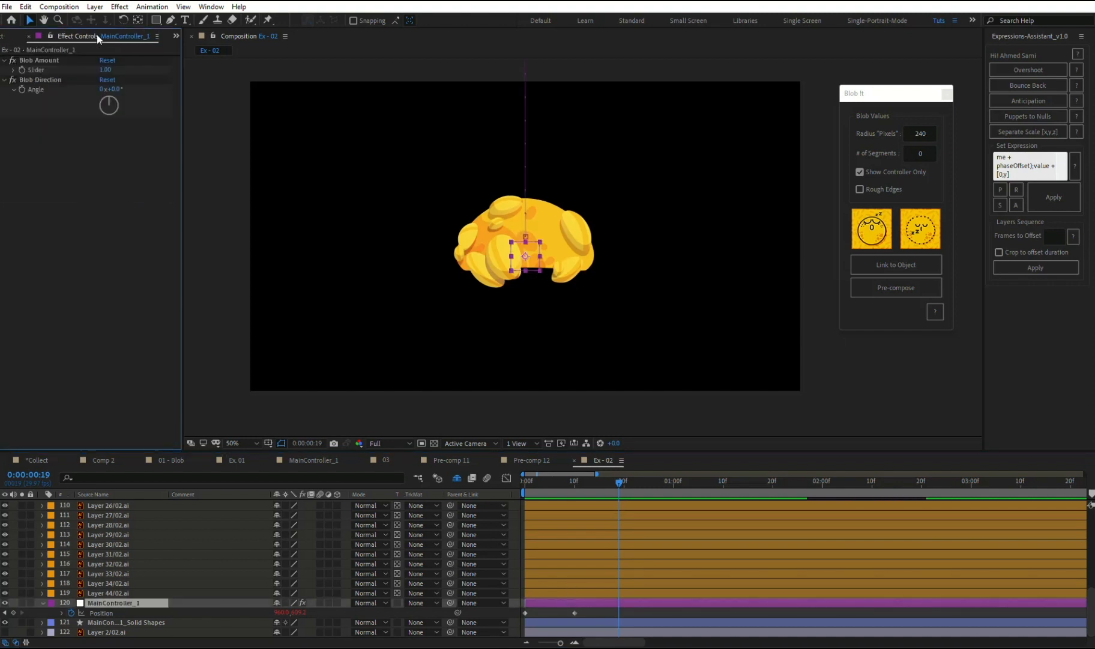
pyautogui.click(109, 111)
pyautogui.moveTo(552, 480); pyautogui.dragTo(440, 480)
pyautogui.press('space')
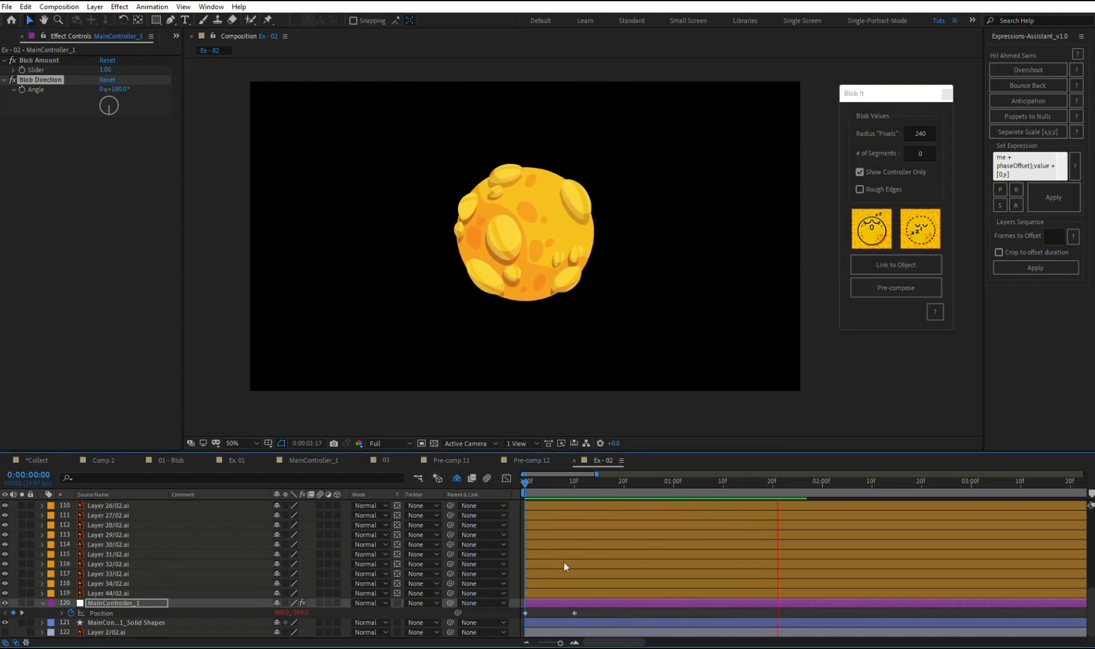
pyautogui.press('space')
# Step: Apply the Bounce Back expression to MainController_1's position using the frame 10 keyframe and preview it
pyautogui.click(575, 612)
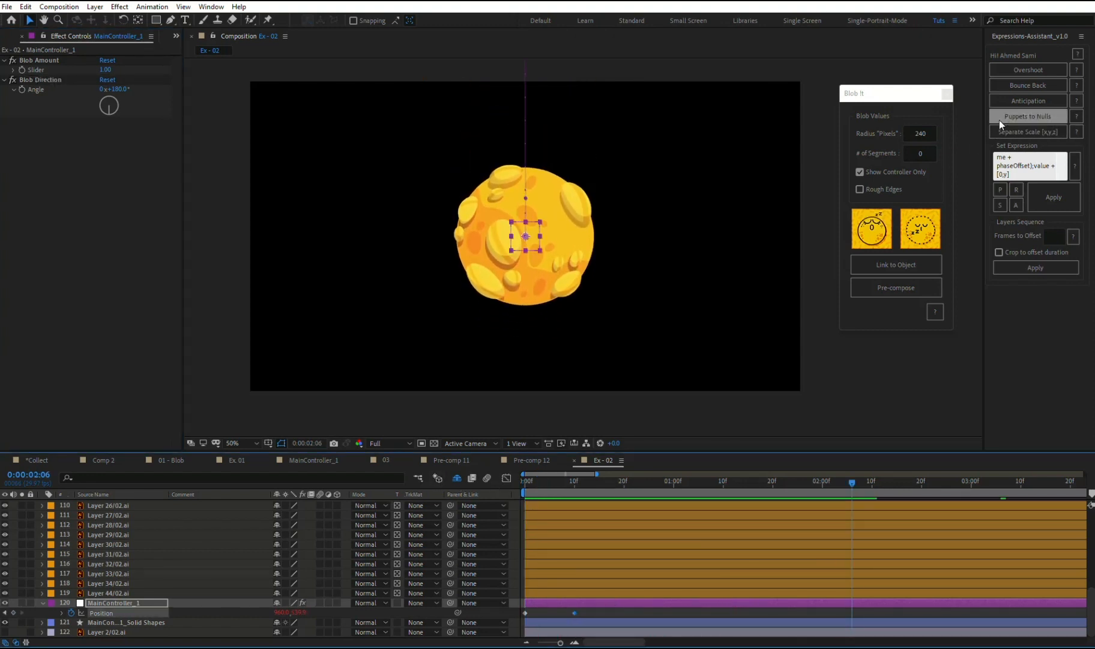
pyautogui.click(1021, 85)
pyautogui.press('space')
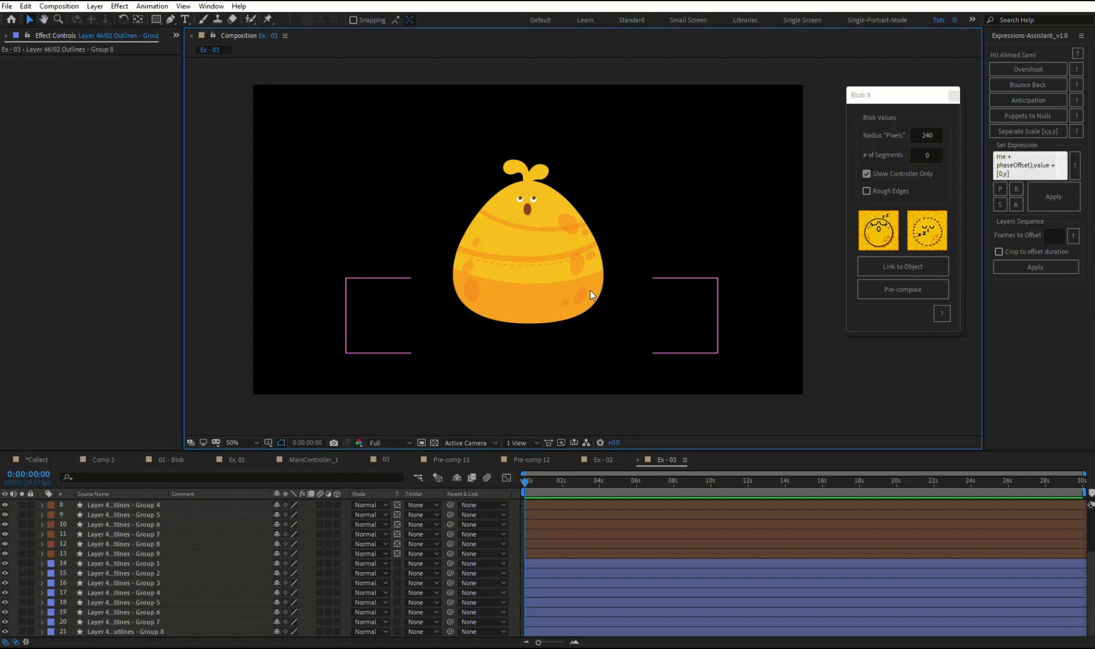
# Step: In Ex - 03, solo the character's yellow body shape layer, Outlines - Group 8
pyautogui.click(403, 217)
pyautogui.click(574, 192)
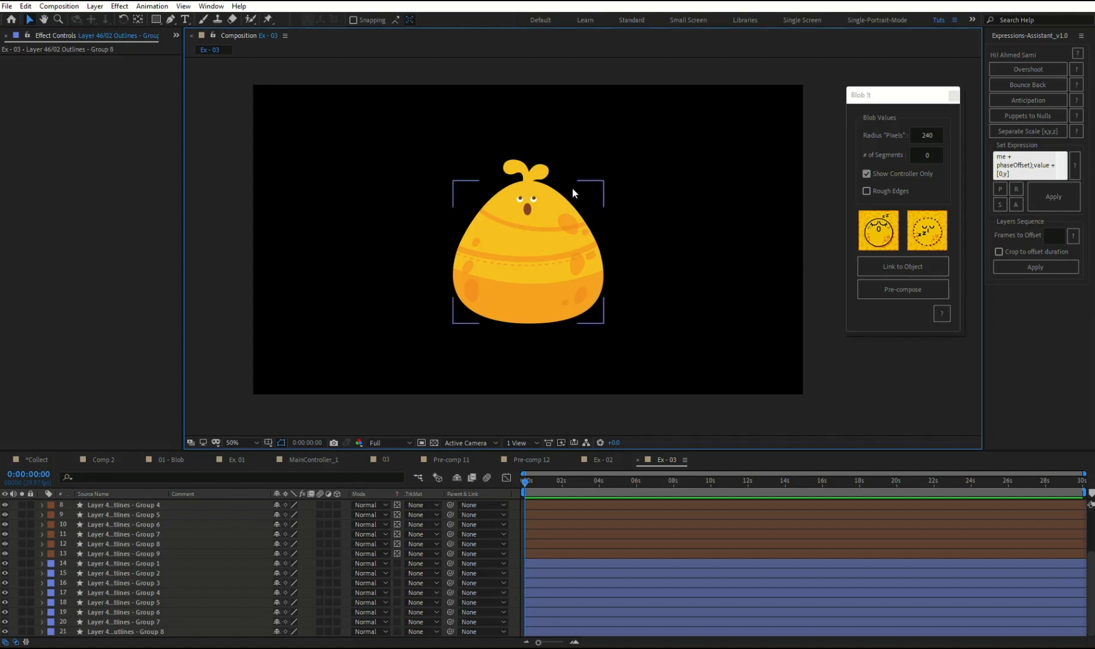
pyautogui.click(565, 200)
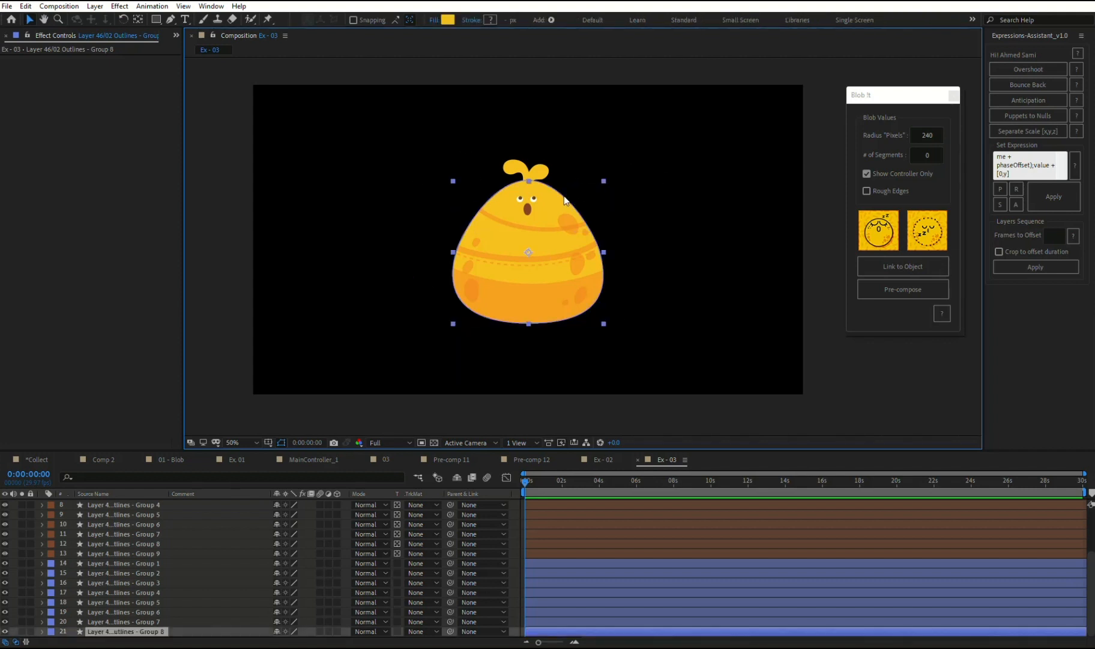
pyautogui.click(22, 631)
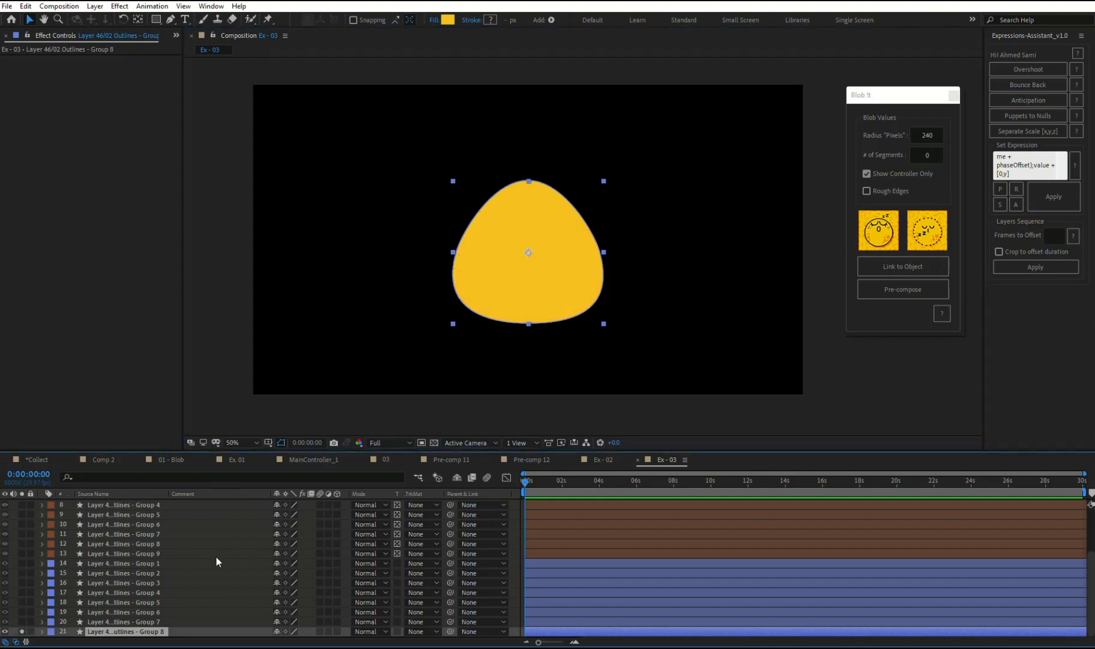
# Step: Generate a linked blob with radius 240, 10 segments and Show Controller Only turned off
pyautogui.click(825, 264)
pyautogui.moveTo(914, 101); pyautogui.dragTo(904, 98)
pyautogui.click(925, 133)
pyautogui.click(924, 151)
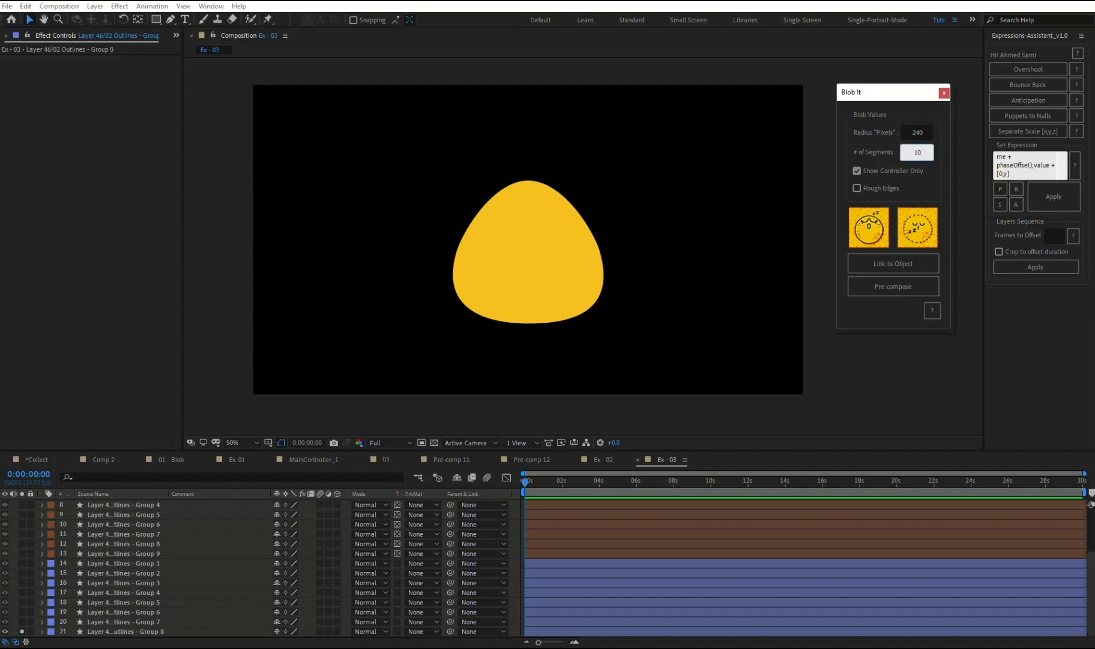
pyautogui.click(858, 171)
pyautogui.click(869, 227)
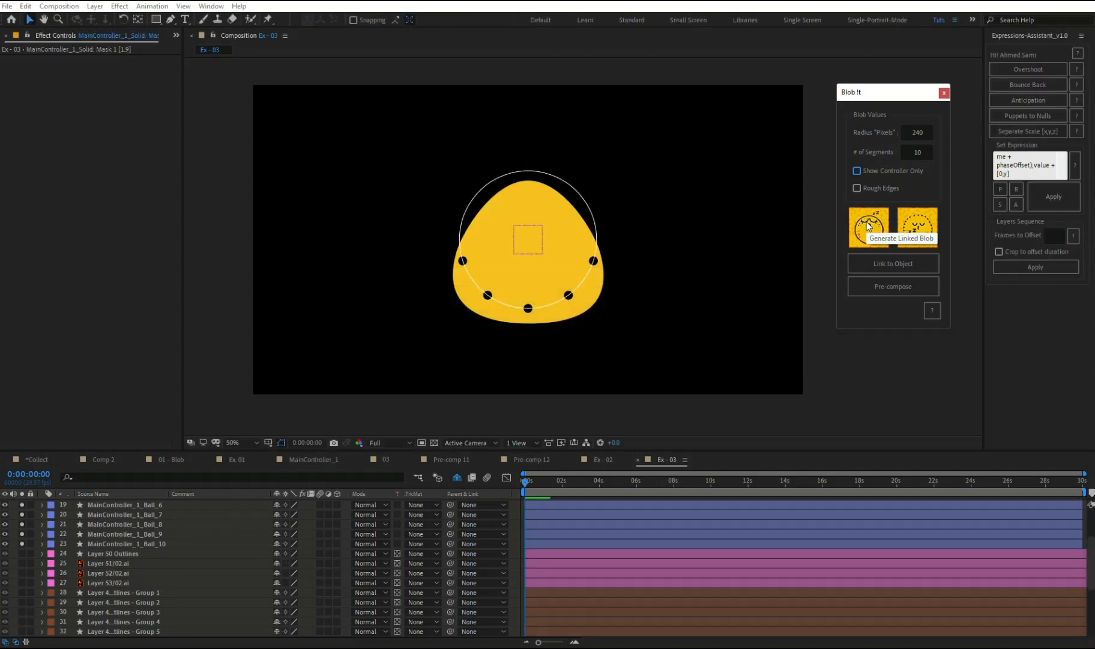
# Step: Move MainController_1 down so the blob circle is centred over the yellow body shape
pyautogui.scroll(2, 521, 246)
pyautogui.click(511, 210)
pyautogui.moveTo(508, 198); pyautogui.dragTo(509, 226)
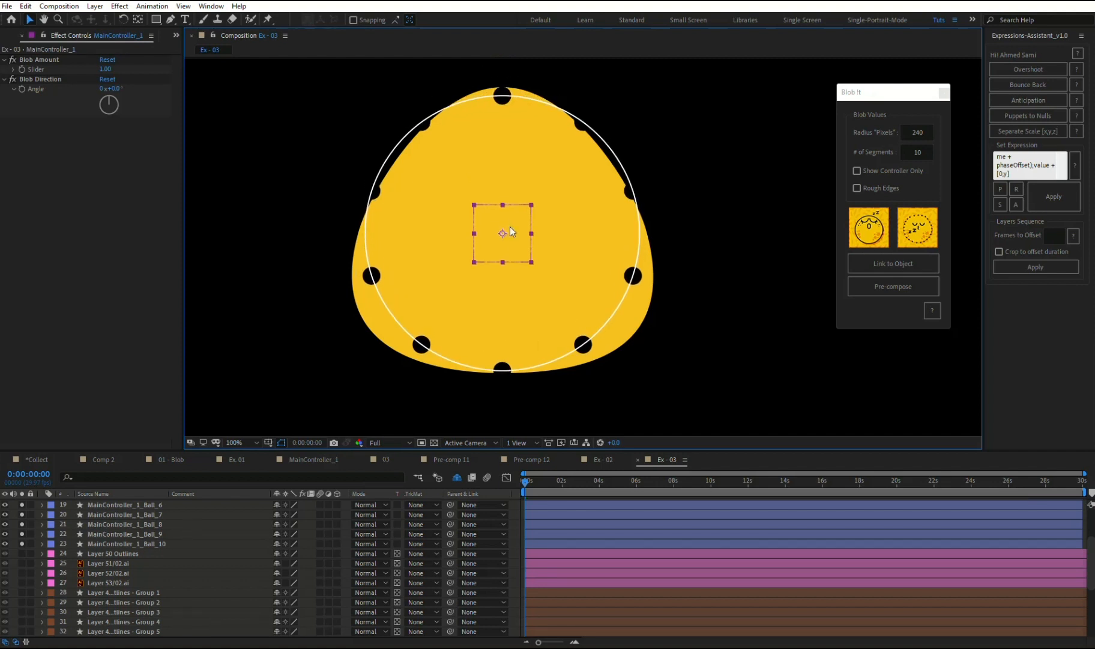
# Step: Lock the yellow body layer, Outlines - Group 8
pyautogui.scroll(-4, 561, 575)
pyautogui.click(123, 632)
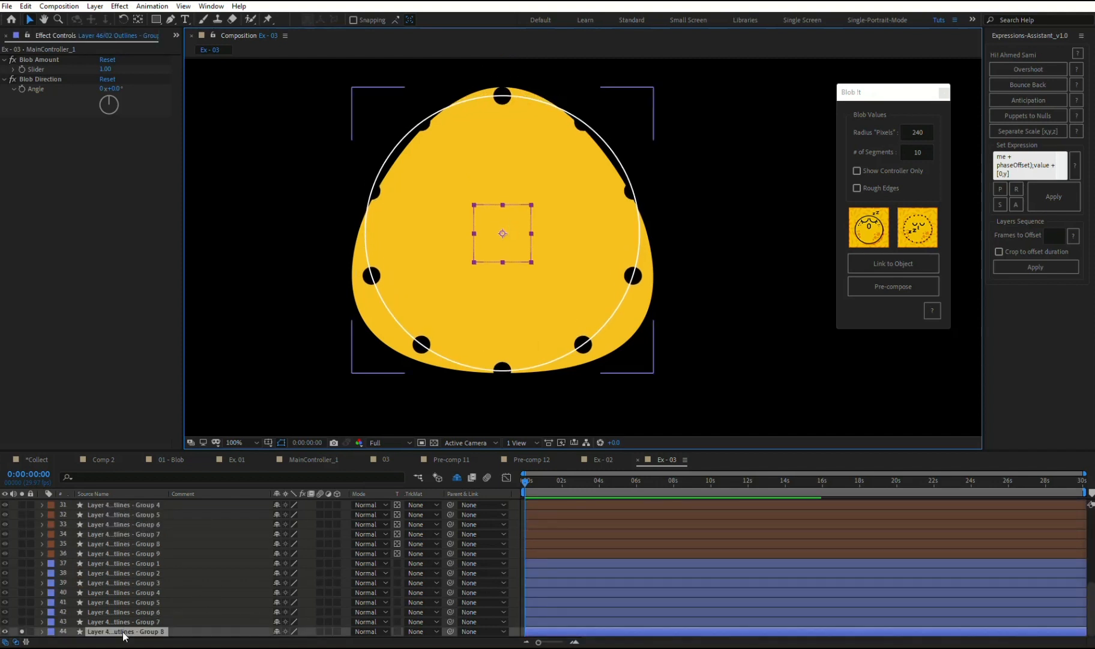
pyautogui.click(30, 631)
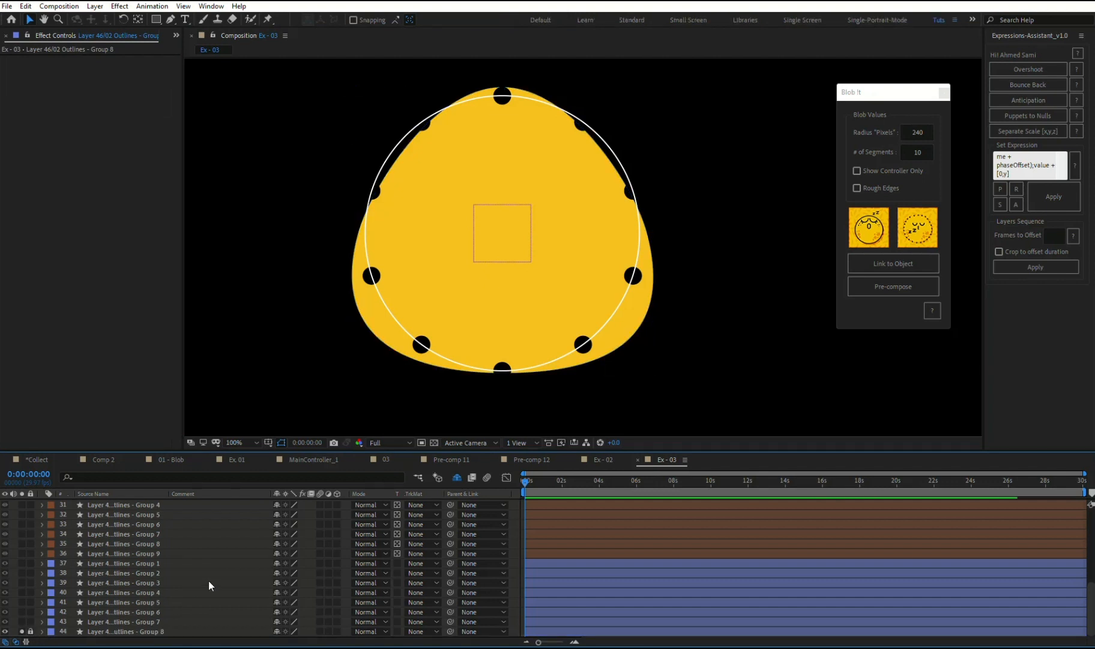
# Step: Give the MainController_1 Solid Shapes outline a black (000000) 2 px stroke and lock that layer
pyautogui.scroll(6, 210, 579)
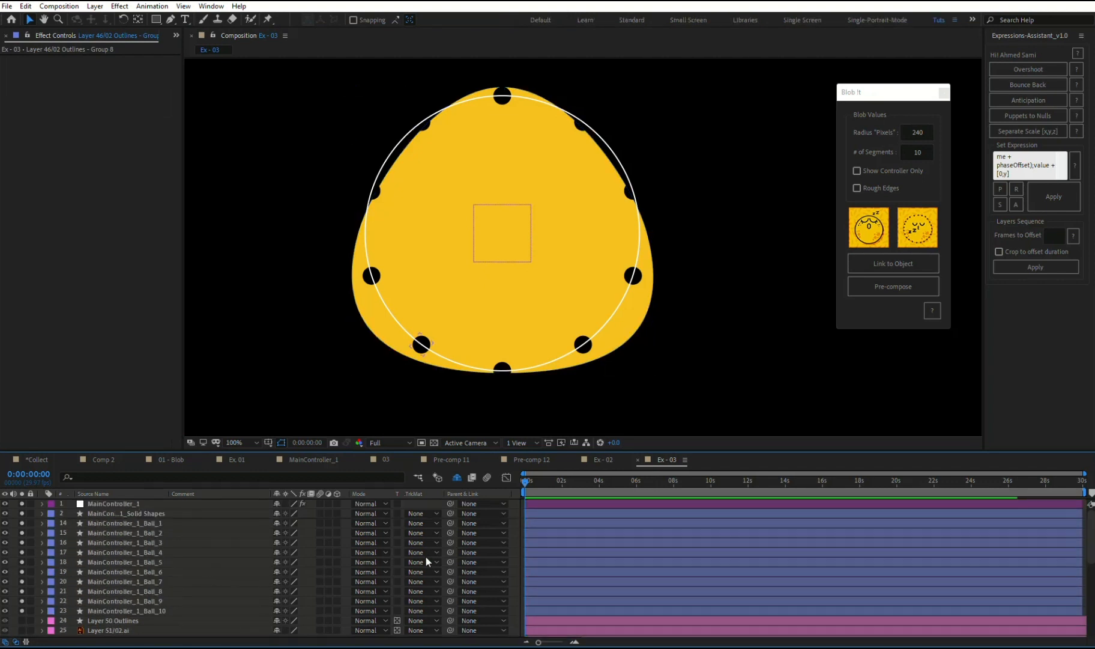
pyautogui.click(574, 257)
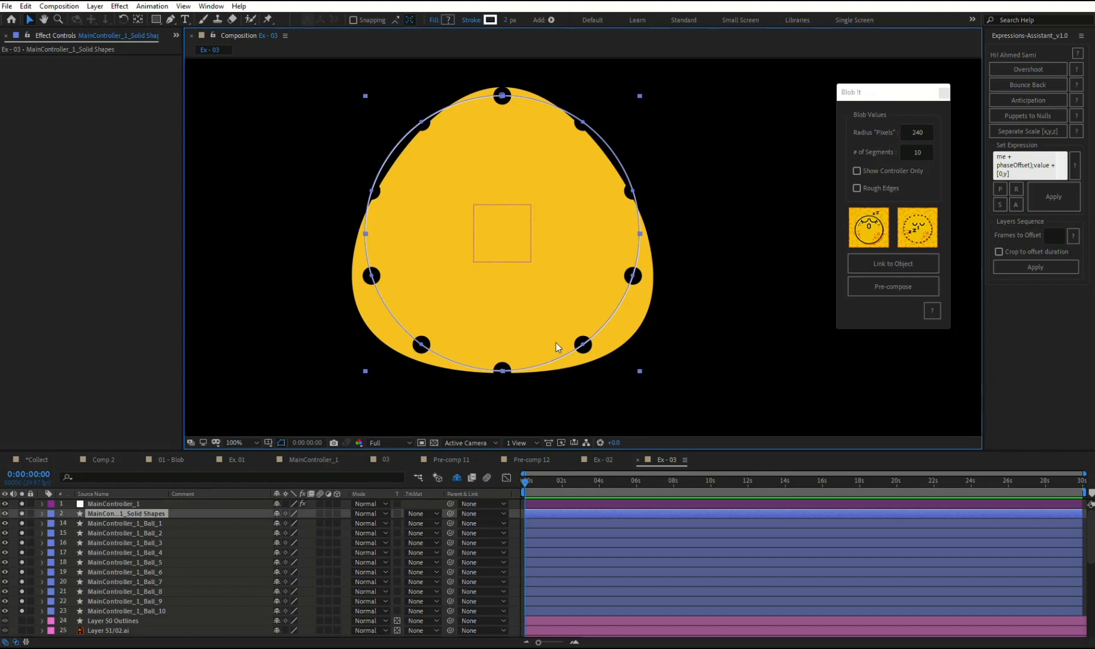
pyautogui.click(490, 19)
pyautogui.click(719, 475)
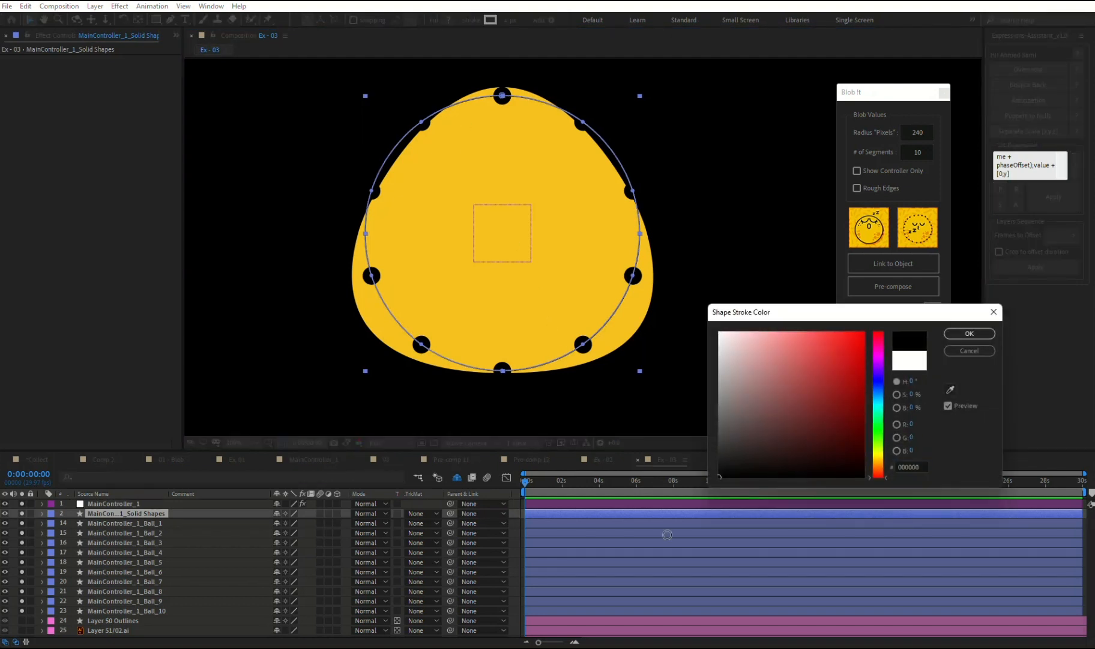
pyautogui.click(961, 334)
pyautogui.click(507, 20)
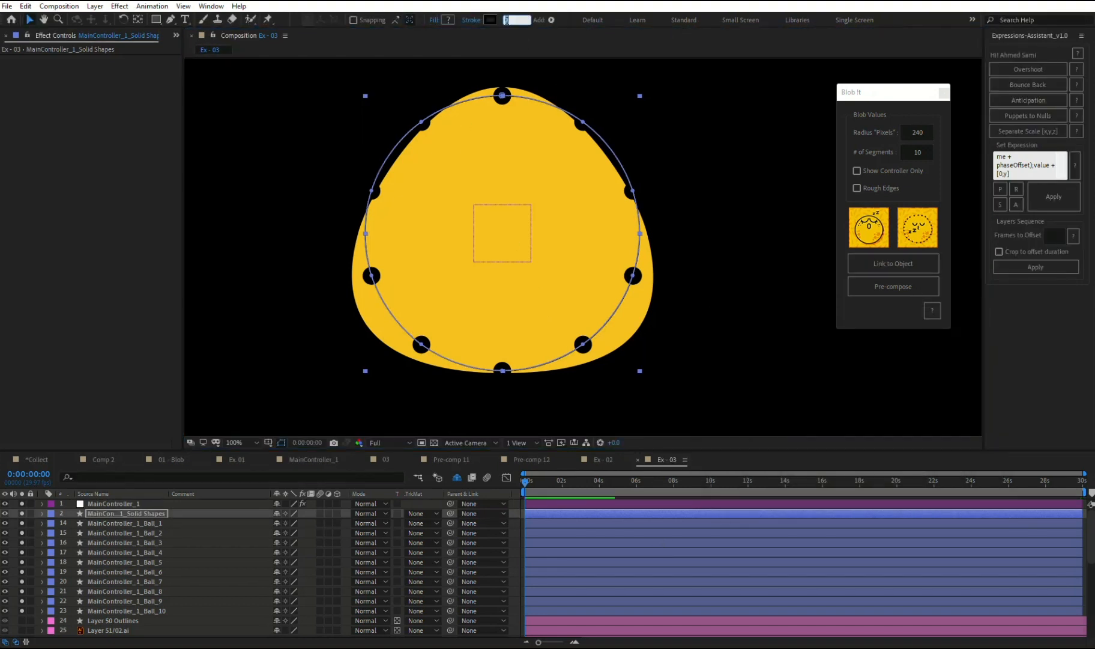
pyautogui.write('2')
pyautogui.press('Return')
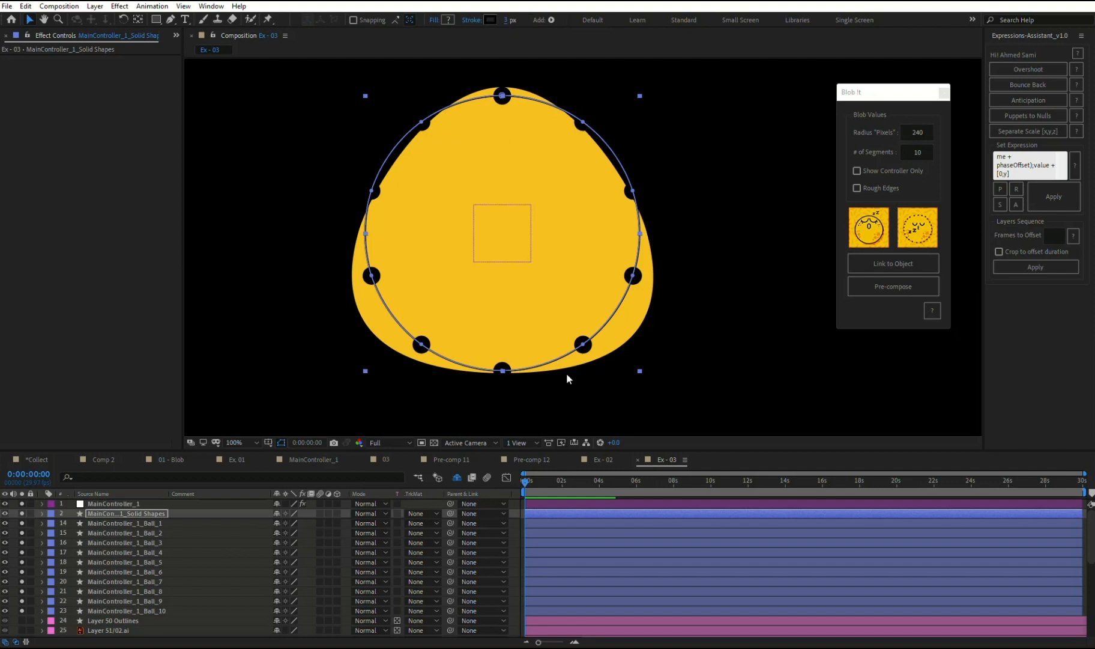
pyautogui.click(30, 513)
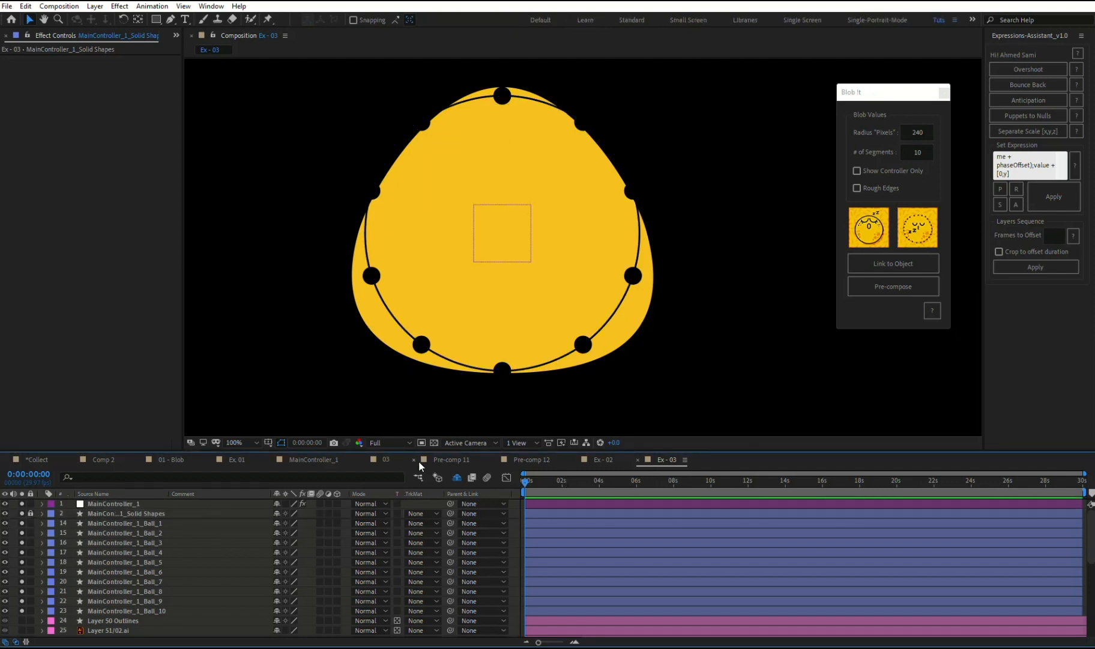
# Step: Turn on the transparency grid and move the bottom ball, MainController_1_Ball_6, down to the body's lower edge
pyautogui.click(433, 443)
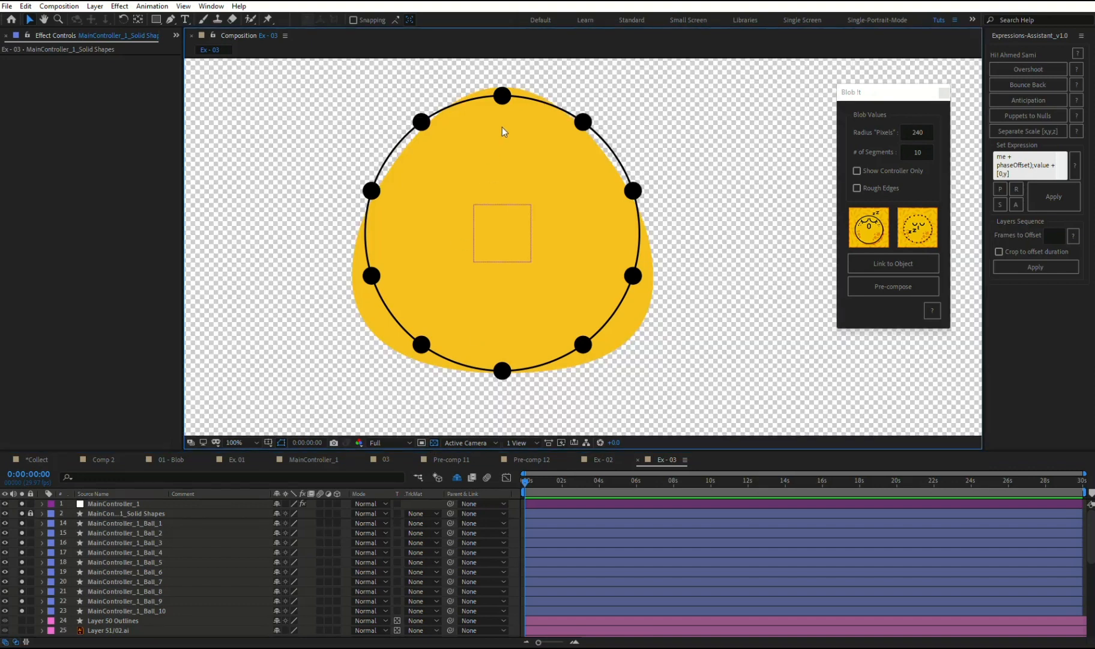
pyautogui.scroll(1, 502, 126)
pyautogui.moveTo(530, 98); pyautogui.dragTo(589, 57)
pyautogui.scroll(-1, 555, 255)
pyautogui.moveTo(500, 333); pyautogui.dragTo(496, 247)
pyautogui.scroll(1, 542, 258)
pyautogui.click(495, 247)
pyautogui.hotkey('shift', 'Down')
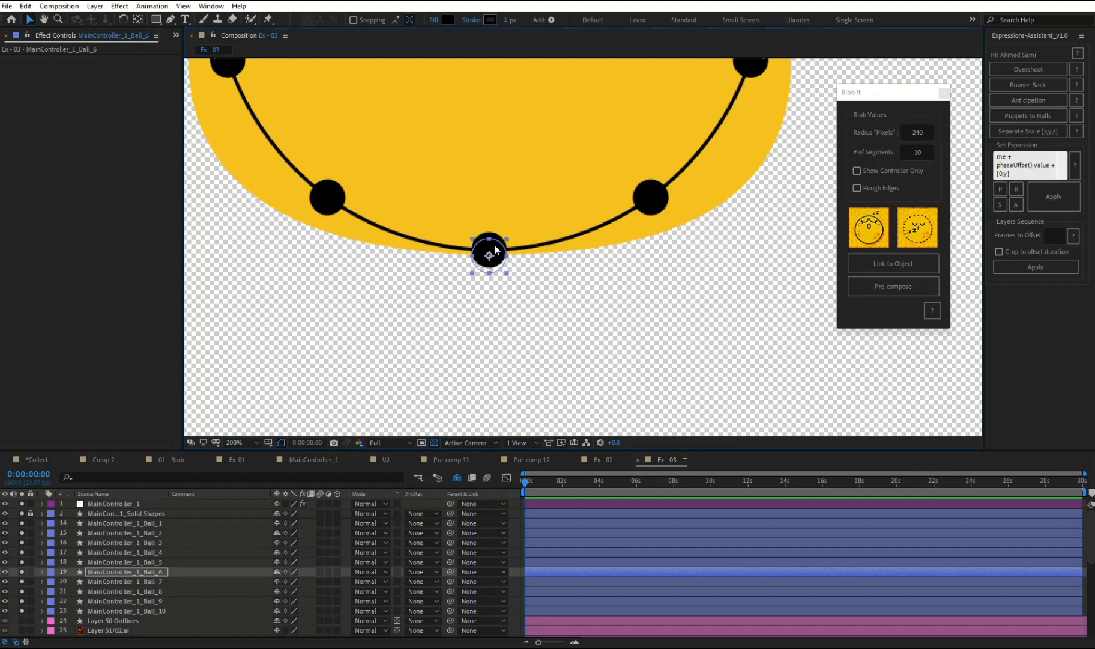
# Step: Move the lower balls, Ball_4, Ball_5, Ball_7 and Ball_8, outward onto the edge of the yellow body
pyautogui.moveTo(602, 223); pyautogui.dragTo(519, 287)
pyautogui.moveTo(572, 262); pyautogui.dragTo(642, 268)
pyautogui.moveTo(388, 258); pyautogui.dragTo(520, 248)
pyautogui.moveTo(384, 253); pyautogui.dragTo(317, 257)
pyautogui.moveTo(659, 224); pyautogui.dragTo(424, 265)
pyautogui.moveTo(574, 155); pyautogui.dragTo(607, 175)
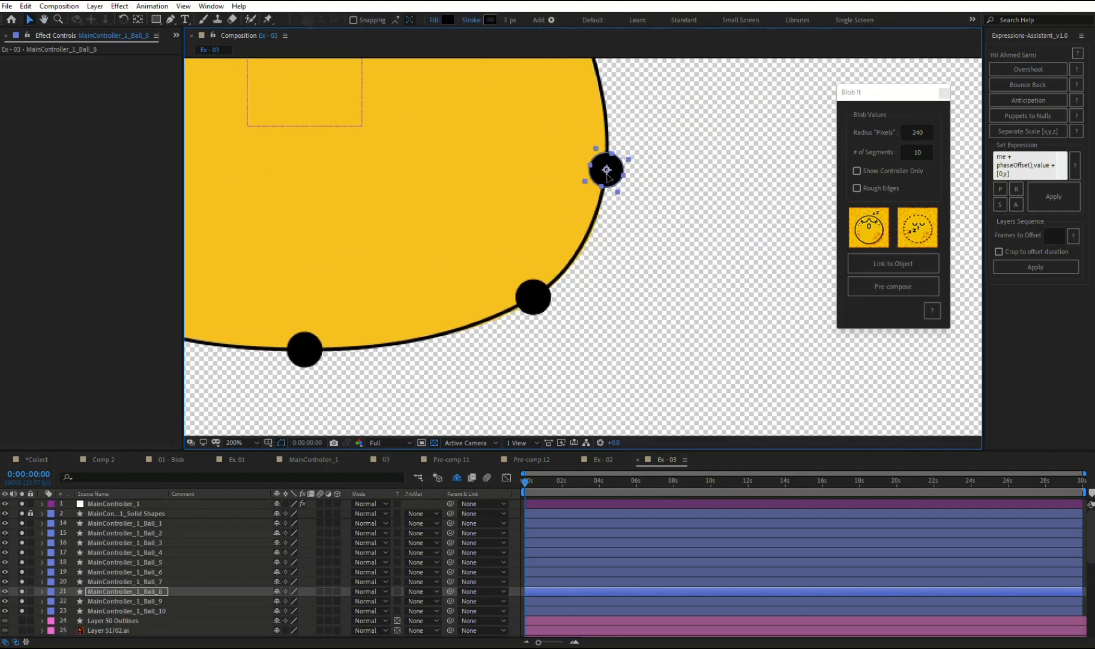
pyautogui.moveTo(445, 179); pyautogui.dragTo(735, 220)
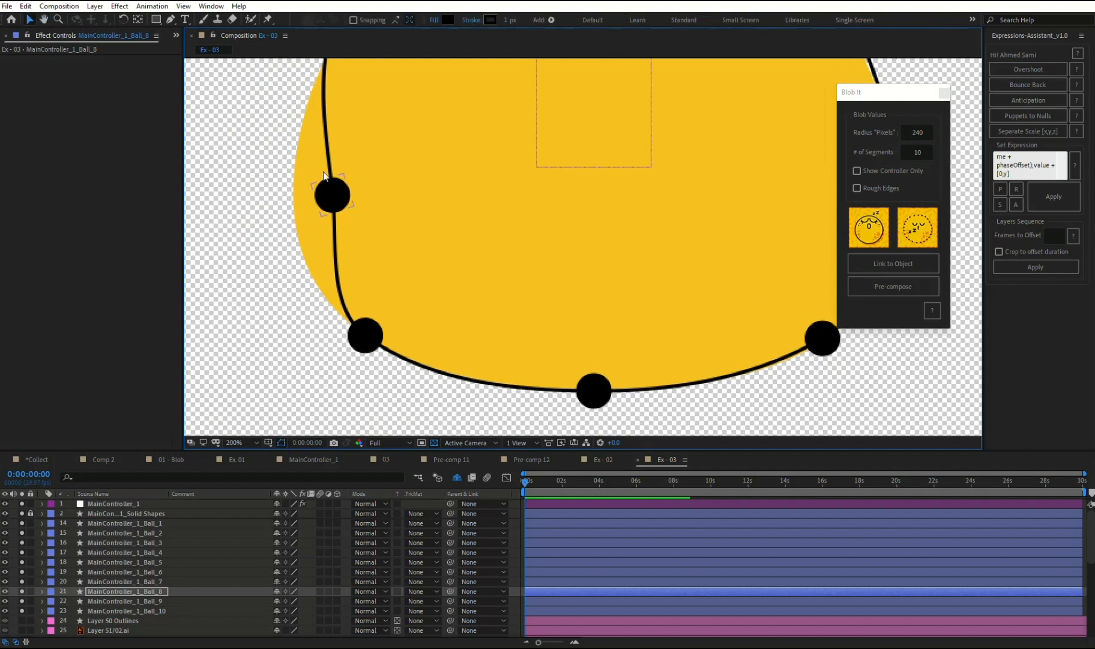
pyautogui.click(322, 193)
pyautogui.moveTo(317, 188); pyautogui.dragTo(301, 222)
# Step: Move the top ball and the upper side balls onto the body's edge so the blob outline matches its curve
pyautogui.scroll(5, 430, 240)
pyautogui.moveTo(511, 159); pyautogui.dragTo(445, 264)
pyautogui.moveTo(488, 137); pyautogui.dragTo(487, 122)
pyautogui.moveTo(648, 184); pyautogui.dragTo(621, 173)
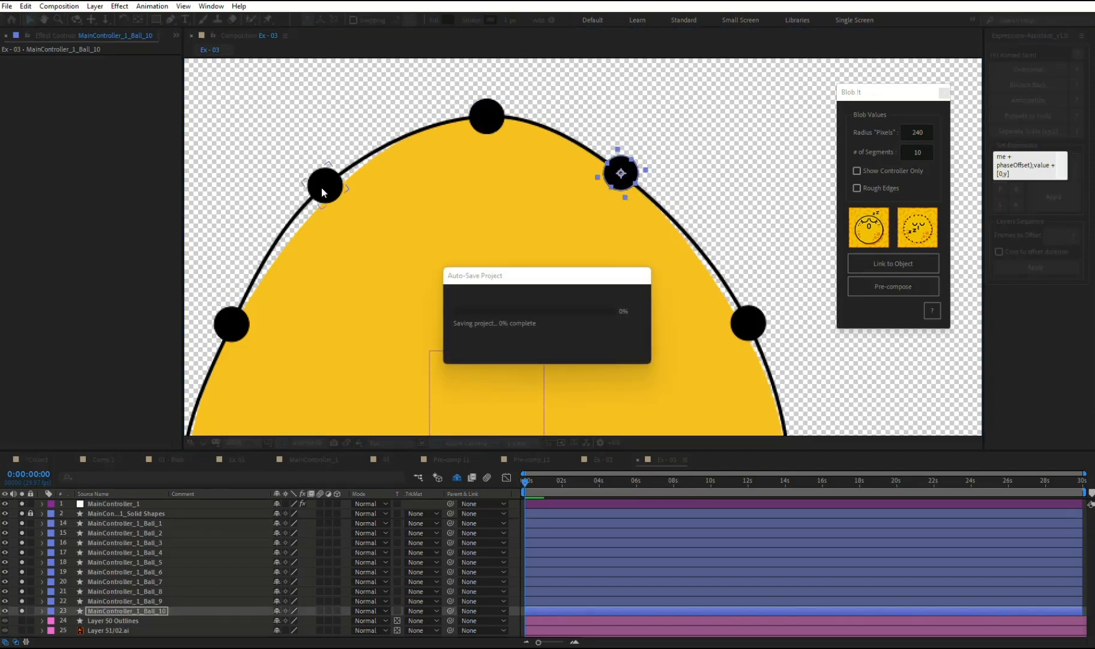
pyautogui.moveTo(322, 183); pyautogui.dragTo(341, 186)
pyautogui.moveTo(705, 310); pyautogui.dragTo(723, 188)
pyautogui.click(636, 274)
pyautogui.scroll(-1, 546, 236)
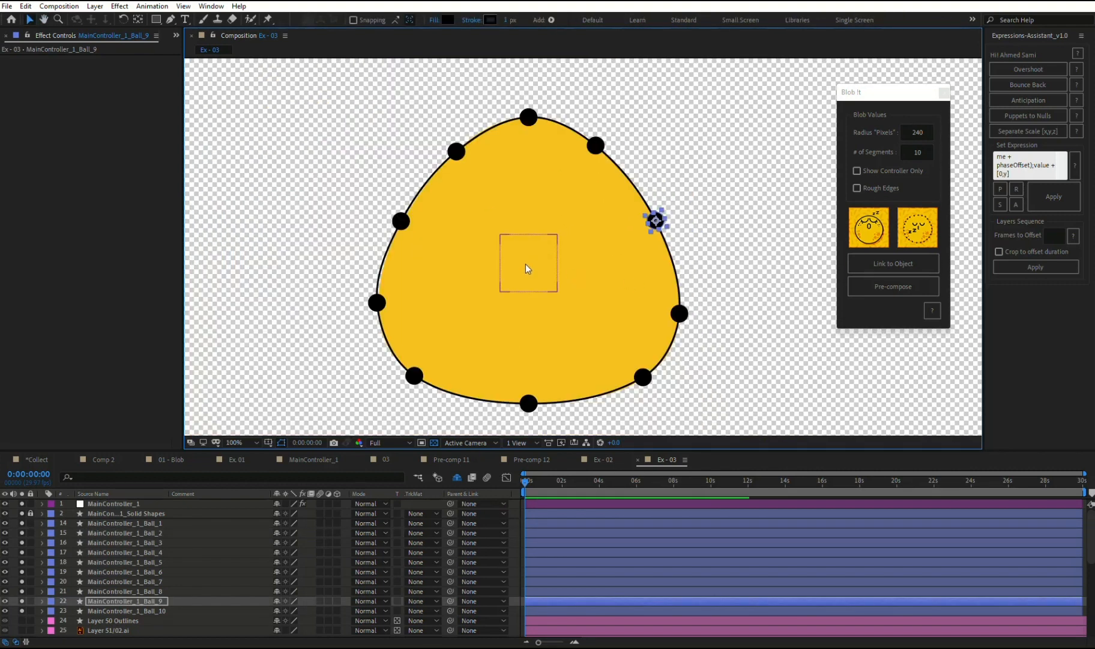
pyautogui.scroll(-2, 568, 256)
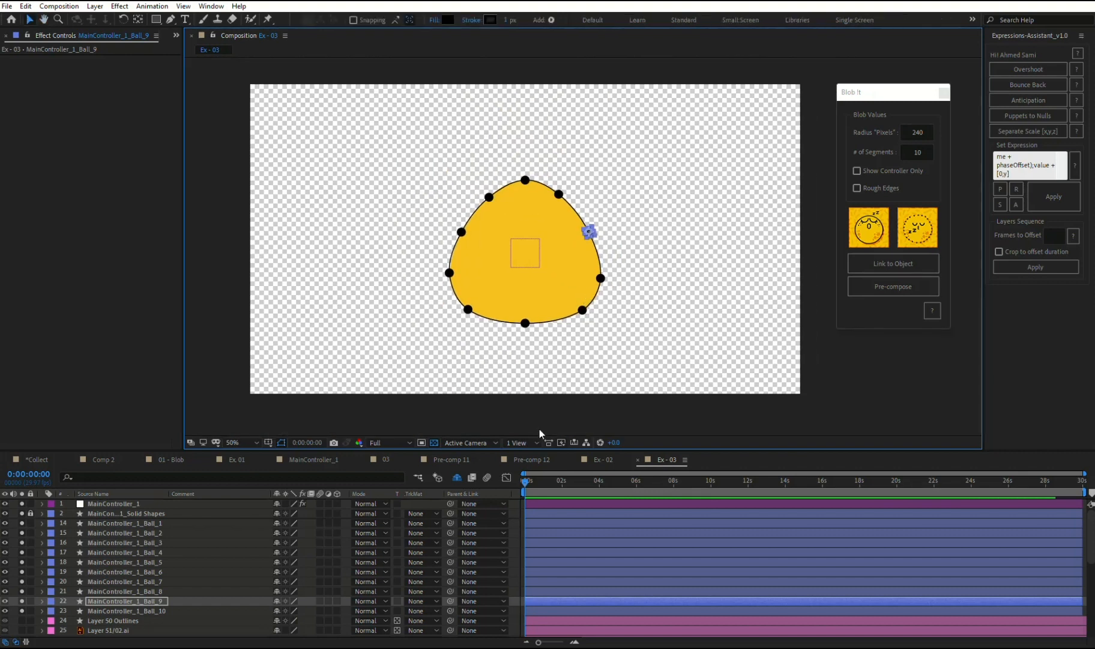
# Step: Hide MainController_1_Ball_1 through Ball_10 and make them shy so they leave the layer list
pyautogui.click(139, 611)
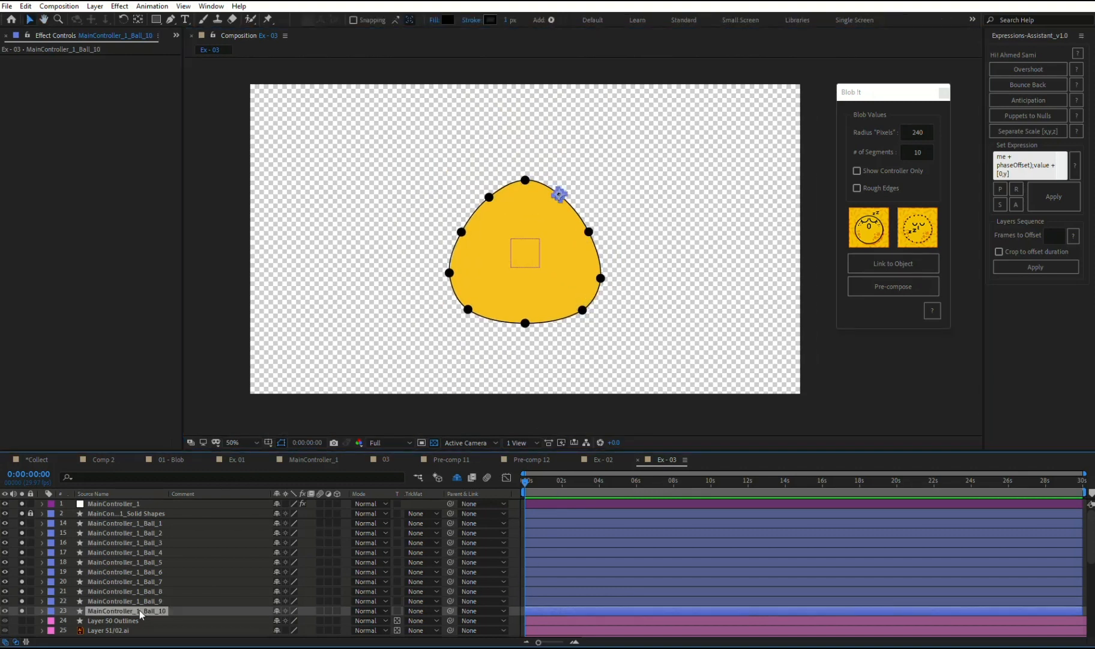
pyautogui.keyDown('shift'); pyautogui.click(123, 523); pyautogui.keyUp('shift')
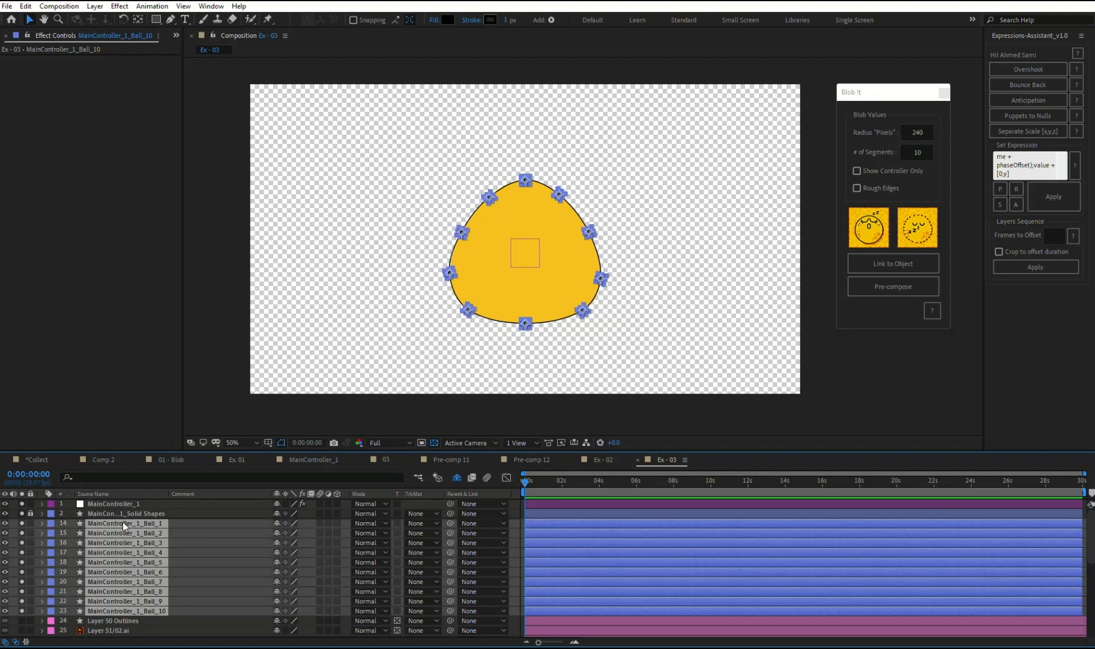
pyautogui.click(4, 523)
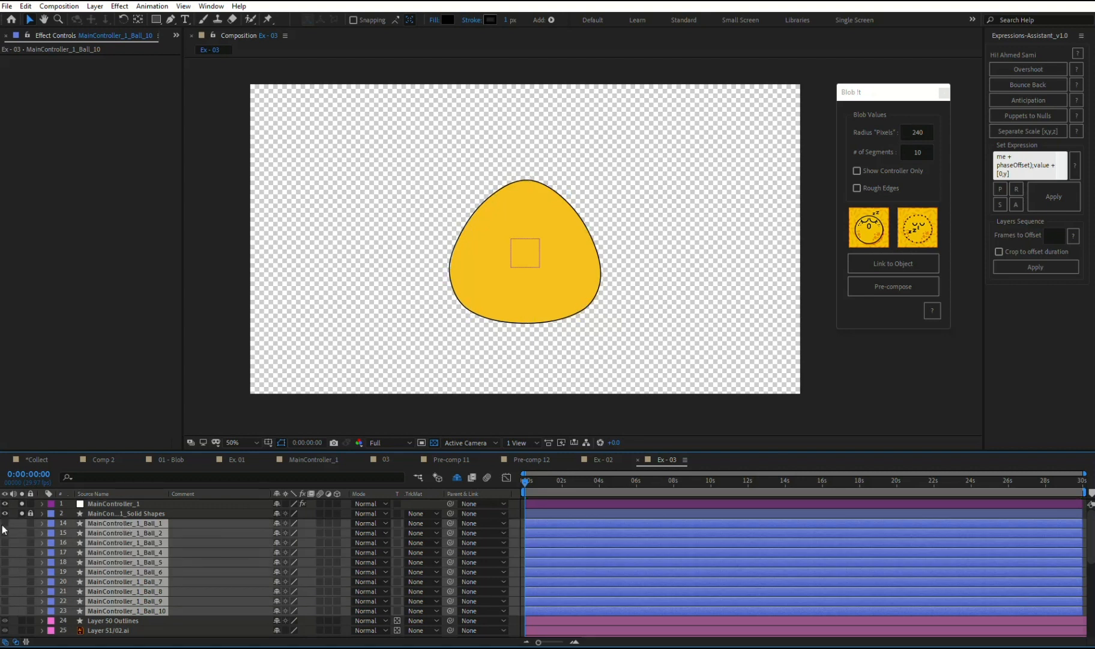
pyautogui.click(277, 524)
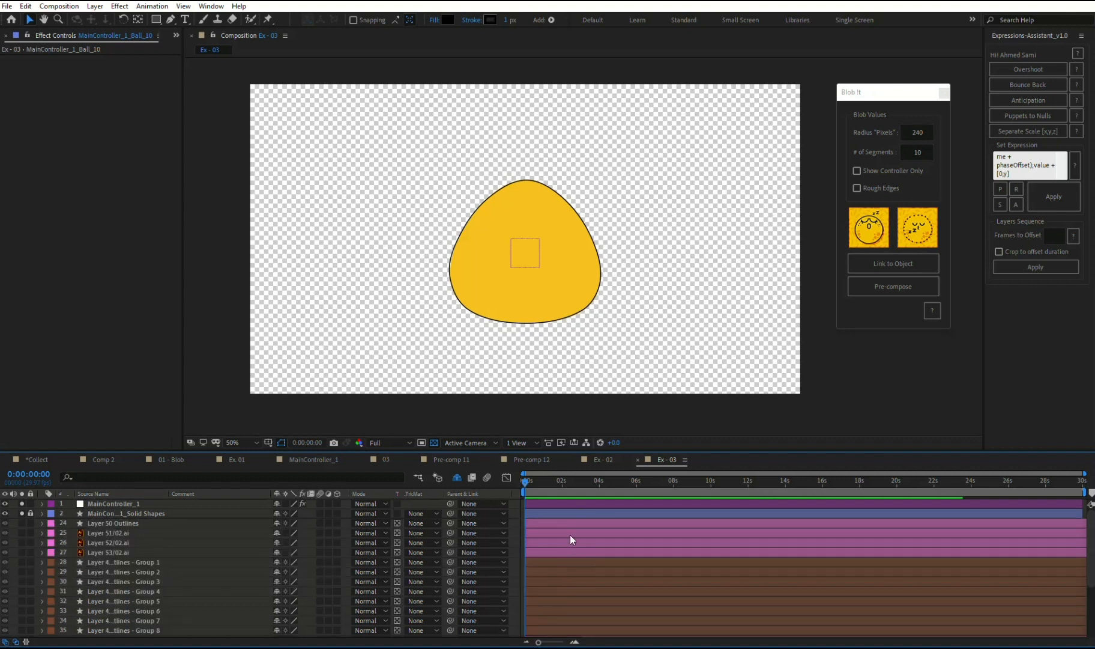
# Step: Unlock MainController_1's Solid Shapes layer and move it together with MainController_1 directly above the locked original body layer, Group 8
pyautogui.click(30, 513)
pyautogui.click(92, 514)
pyautogui.keyDown('shift'); pyautogui.click(108, 504); pyautogui.keyUp('shift')
pyautogui.moveTo(102, 514); pyautogui.dragTo(127, 636)
pyautogui.click(846, 401)
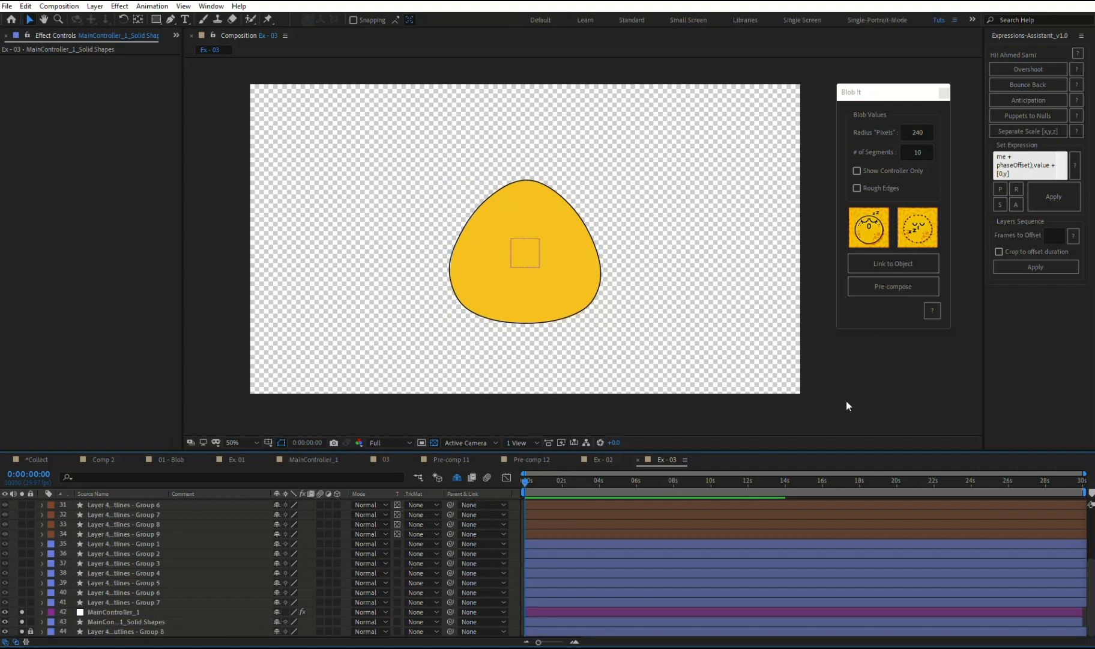
# Step: Sample the body's yellow in a new solid's settings, copy the hex value F7C01F, and cancel without creating the solid
pyautogui.hotkey('ctrl', 'y')
pyautogui.click(982, 434)
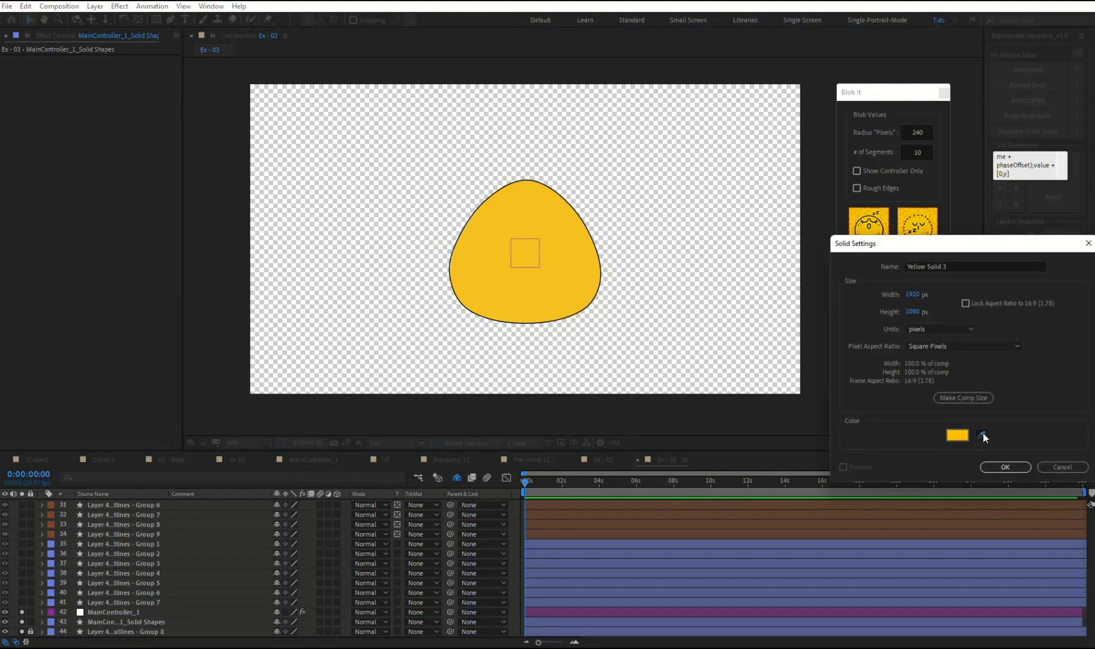
pyautogui.click(550, 267)
pyautogui.click(956, 435)
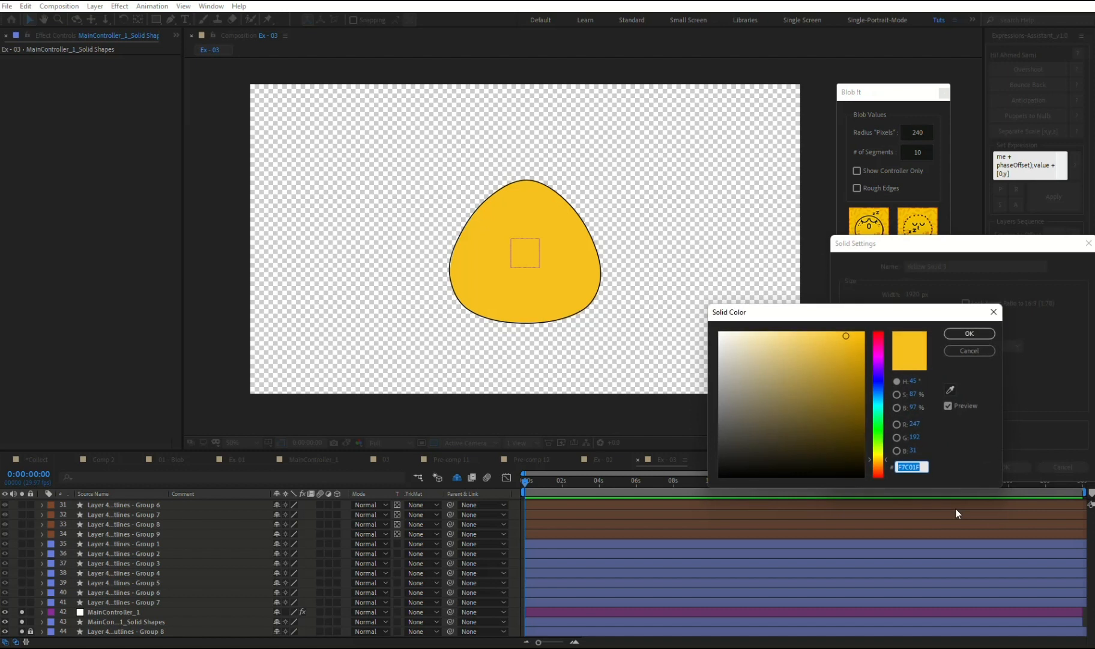
pyautogui.click(970, 351)
pyautogui.click(1060, 467)
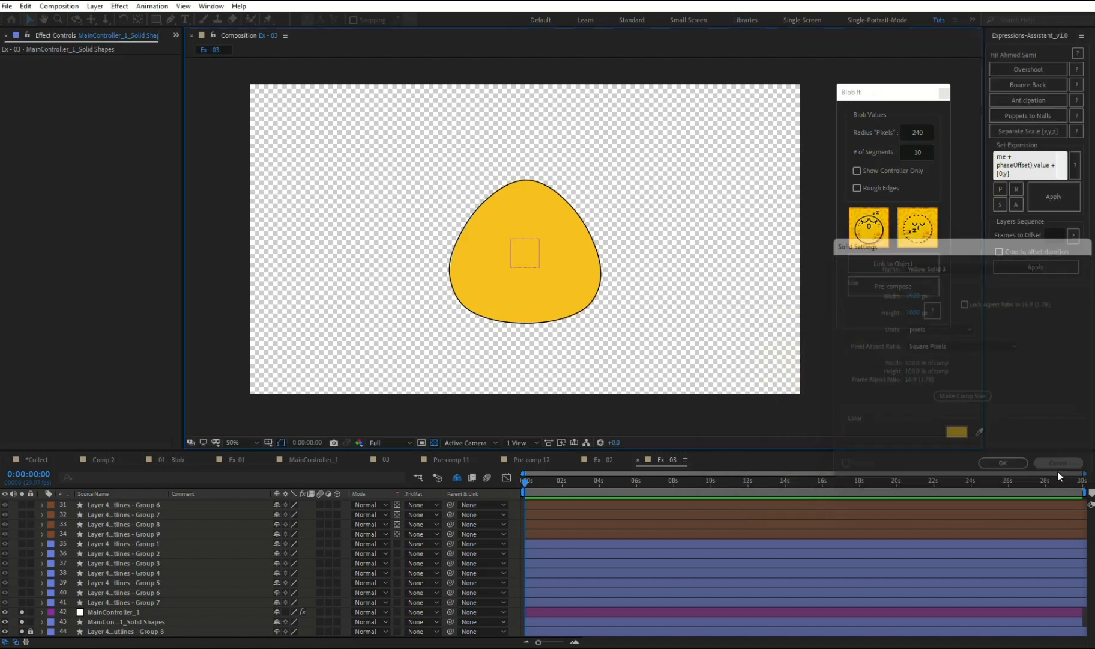
# Step: Add a fill to MainController_1's Solid Shapes layer and set its colour to the copied yellow, F7C01F
pyautogui.click(105, 622)
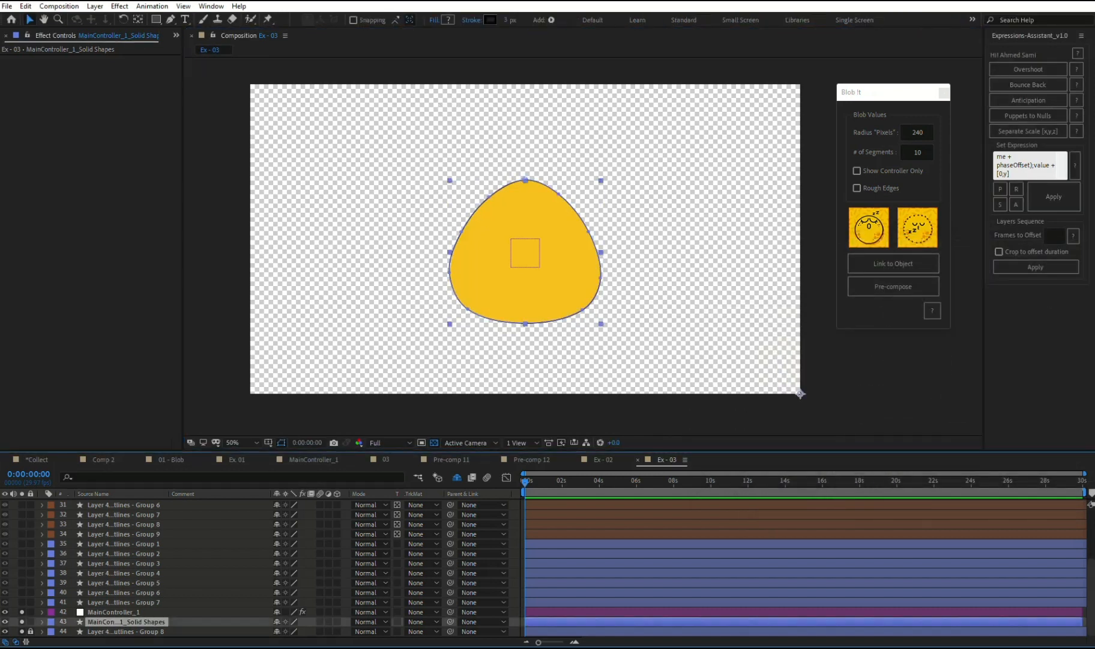
pyautogui.click(551, 20)
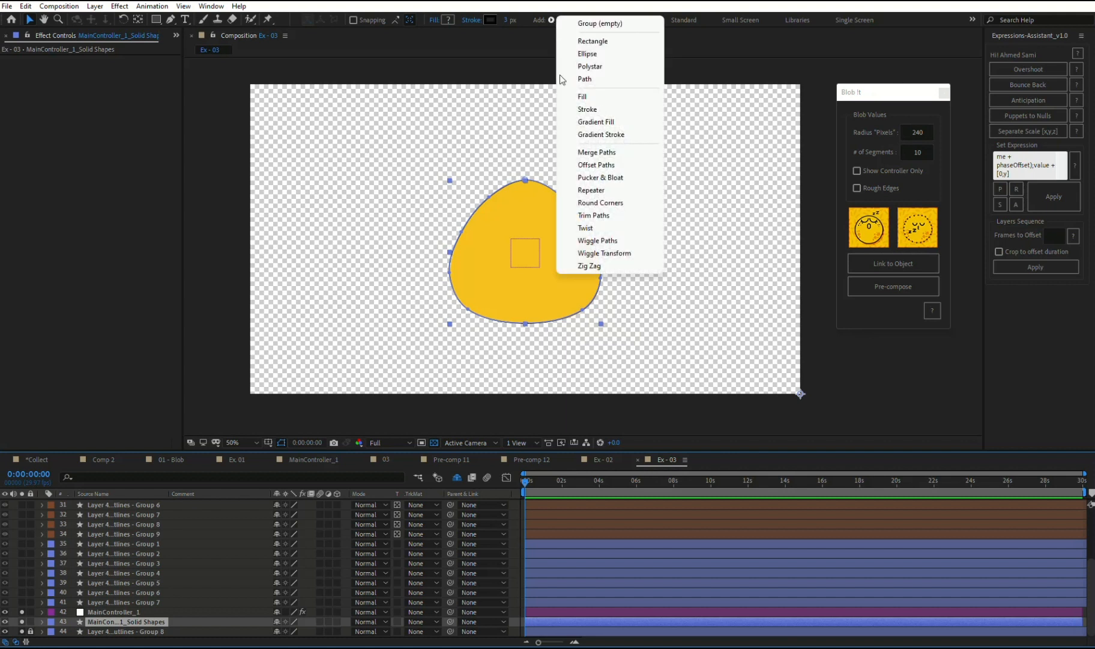
pyautogui.click(588, 97)
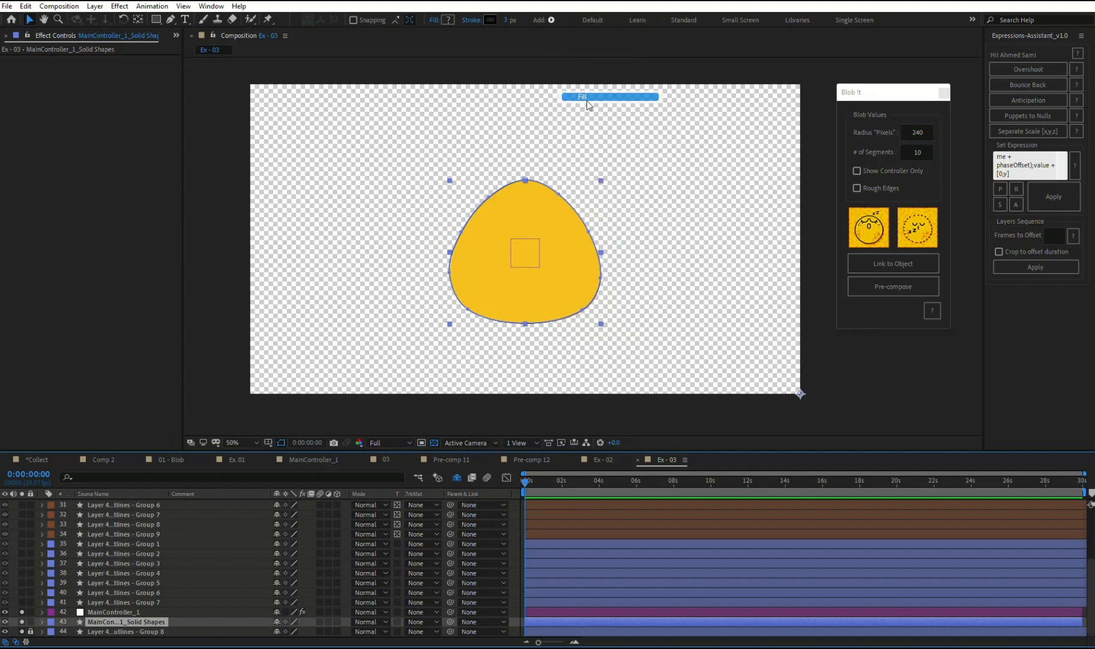
pyautogui.click(448, 20)
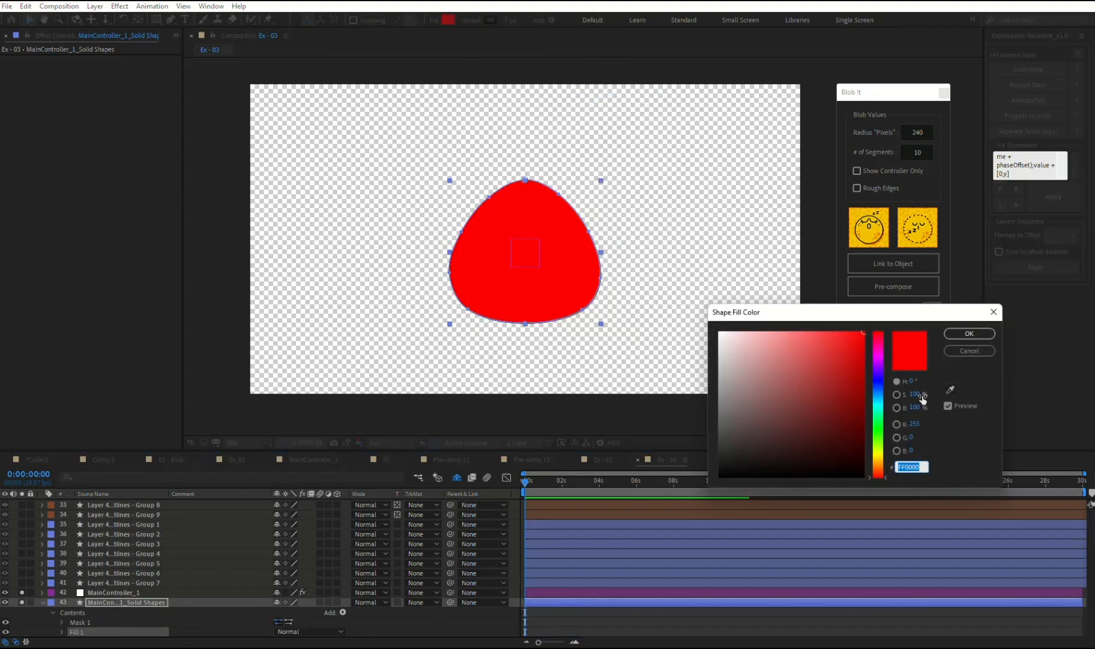
pyautogui.hotkey('ctrl', 'v')
pyautogui.click(955, 334)
# Step: Set the stroke of the Solid Shapes layer to None
pyautogui.click(472, 21)
pyautogui.click(461, 247)
pyautogui.click(501, 313)
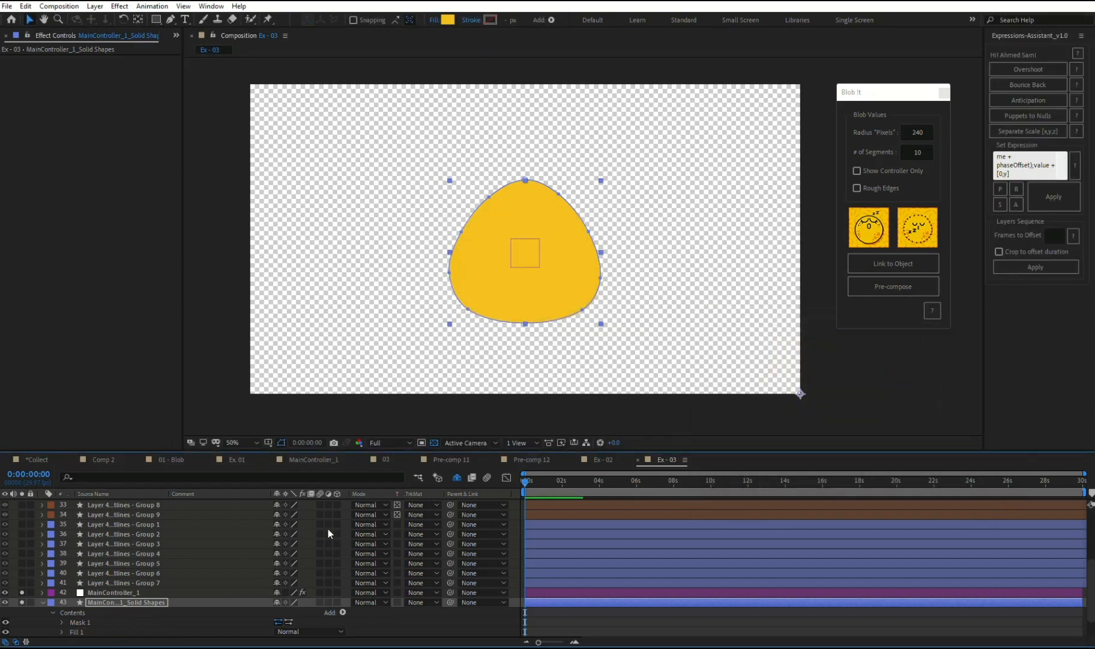
# Step: Hide the original Group 8 body layer, collapse the Solid Shapes properties, and unsolo MainController_1 and its Solid Shapes layer
pyautogui.scroll(-1, 27, 622)
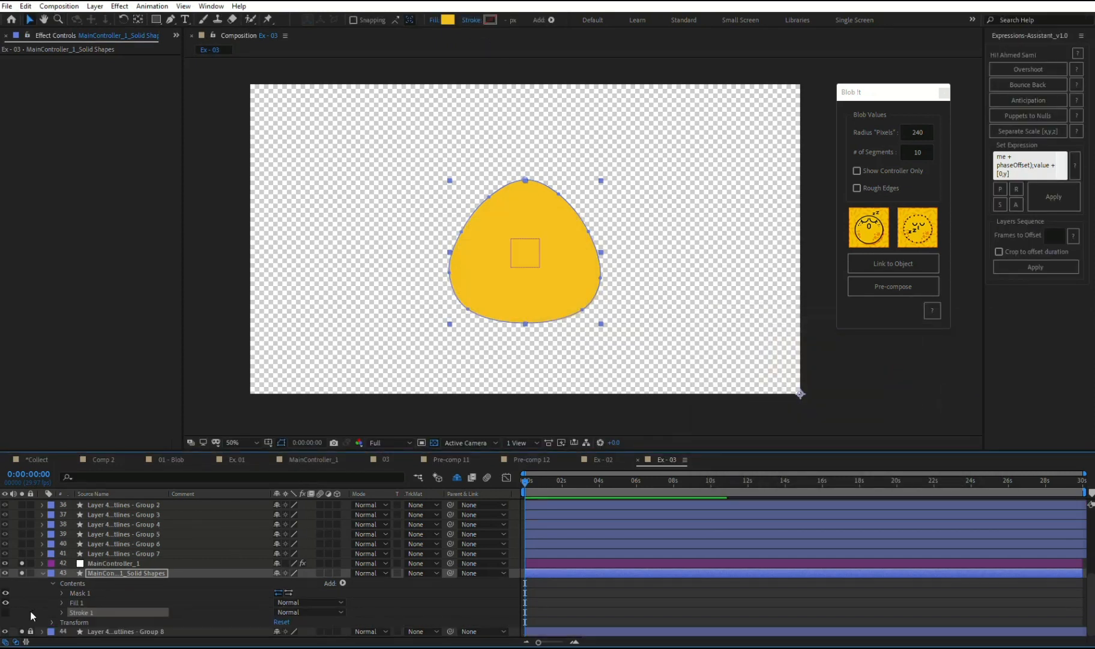
pyautogui.click(7, 637)
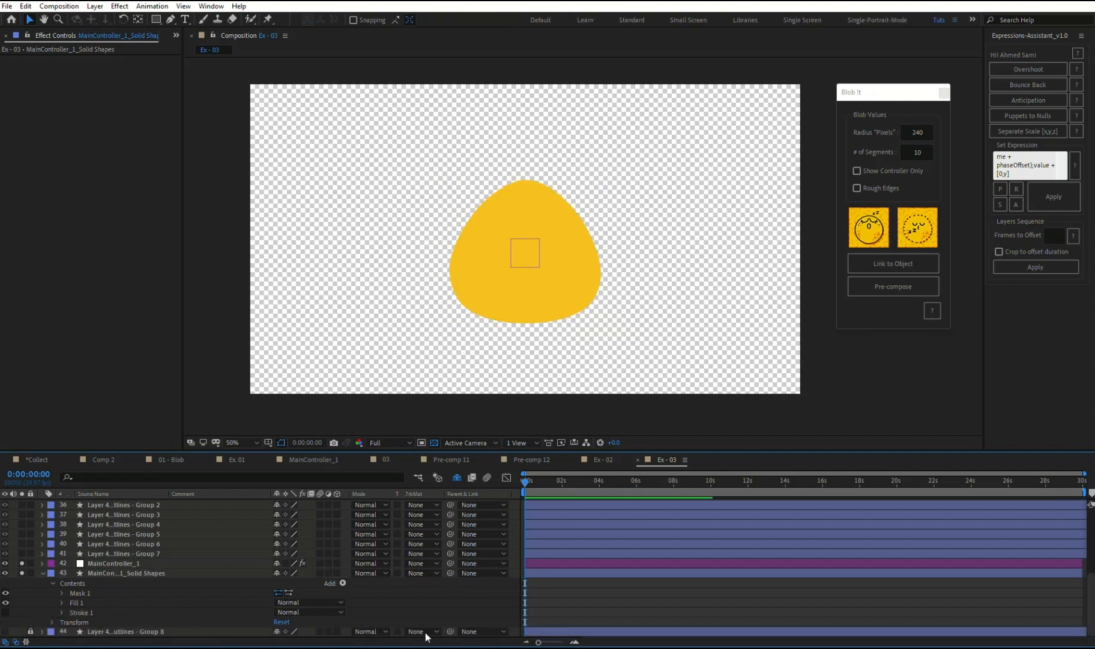
pyautogui.click(592, 574)
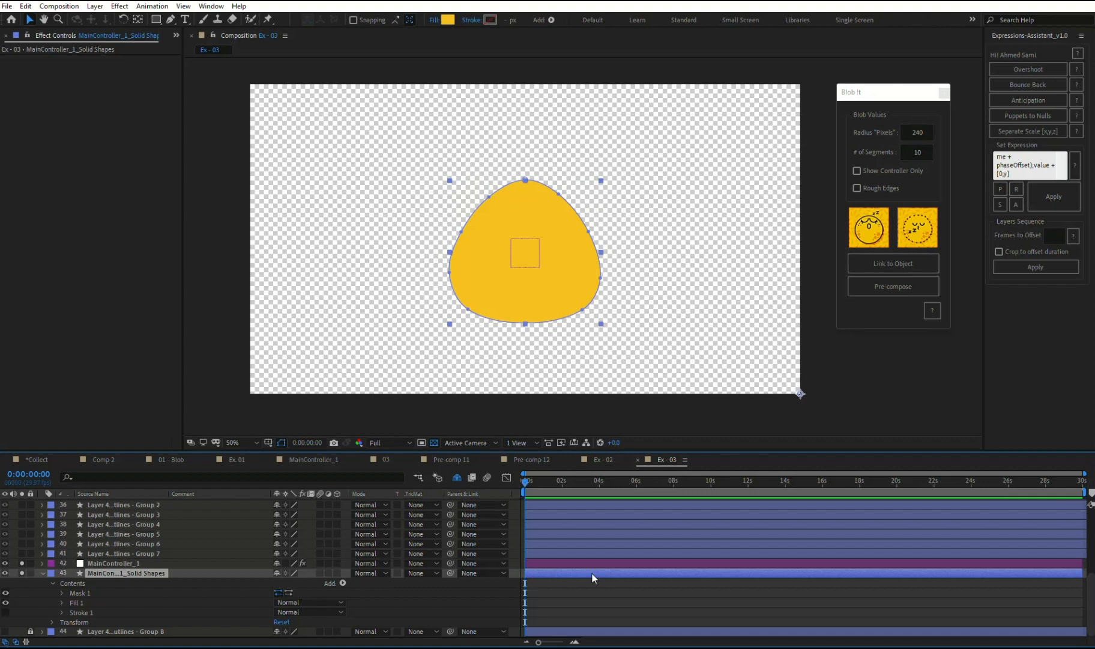
pyautogui.press('u')
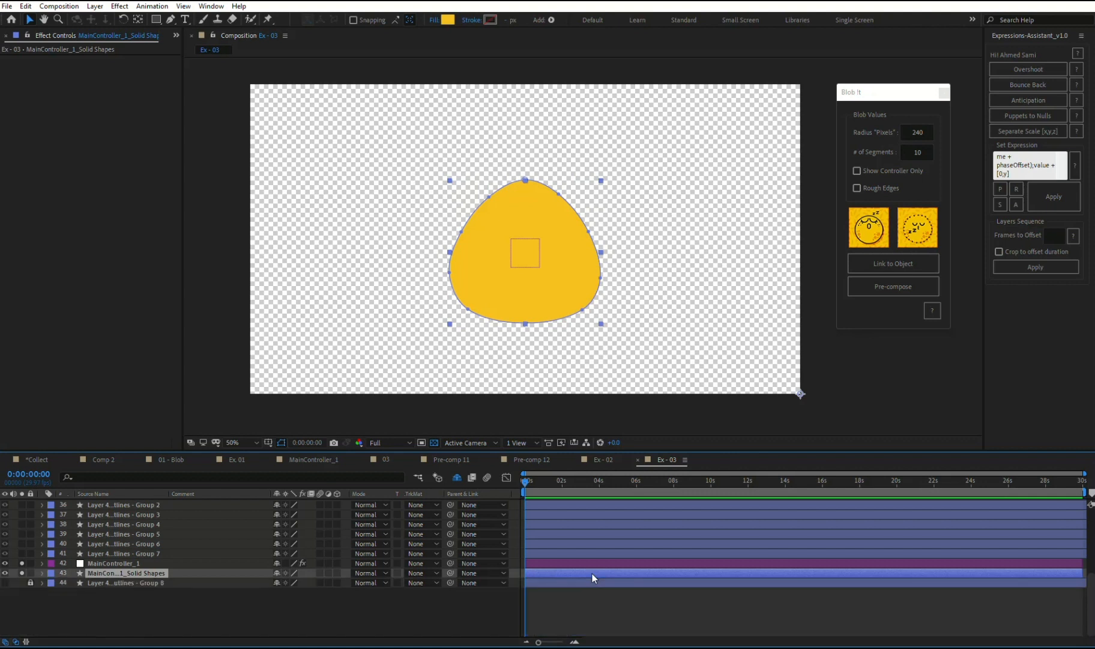
pyautogui.click(21, 564)
pyautogui.click(21, 572)
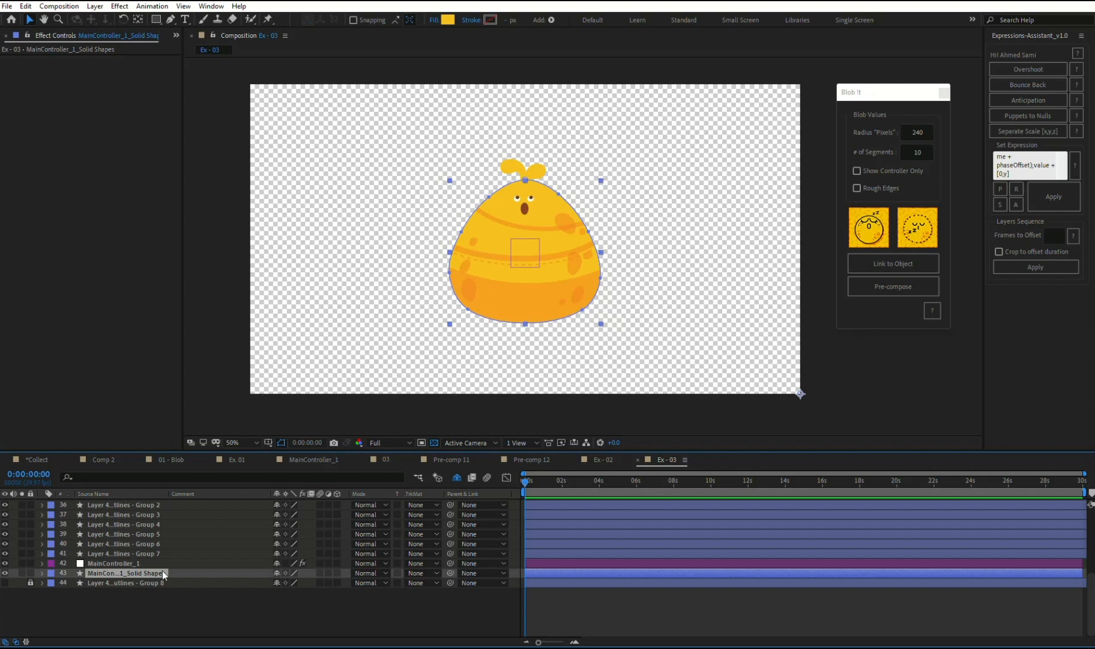
# Step: Link all character detail layers, from Layer 50 Outlines down to Layer 46 Outlines - Group 7, to MainController_1 with Link to Object
pyautogui.click(127, 553)
pyautogui.scroll(2, 152, 566)
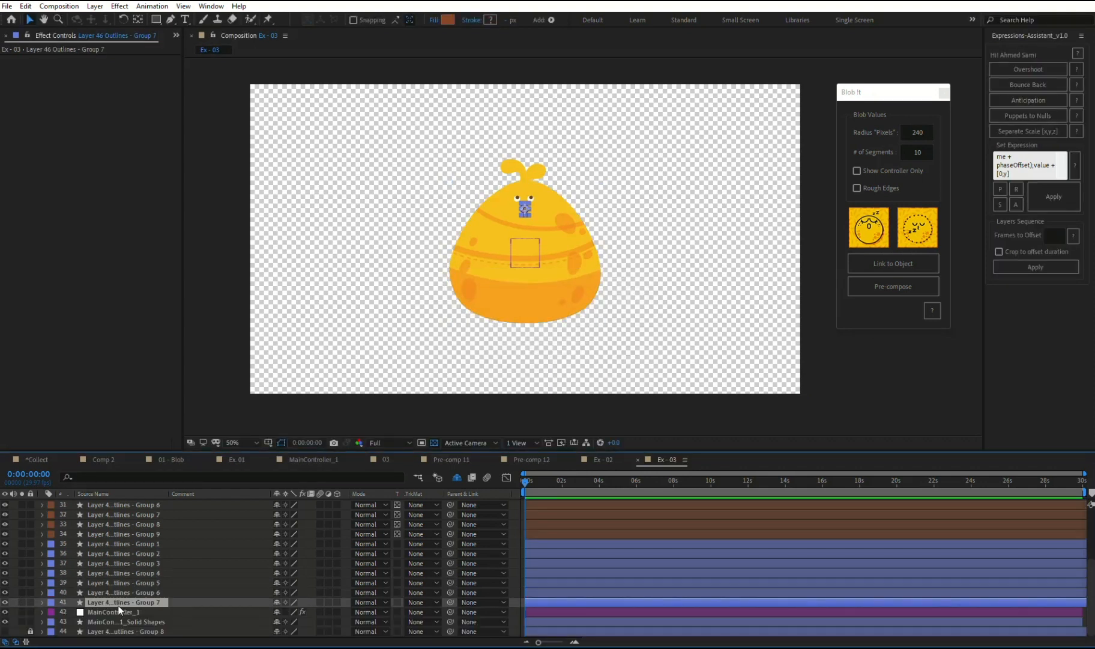
pyautogui.scroll(3, 139, 600)
pyautogui.keyDown('shift'); pyautogui.click(115, 503); pyautogui.keyUp('shift')
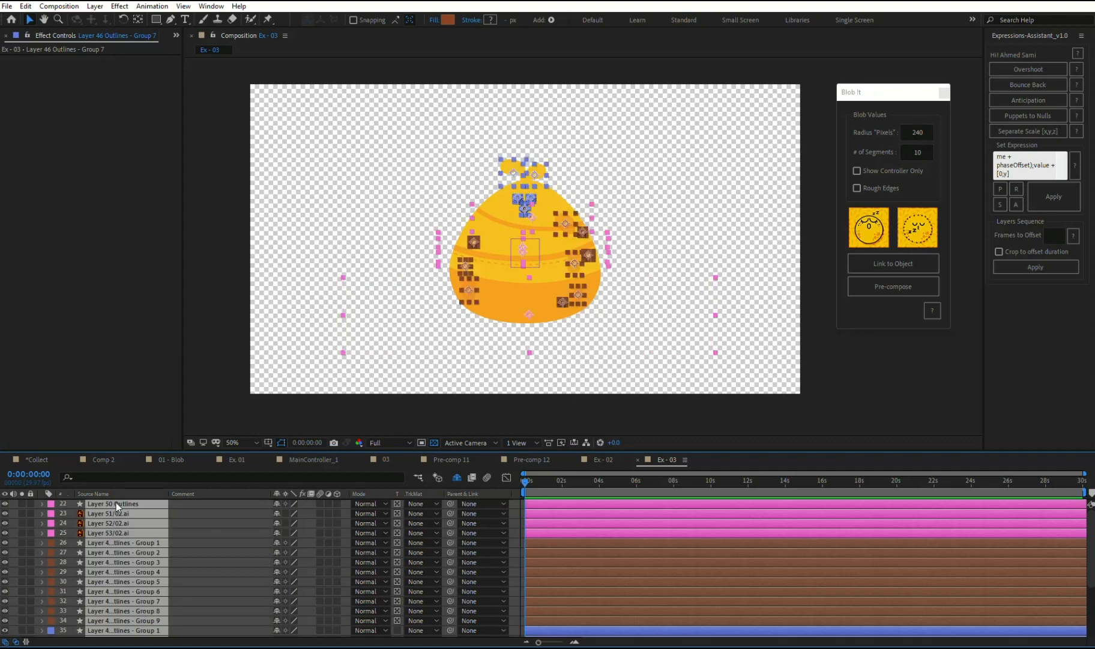
pyautogui.moveTo(527, 308); pyautogui.dragTo(489, 288)
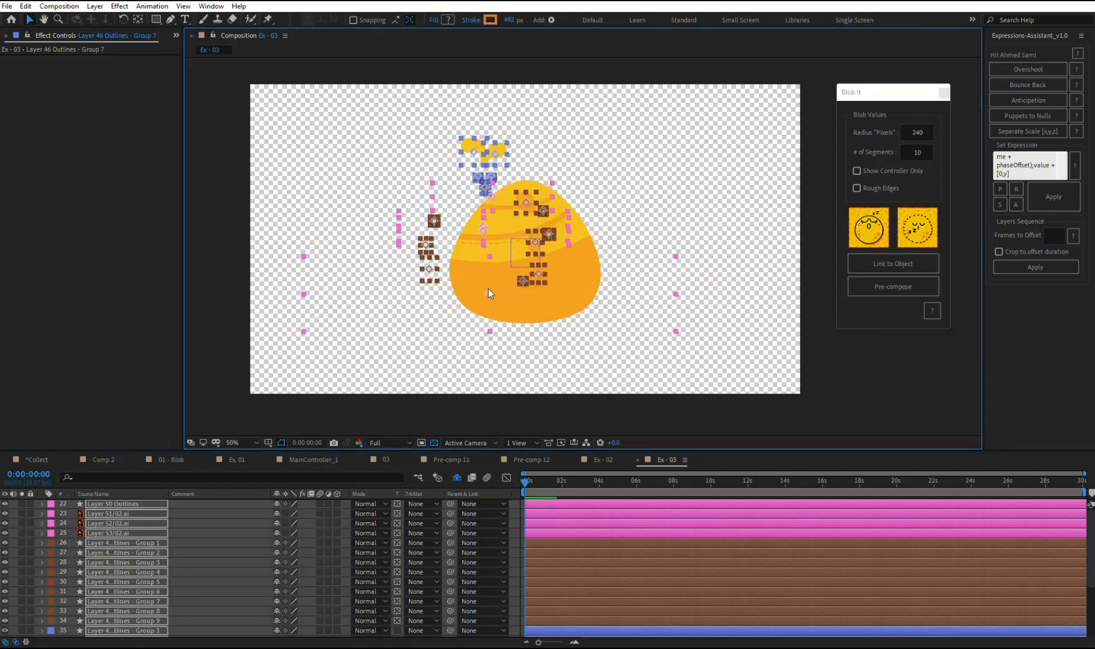
pyautogui.scroll(-3, 591, 533)
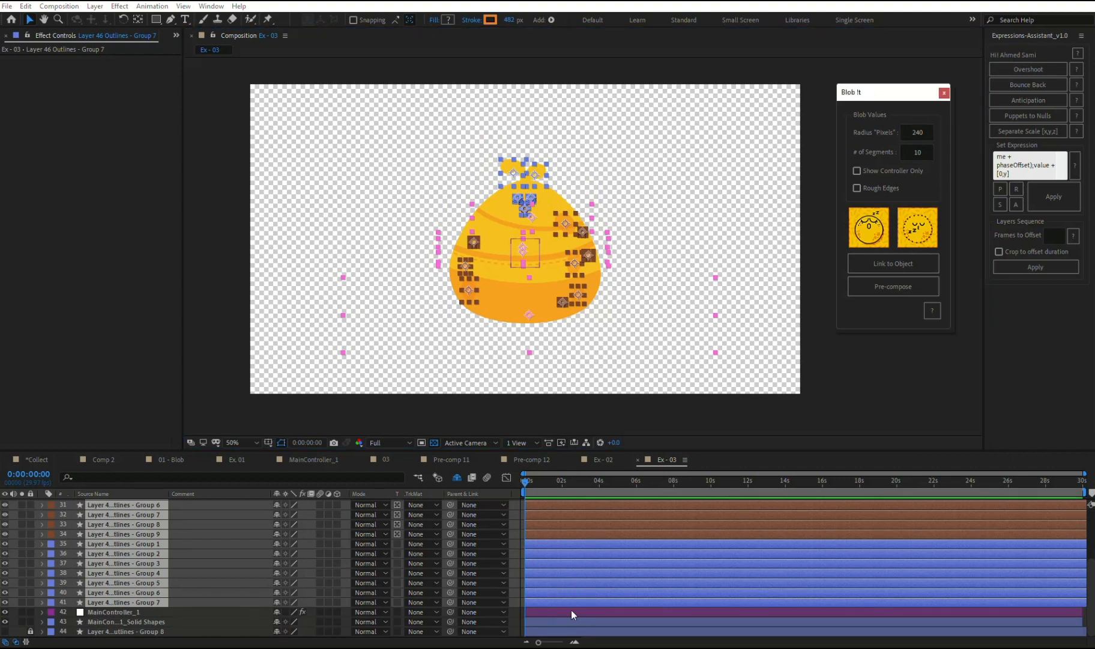
pyautogui.click(890, 260)
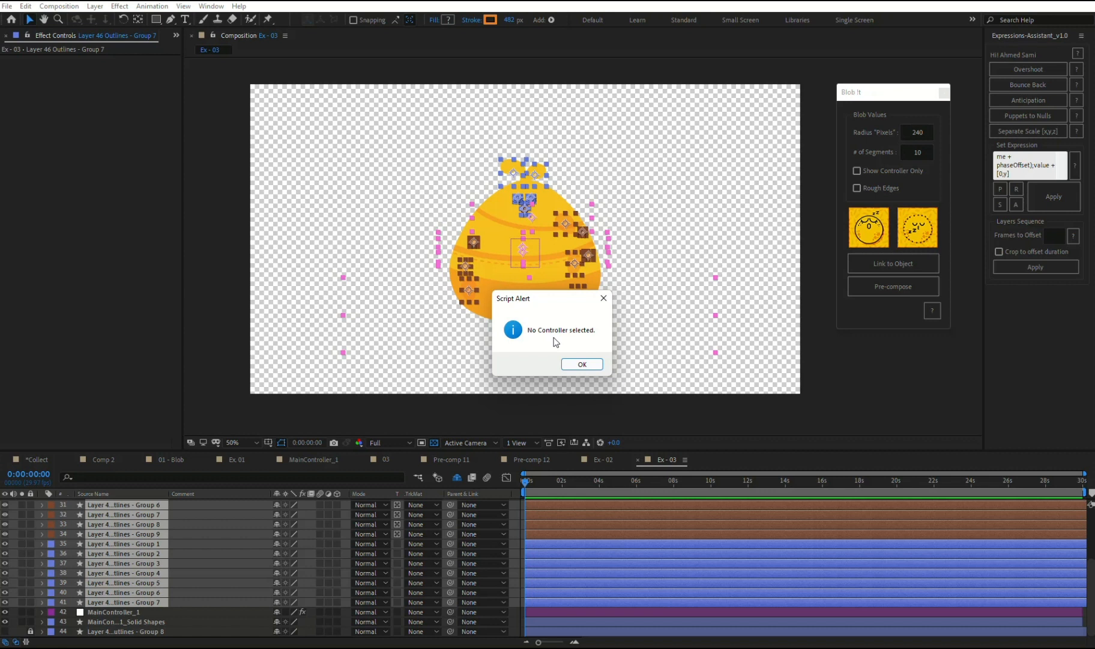
pyautogui.click(569, 364)
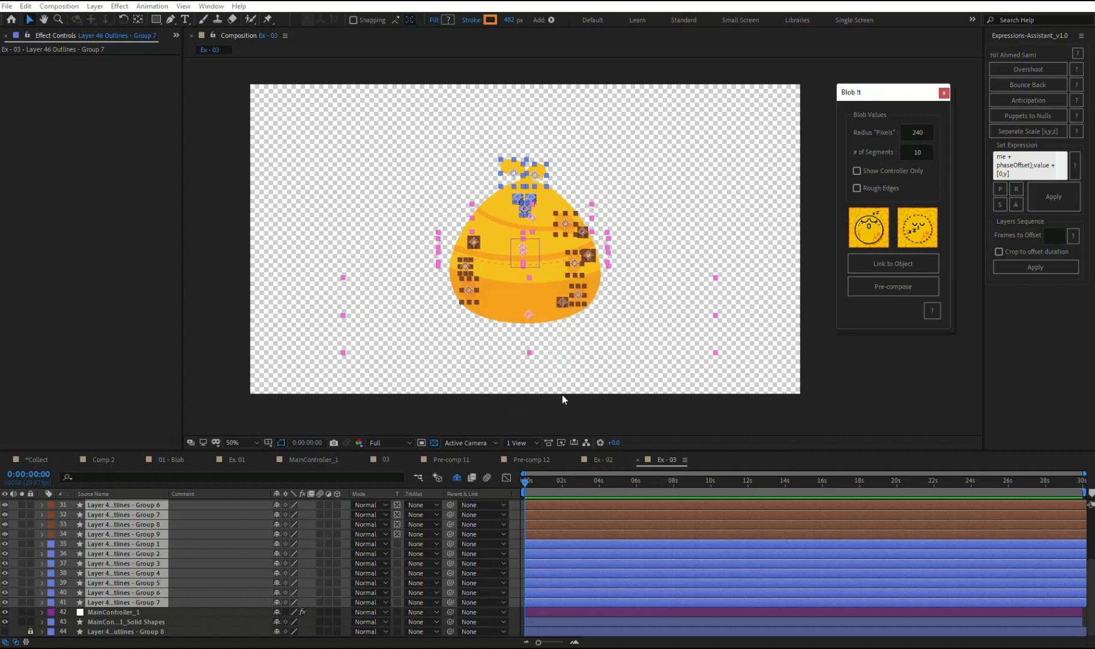
pyautogui.click(576, 613)
pyautogui.click(889, 267)
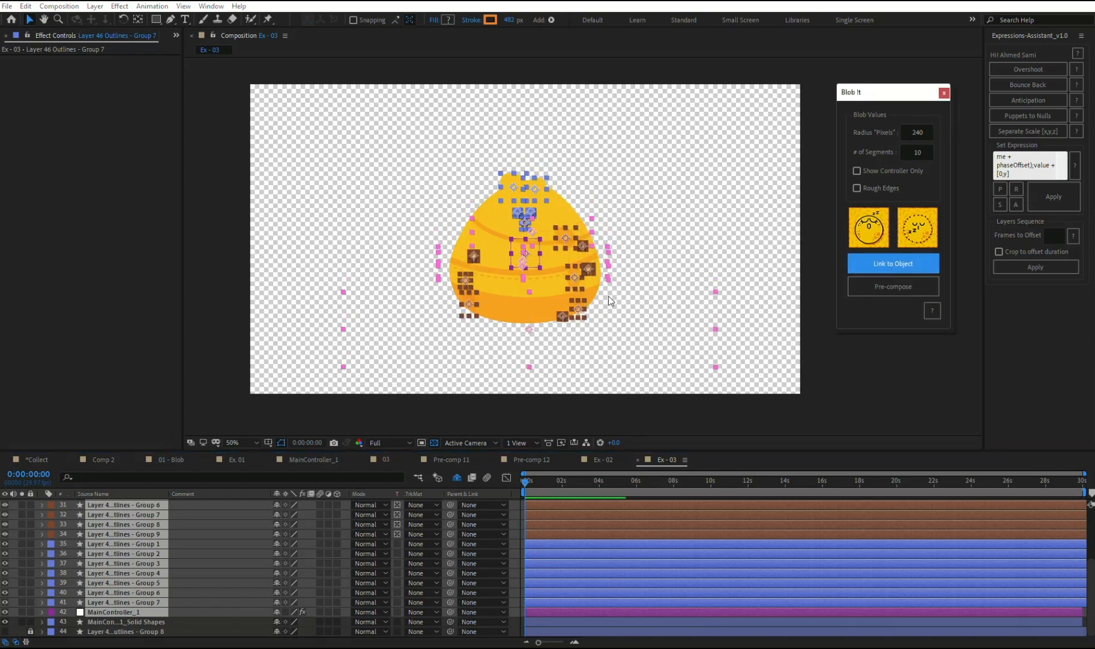
# Step: Move only the linked detail layers up so the face, stripes and spots sit back in place on the blob body
pyautogui.scroll(1, 444, 288)
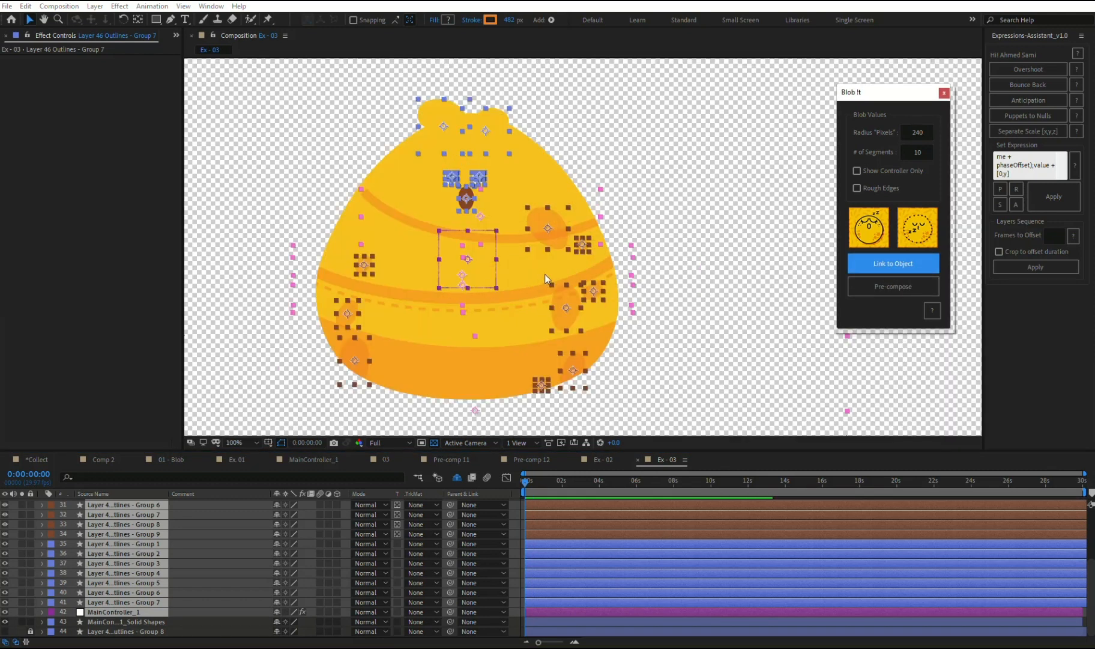
pyautogui.keyDown('ctrl'); pyautogui.click(582, 611); pyautogui.keyUp('ctrl')
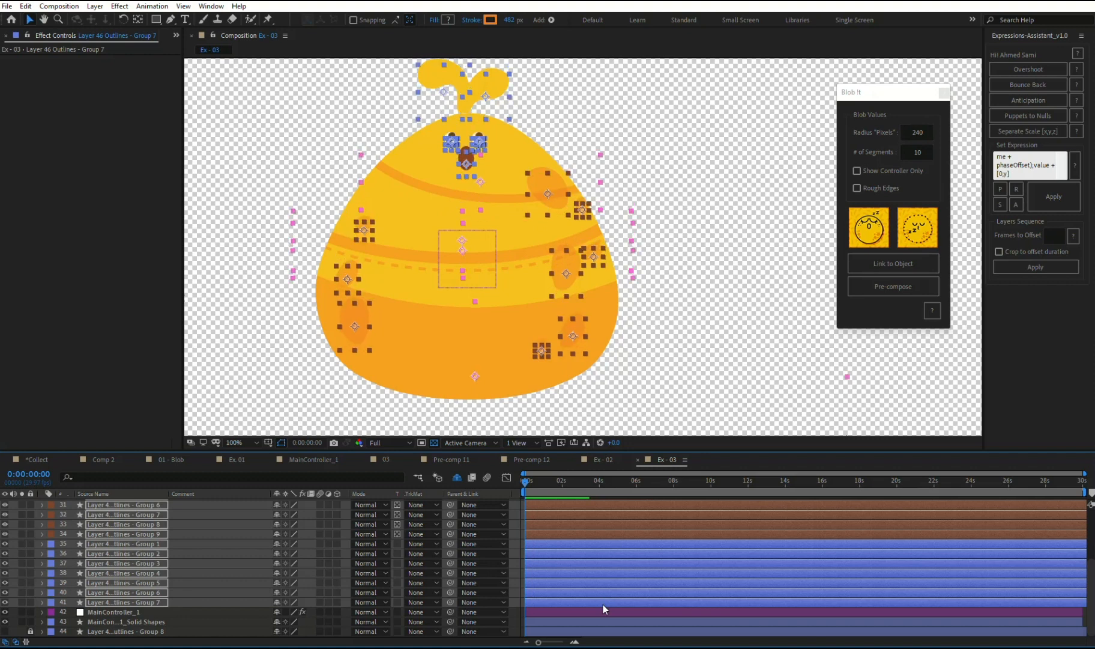
pyautogui.scroll(-1, 654, 288)
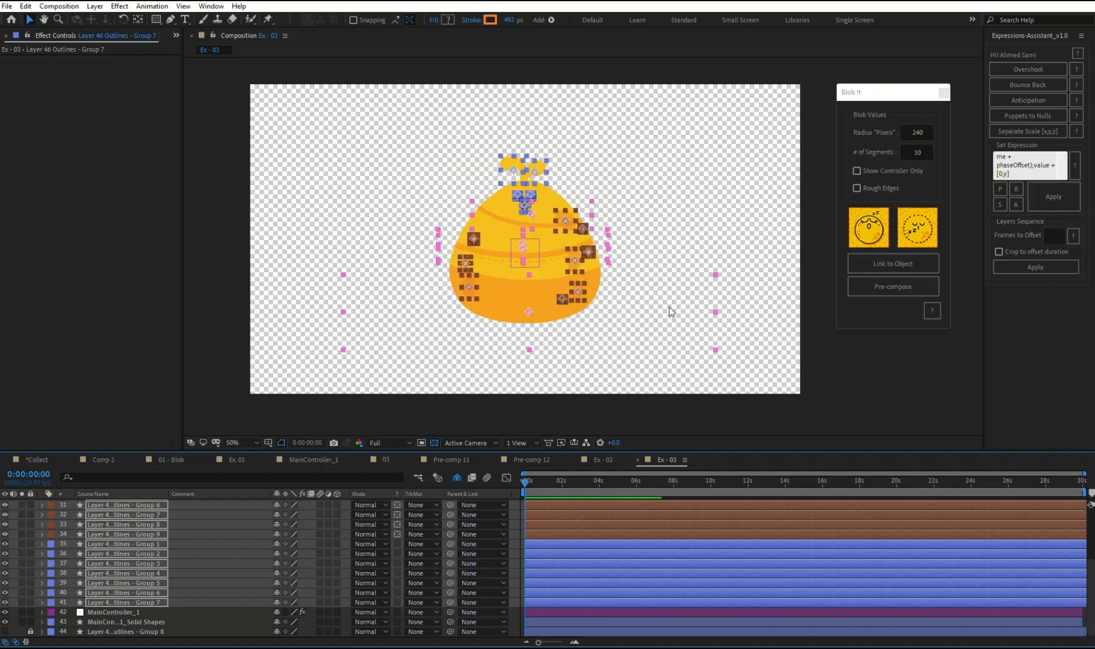
pyautogui.click(766, 326)
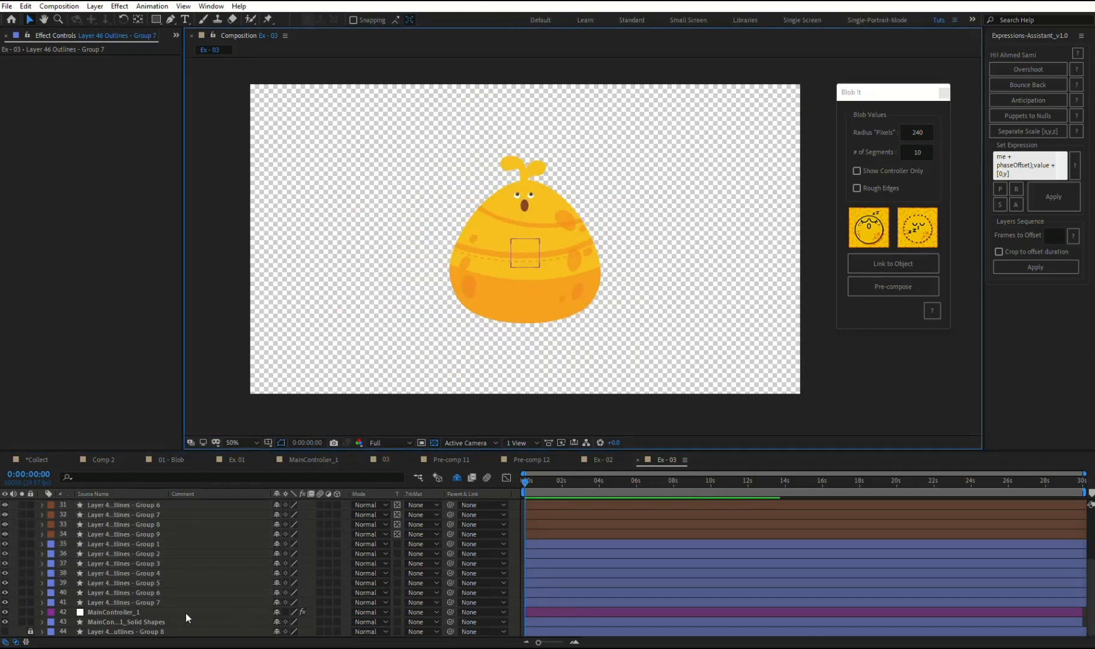
# Step: Add a Position keyframe to MainController_1 at frame 10 with the character at the centre of the composition
pyautogui.click(114, 612)
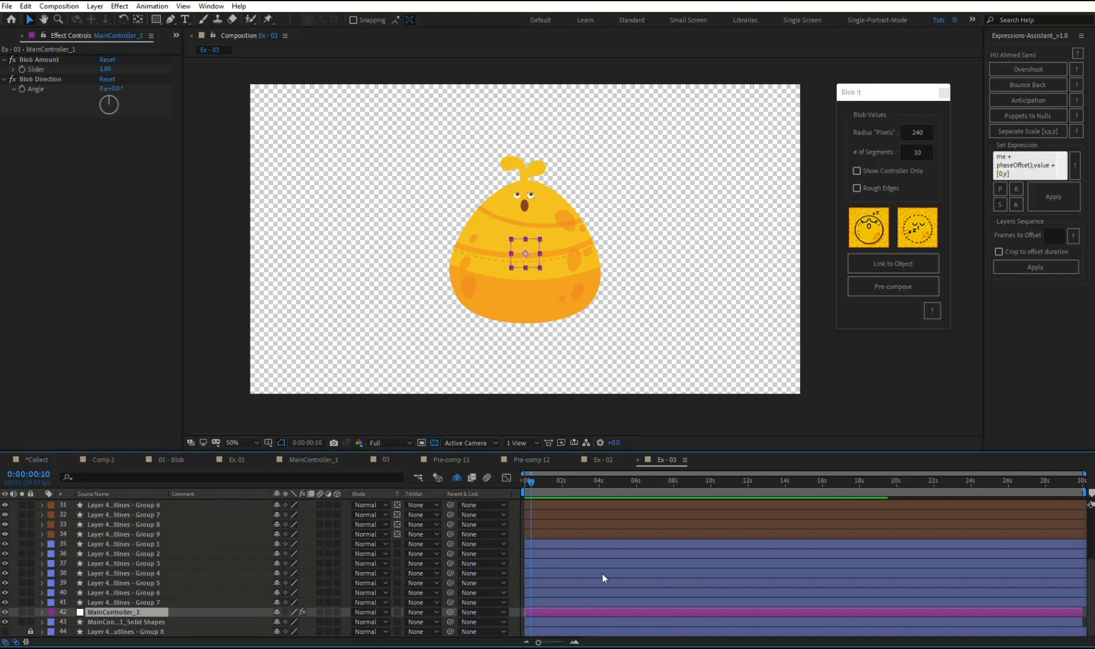
pyautogui.press('=')
pyautogui.press('=')
pyautogui.press('=')
pyautogui.press('space')
pyautogui.press('p')
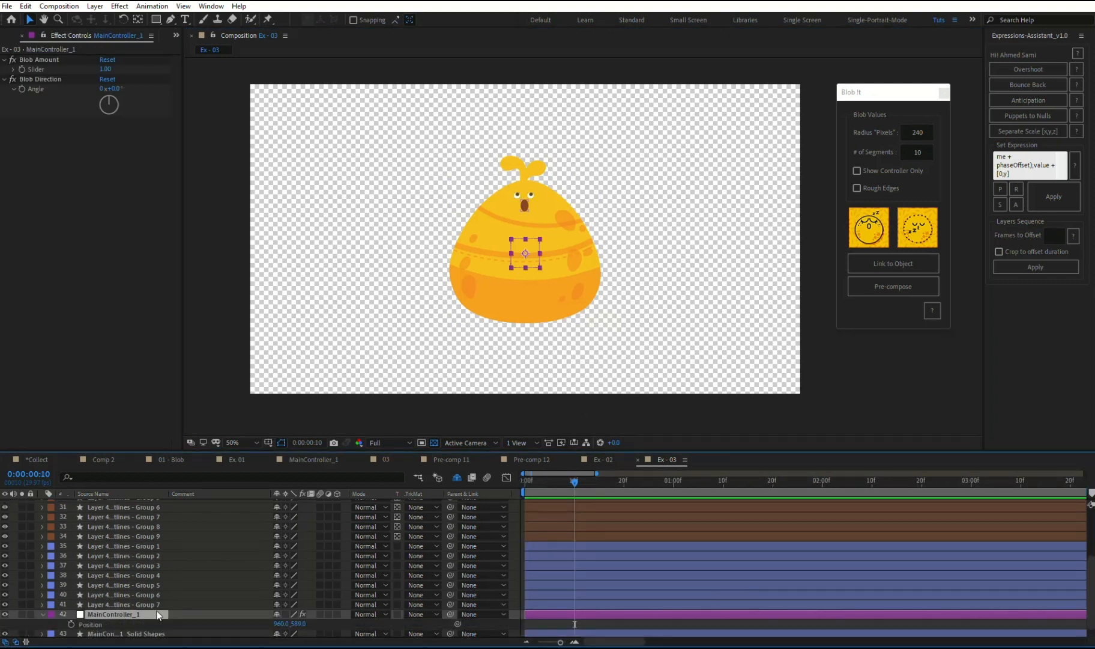
pyautogui.click(71, 624)
# Step: At frame 0, move MainController_1 off the canvas's right side to about 2232, 589 and set Blob Direction to 270°
pyautogui.moveTo(523, 253); pyautogui.dragTo(932, 243)
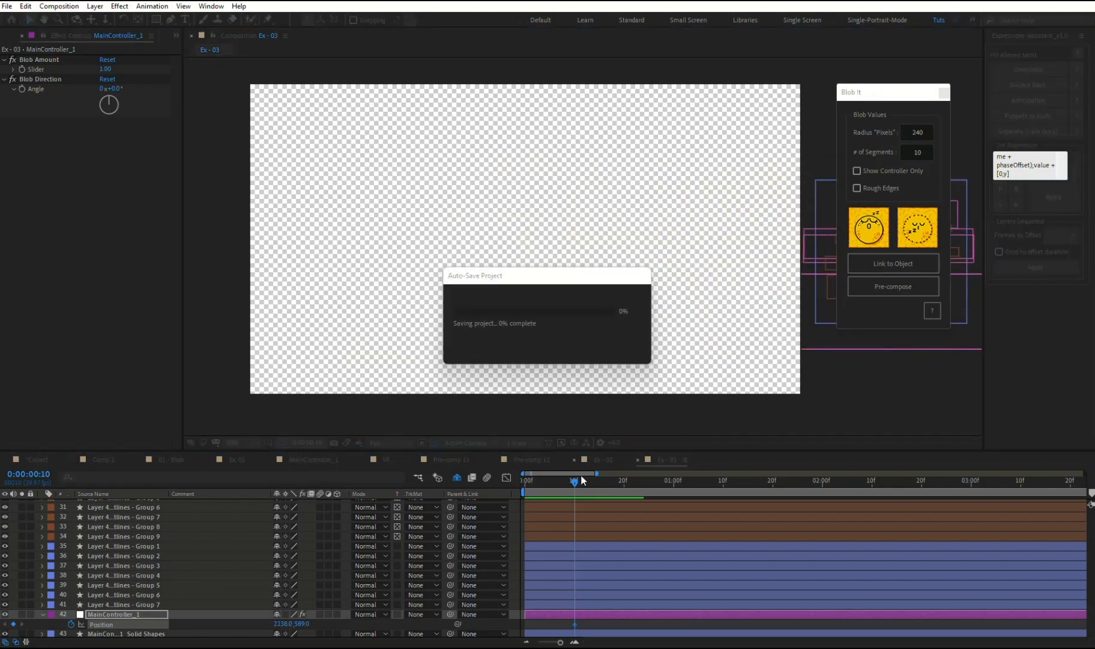
pyautogui.press('Home')
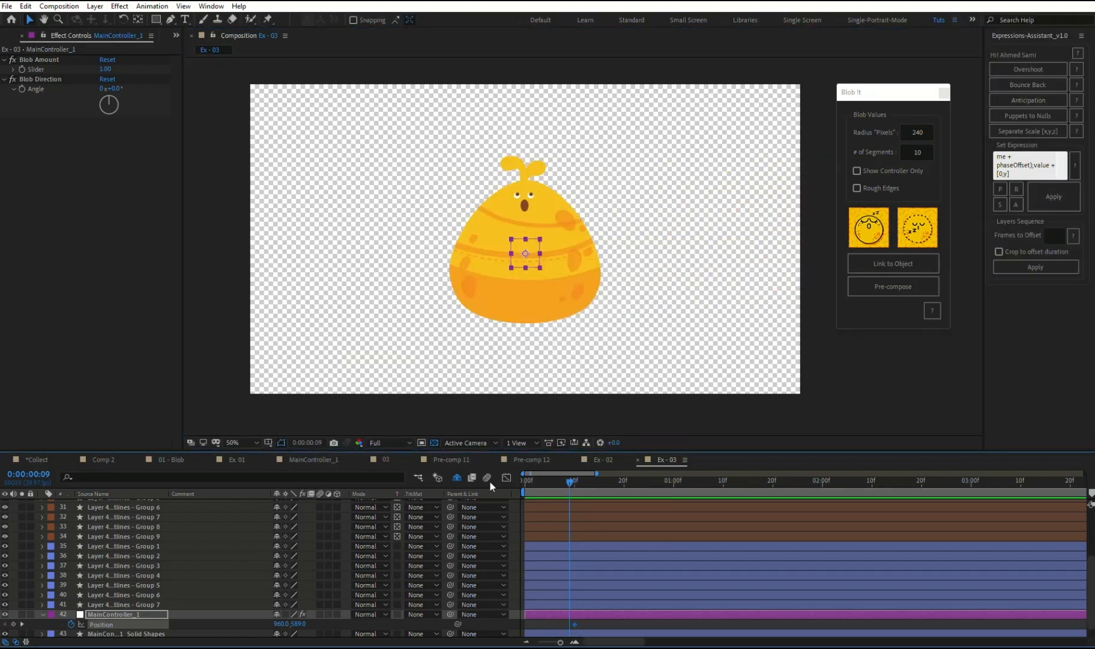
pyautogui.moveTo(549, 257); pyautogui.dragTo(930, 251)
pyautogui.moveTo(110, 103); pyautogui.dragTo(87, 113)
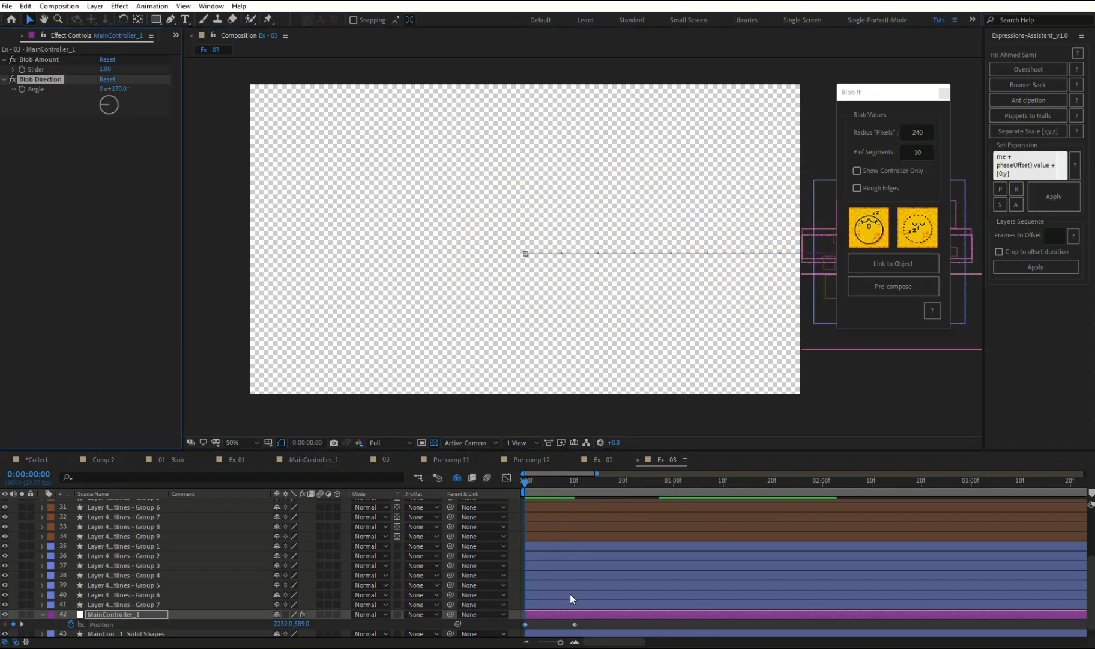
# Step: Apply the Overshoot expression to MainController_1's Position keyframes and preview the slide-in animation
pyautogui.click(548, 623)
pyautogui.moveTo(547, 623); pyautogui.dragTo(588, 624)
pyautogui.click(1008, 72)
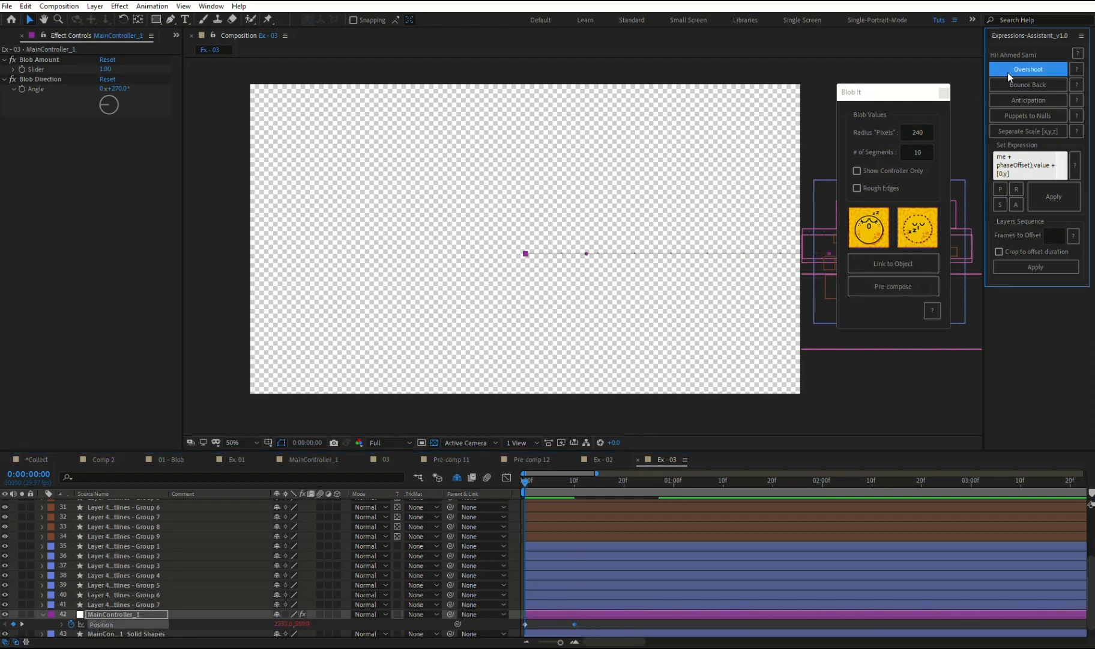
pyautogui.click(553, 624)
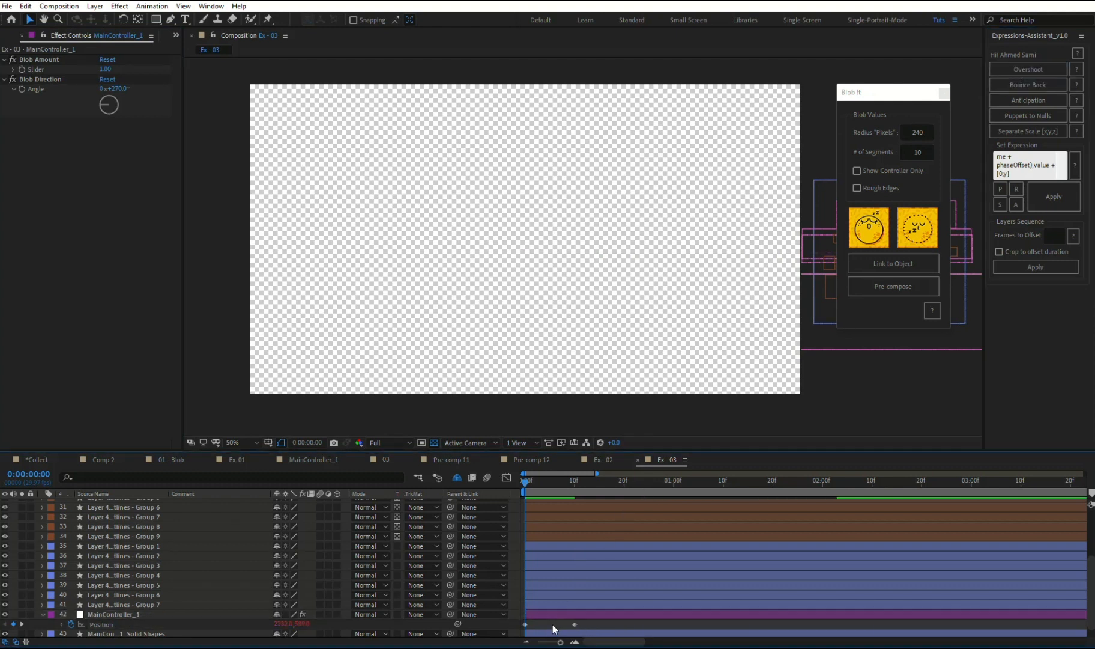
pyautogui.press('space')
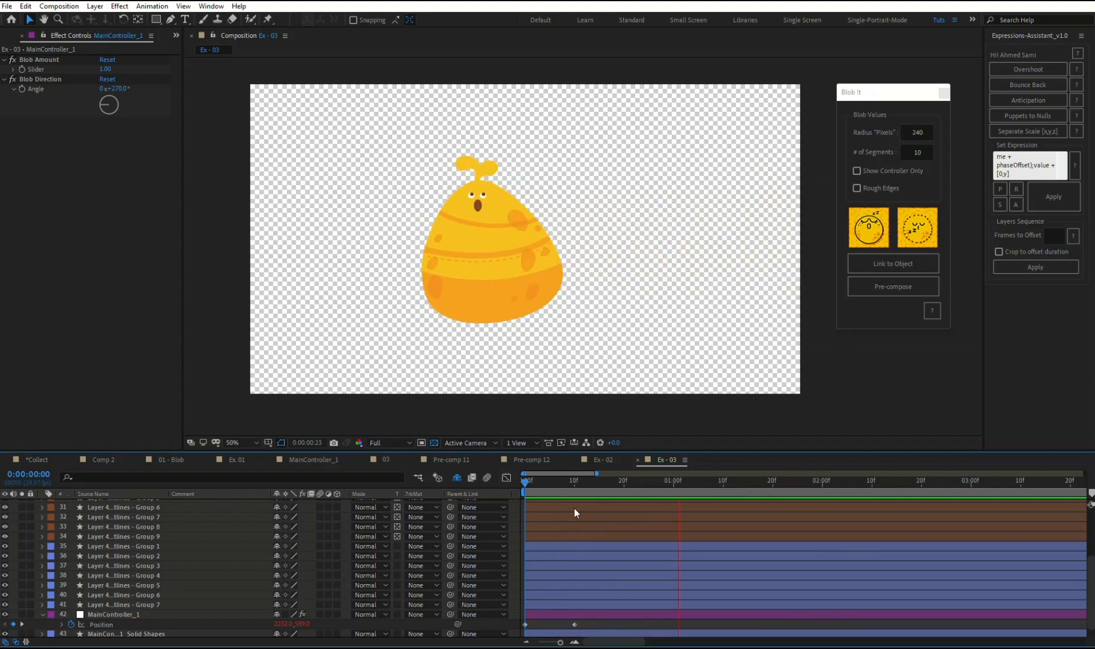
pyautogui.press('space')
# Step: Move the time to 0:00:07:05 and remove all of MainController_1's Position keyframes, keeping the layer selected
pyautogui.moveTo(588, 491); pyautogui.dragTo(678, 492)
pyautogui.scroll(-3, 677, 493)
pyautogui.moveTo(564, 488); pyautogui.dragTo(702, 497)
pyautogui.click(71, 624)
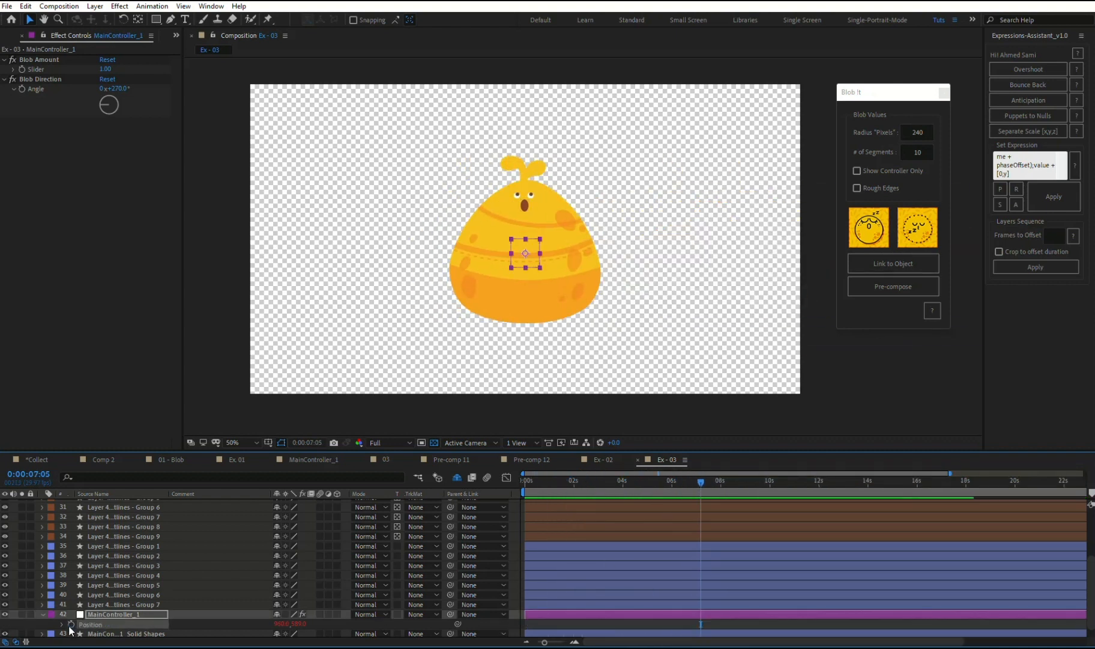
pyautogui.click(568, 623)
pyautogui.click(574, 614)
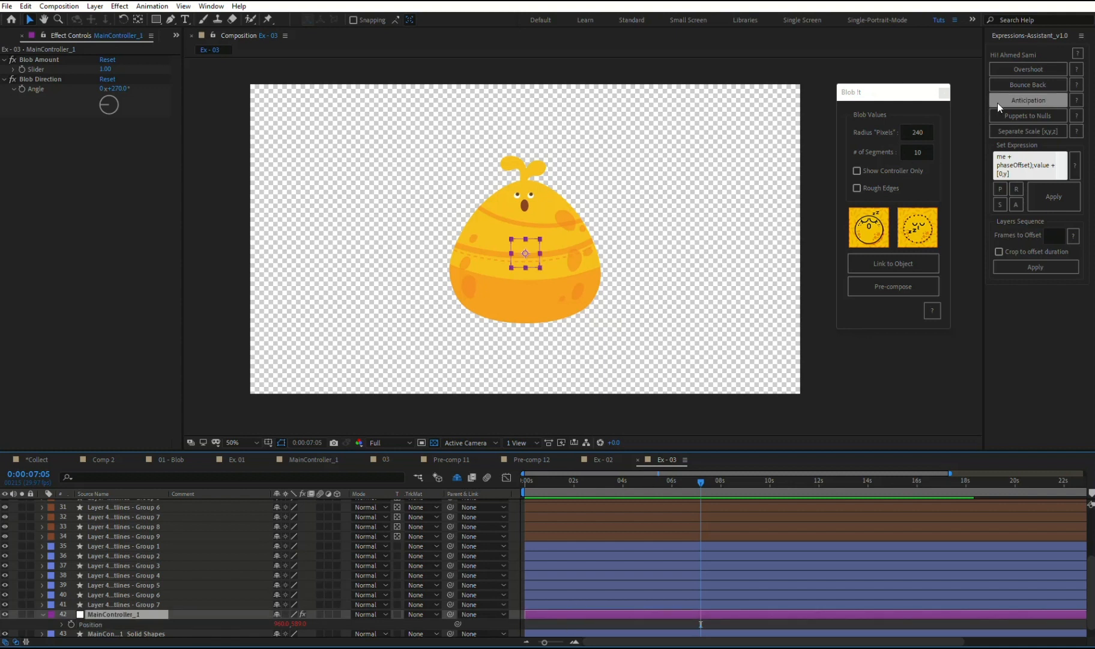
# Step: Apply the stored Set Expression code to MainController_1's Position and preview the blob character's looping motion
pyautogui.click(1000, 189)
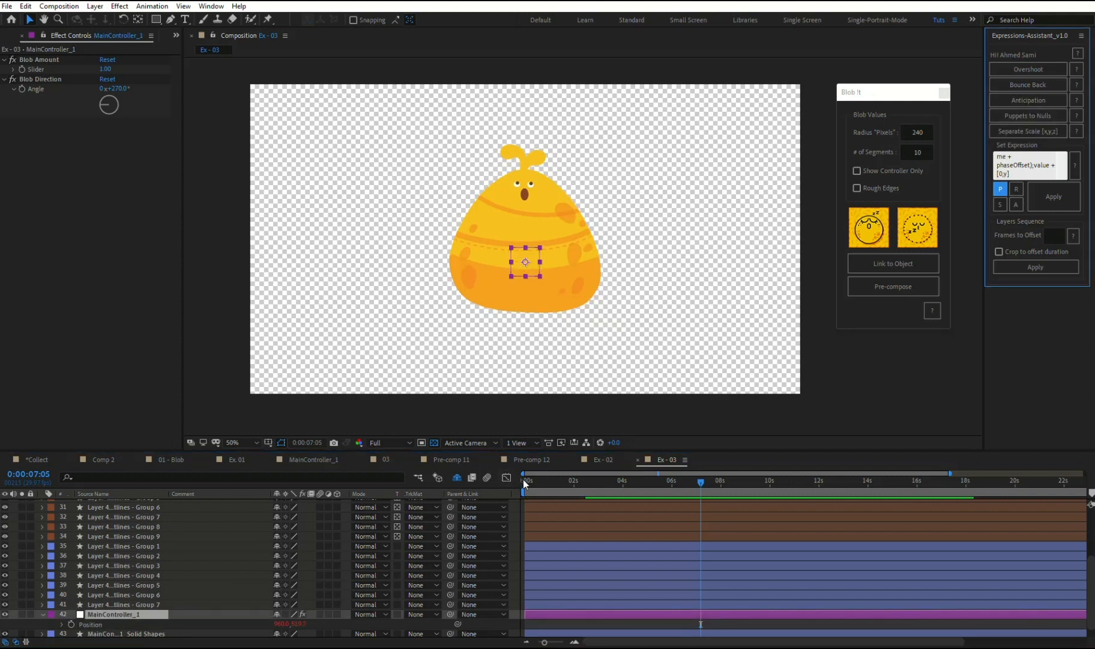
pyautogui.click(489, 459)
pyautogui.press('space')
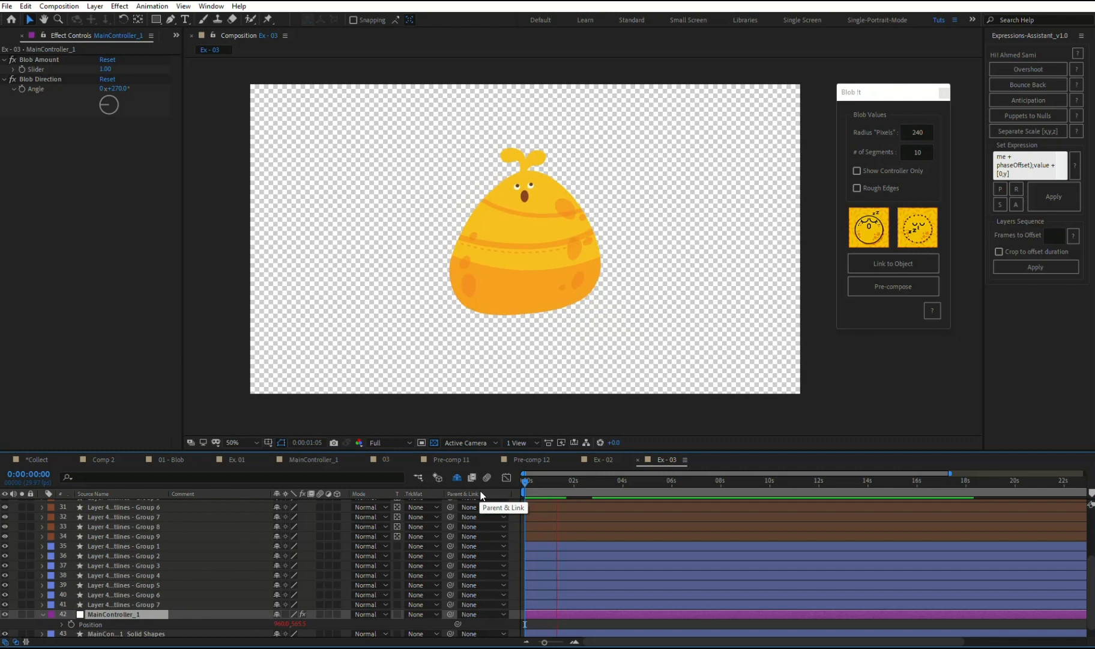
pyautogui.press('space')
# Step: Set MainController_1's Blob Amount to 2 and preview the stronger deformation
pyautogui.click(107, 70)
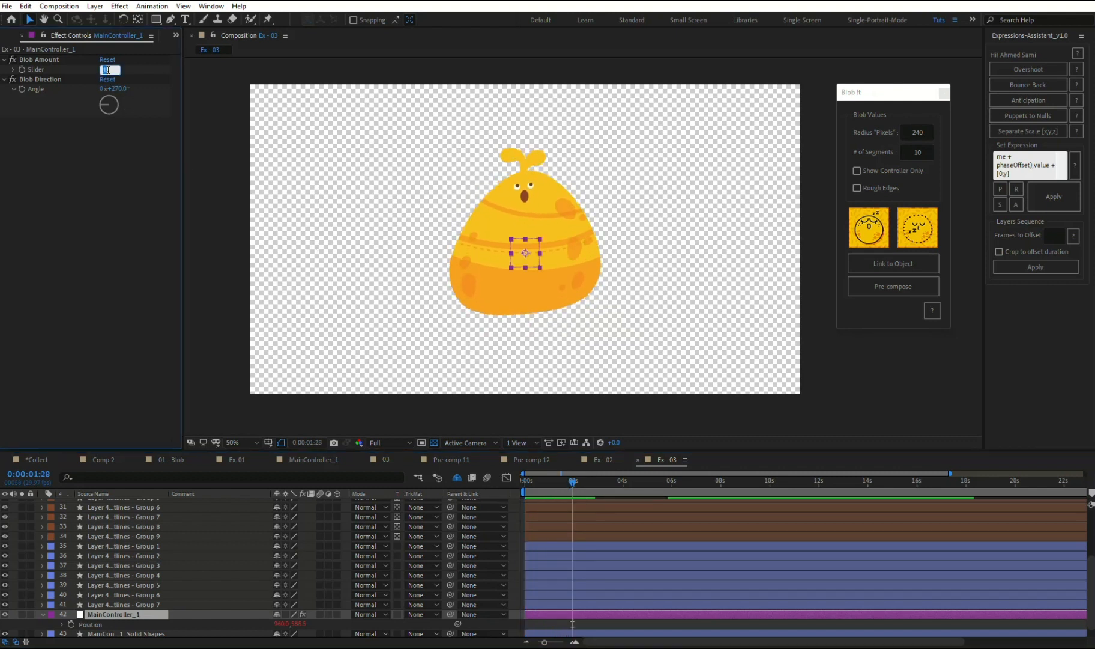
pyautogui.press('Return')
pyautogui.press('space')
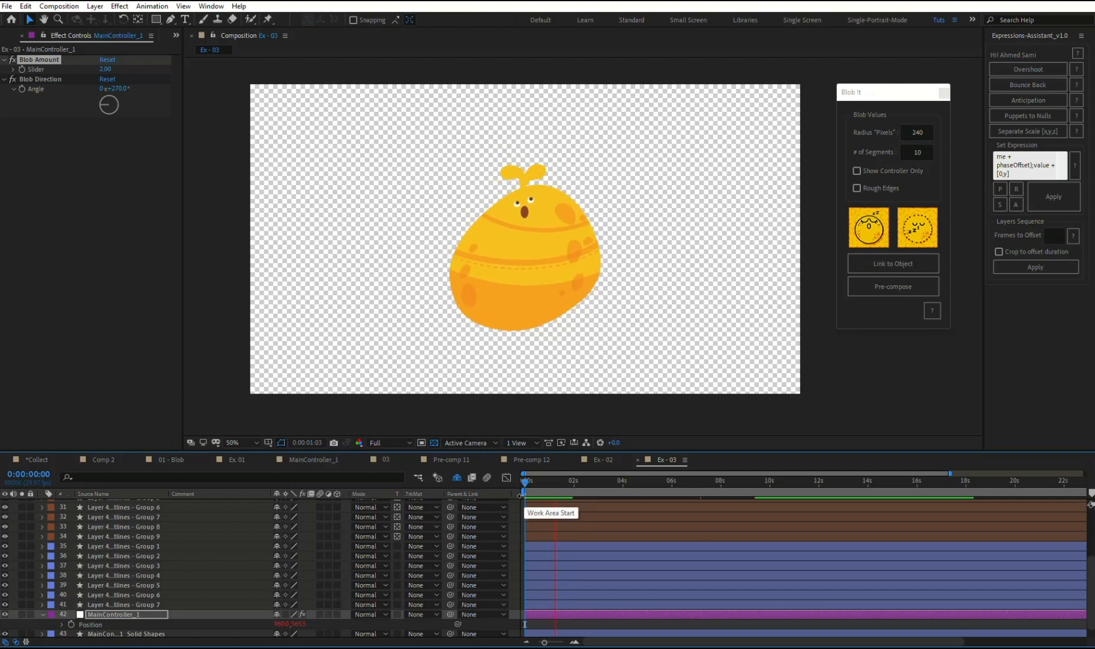
pyautogui.press('space')
# Step: Set MainController_1's Blob Direction to 180° and preview the animation from the start
pyautogui.moveTo(107, 104); pyautogui.dragTo(112, 118)
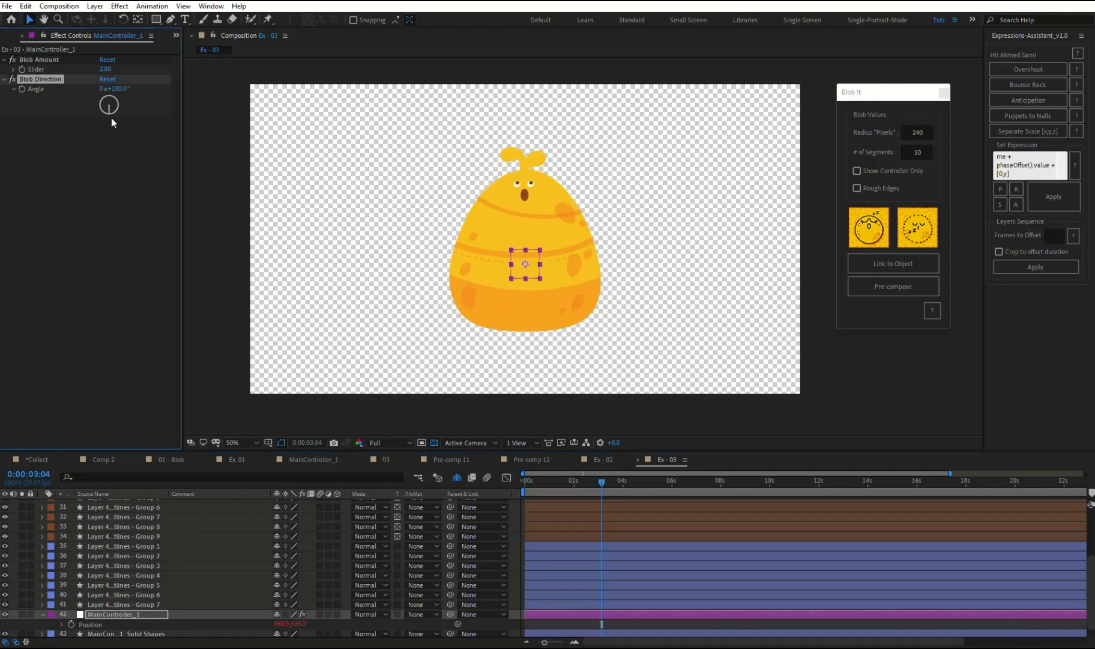
pyautogui.click(524, 482)
pyautogui.press('space')
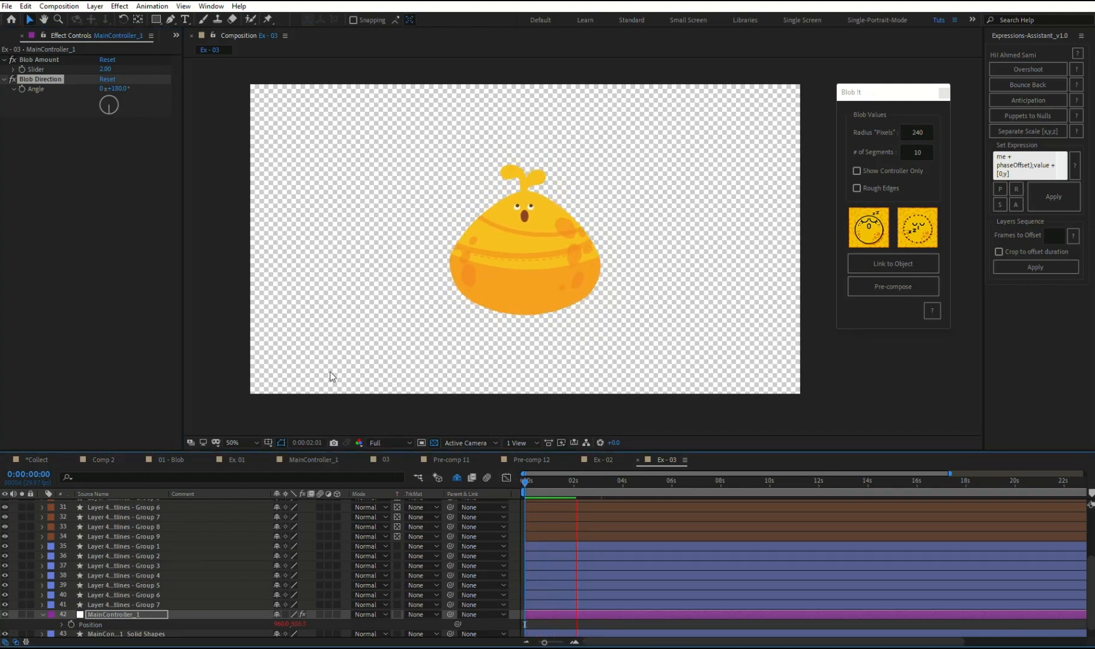
pyautogui.press('space')
# Step: Reset MainController_1's Blob Direction to 0° and preview the animation from the start
pyautogui.click(111, 80)
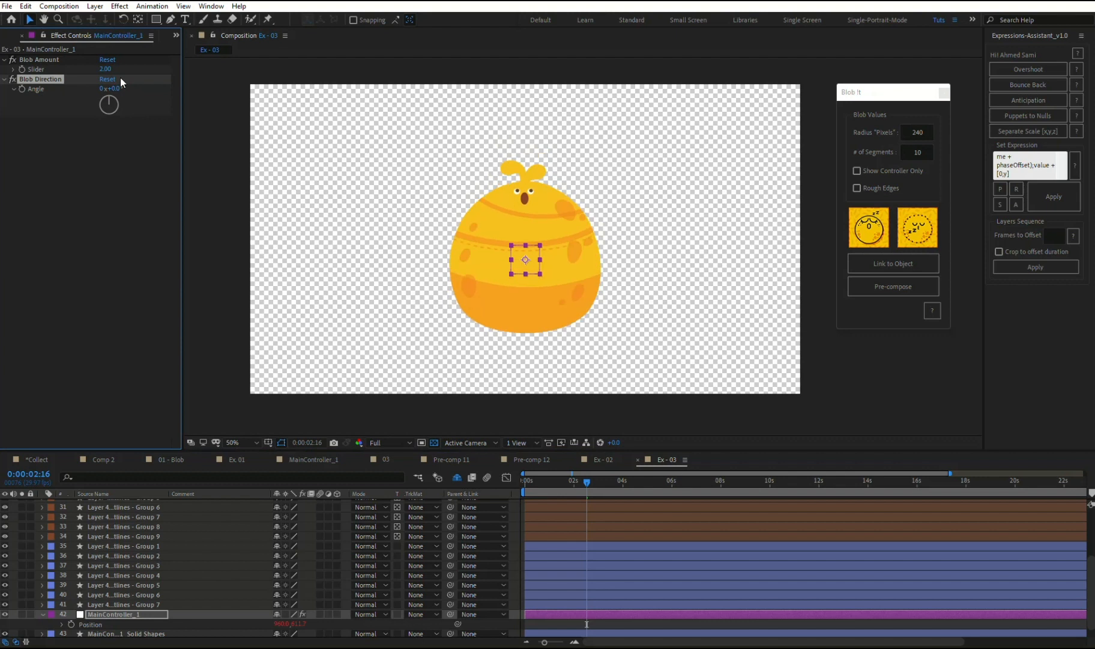
pyautogui.press('Home')
pyautogui.press('space')
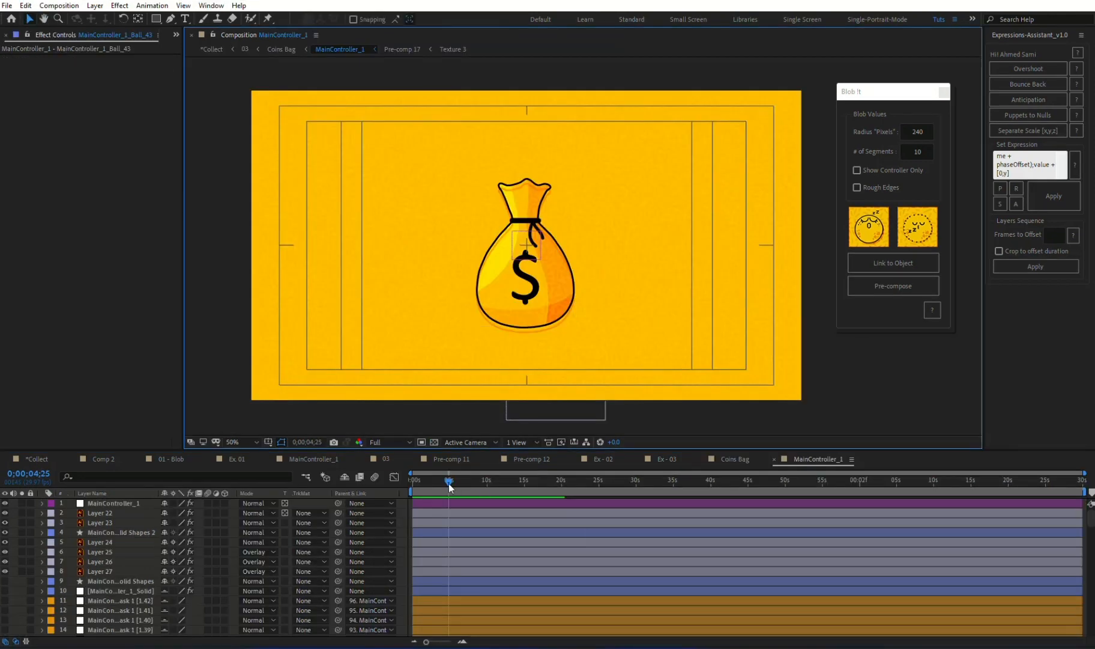
# Step: Preview the money bag animation in the MainController_1 composition from the start
pyautogui.press('Home')
pyautogui.press('space')
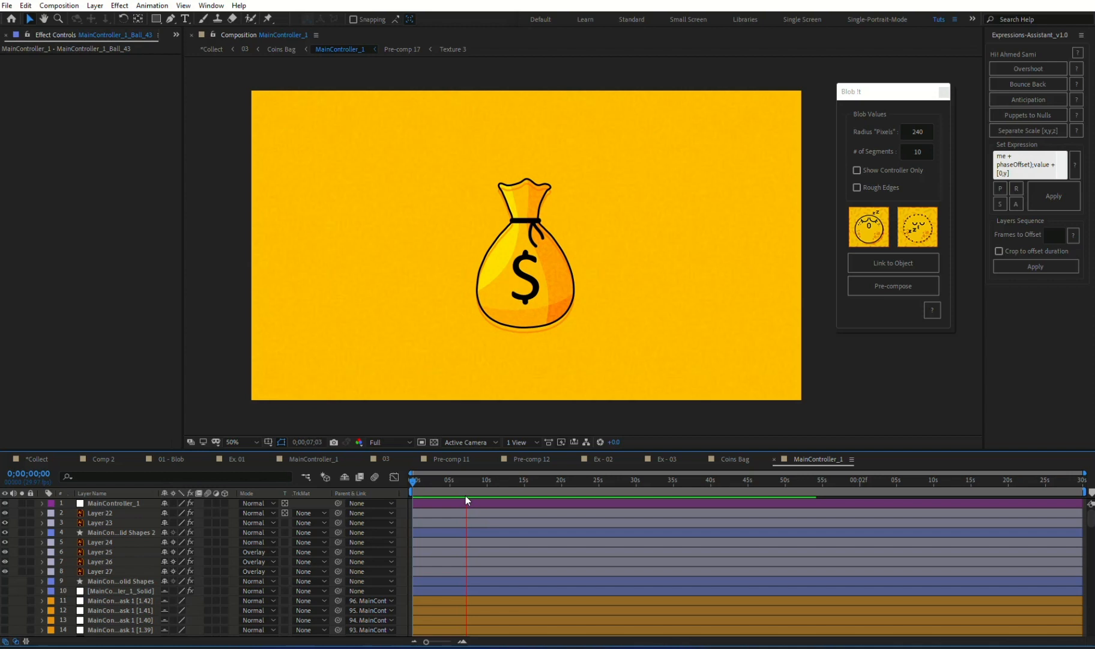
pyautogui.press('space')
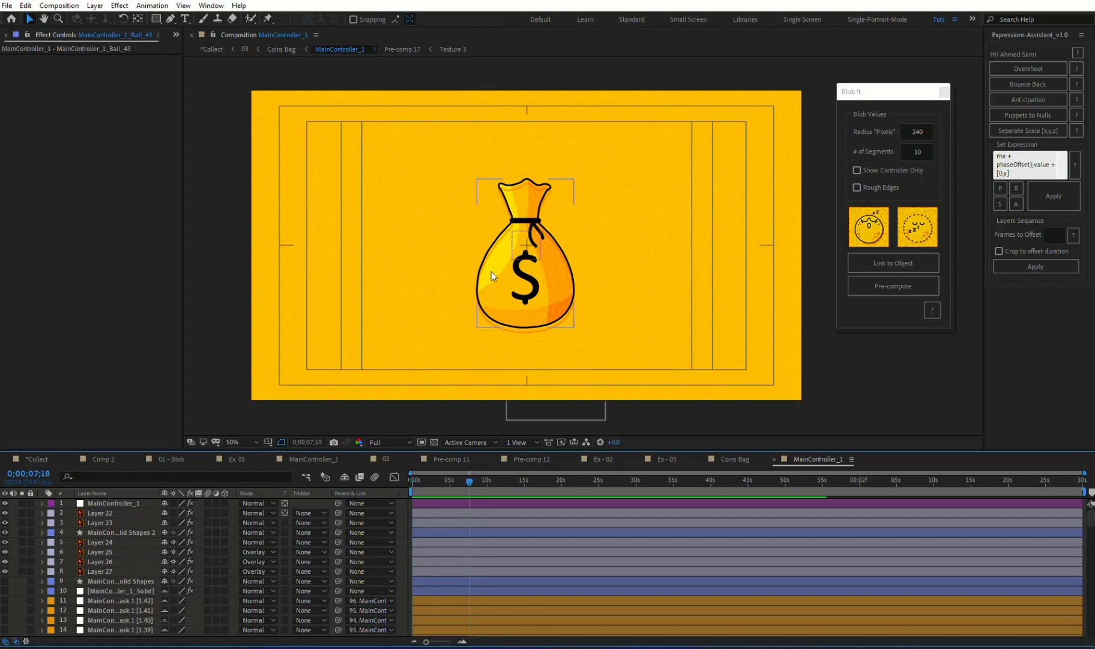
# Step: Make the MainController_1_Ball_1 to Ball_43 layers visible around the money bag and preview the animation from the start
pyautogui.click(491, 272)
pyautogui.scroll(-12, 466, 591)
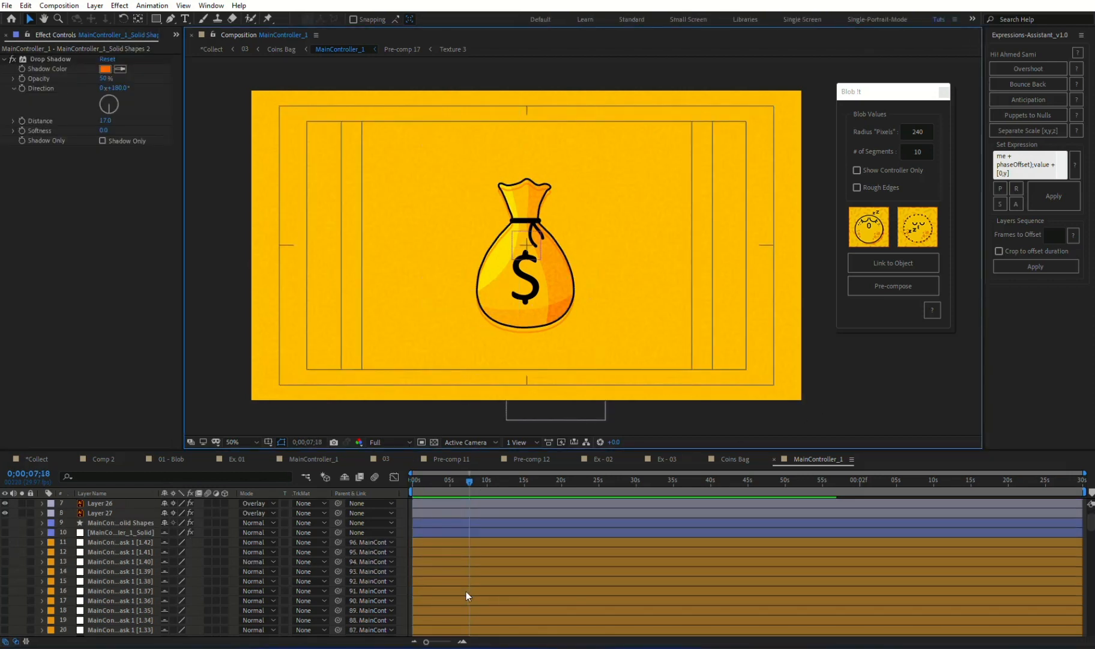
pyautogui.click(462, 558)
pyautogui.scroll(-9, 463, 564)
pyautogui.keyDown('shift'); pyautogui.click(464, 621); pyautogui.keyUp('shift')
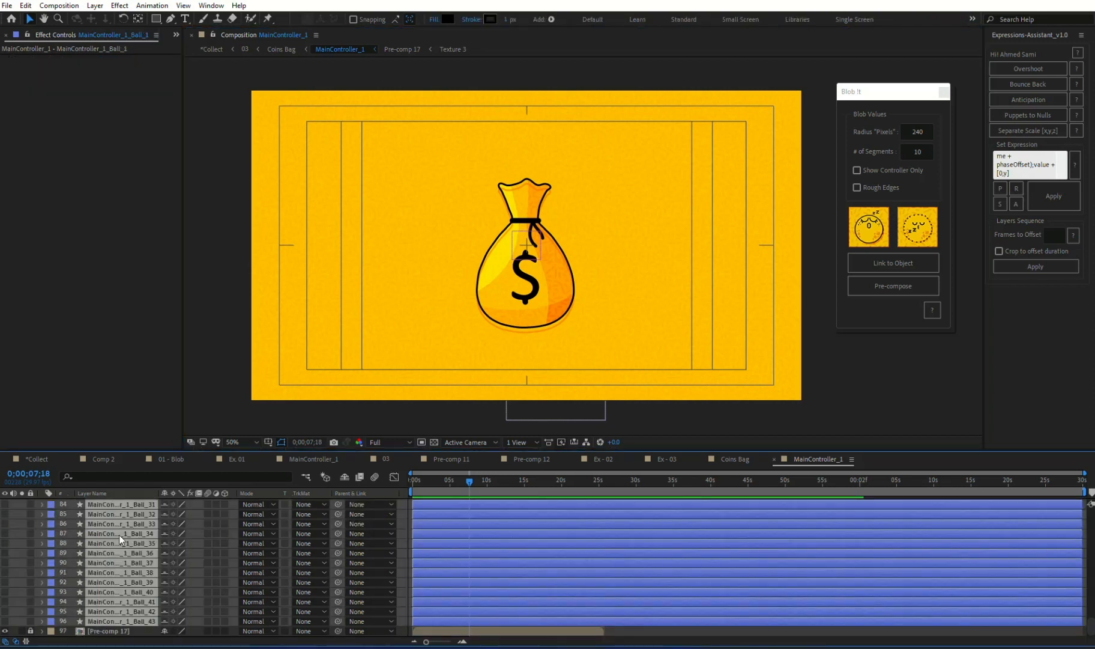
pyautogui.click(7, 547)
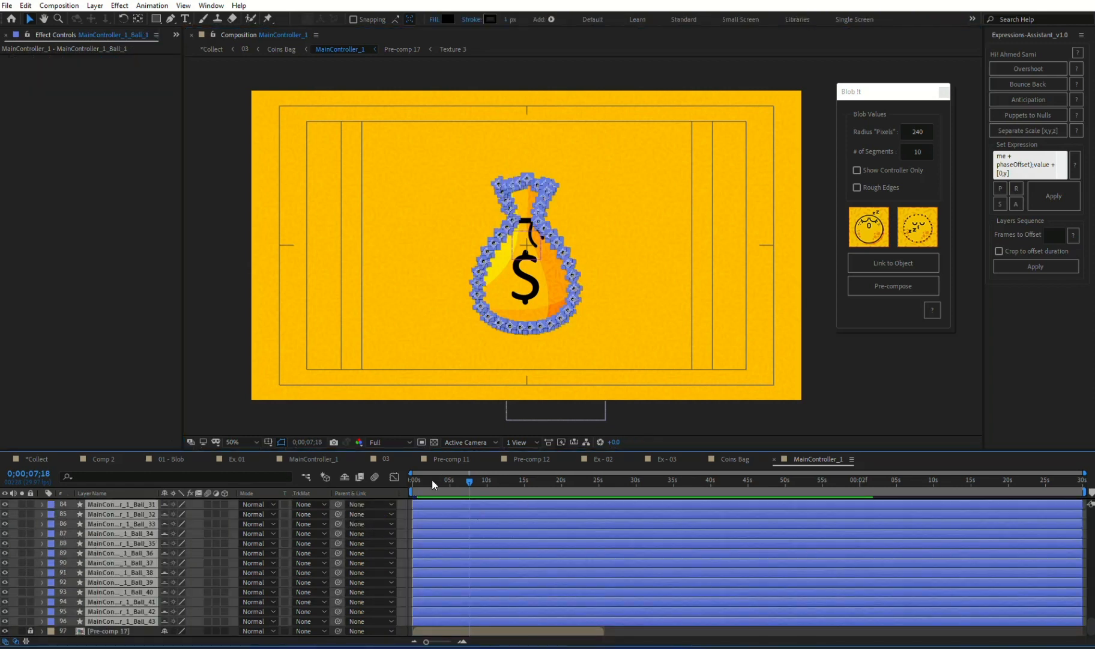
pyautogui.press('Home')
pyautogui.click(828, 377)
pyautogui.press('space')
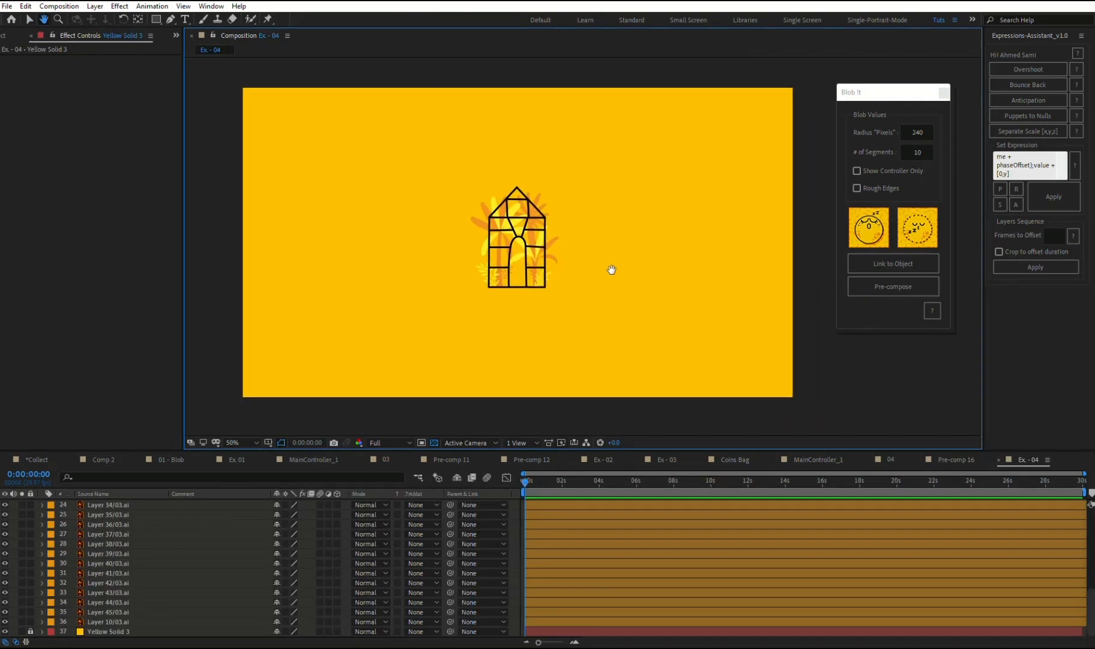
# Step: In Ex. - 04, select the house's Layer 4/03.ai outline and set the Blob It number of segments to 5
pyautogui.moveTo(878, 99); pyautogui.dragTo(871, 105)
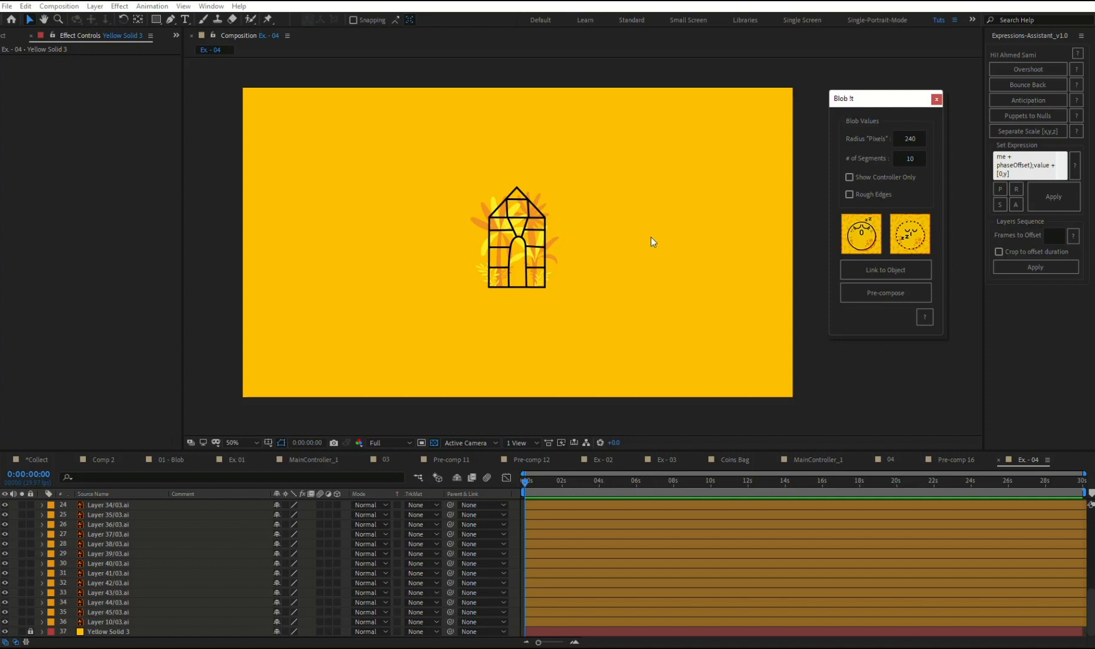
pyautogui.scroll(2, 608, 250)
pyautogui.click(532, 177)
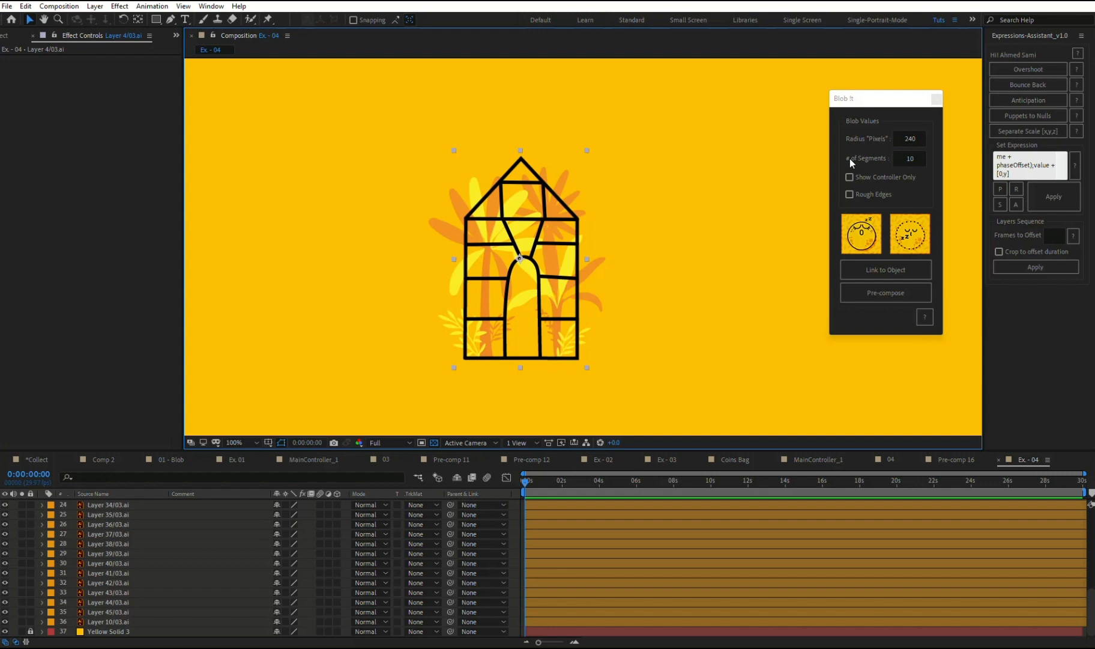
pyautogui.click(917, 159)
pyautogui.write('5')
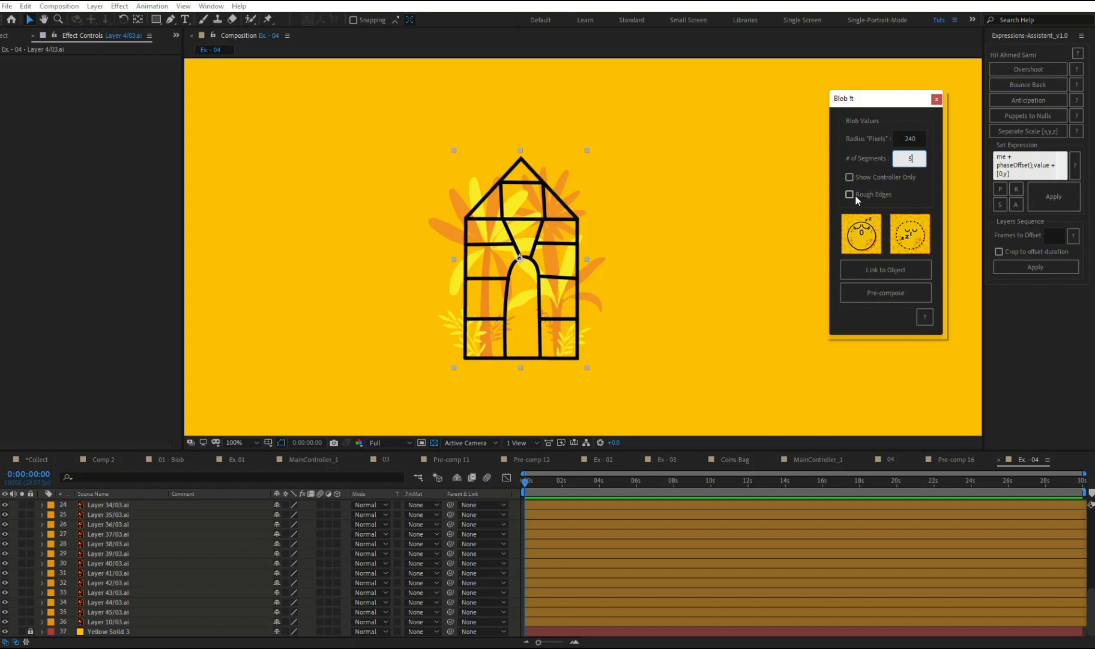
pyautogui.scroll(-1, 650, 270)
pyautogui.moveTo(665, 285); pyautogui.dragTo(638, 289)
pyautogui.click(816, 227)
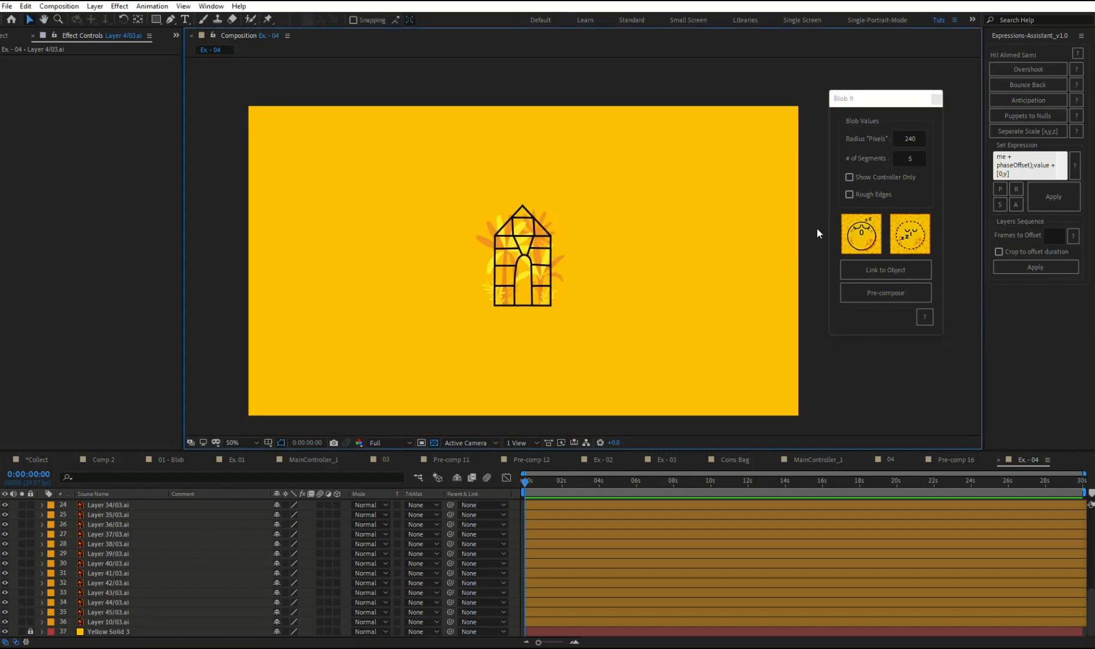
# Step: Try creating a five-segment blob without rough edges around the house, and undo it
pyautogui.click(861, 234)
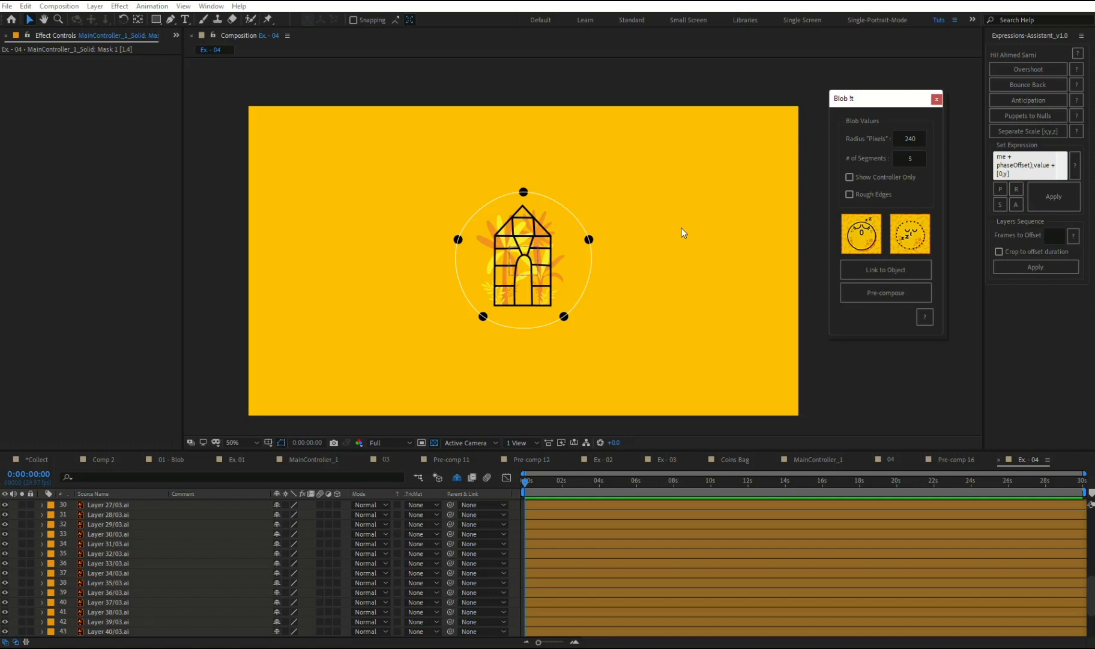
pyautogui.moveTo(637, 243); pyautogui.dragTo(645, 224)
pyautogui.hotkey('ctrl', 'z')
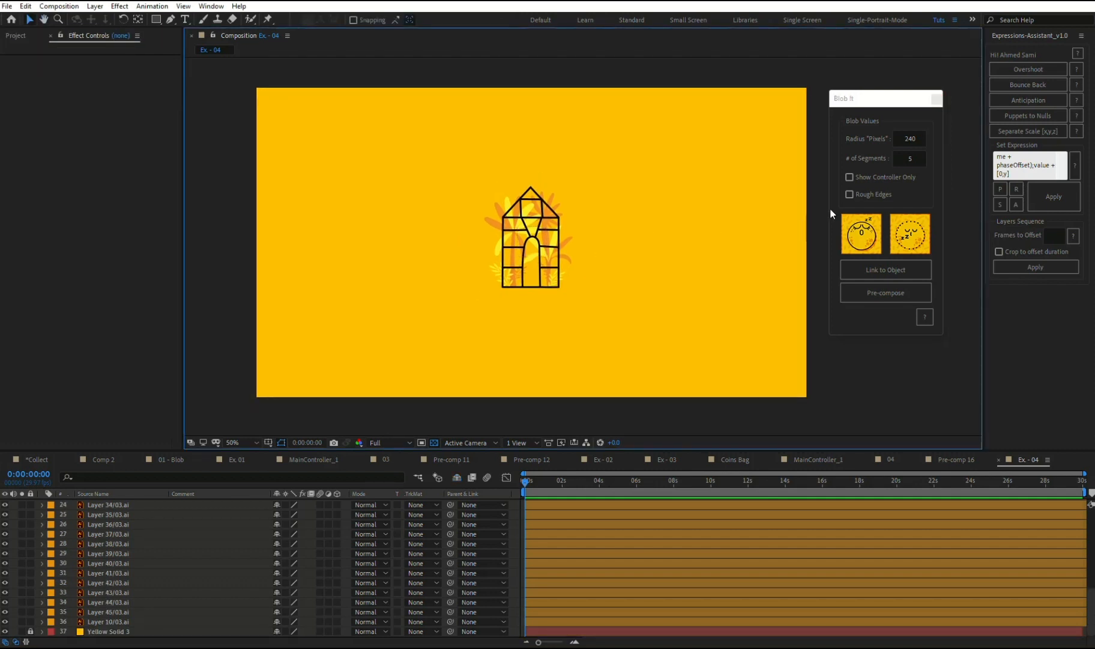
# Step: Enable Rough Edges and create a five-segment blob with a 240-pixel radius around the house
pyautogui.click(848, 194)
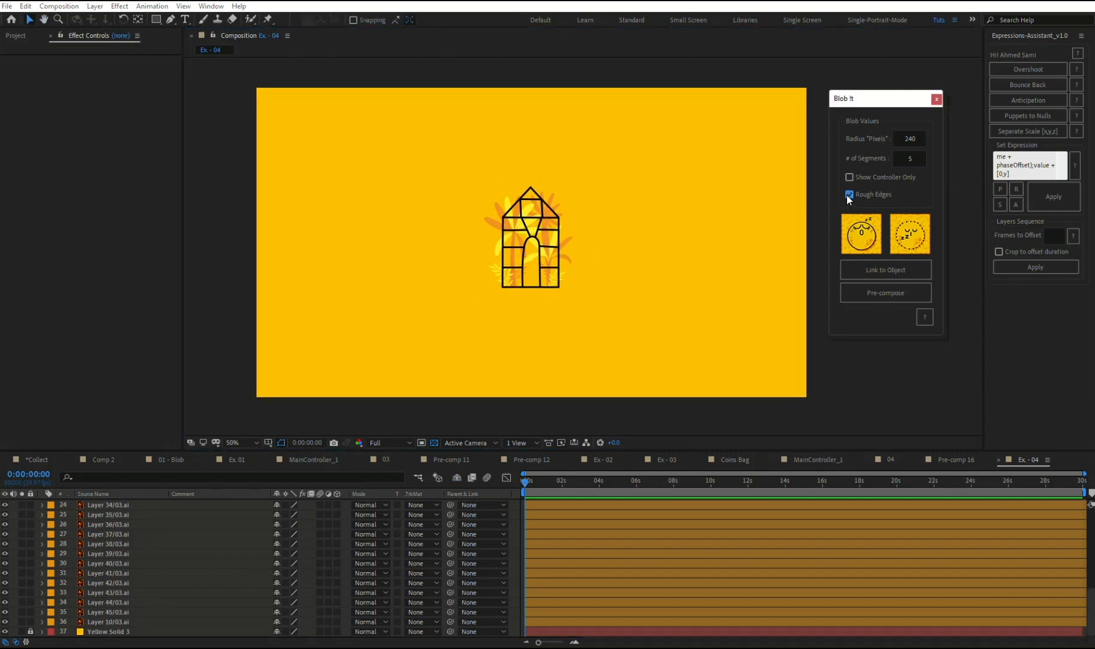
pyautogui.click(863, 237)
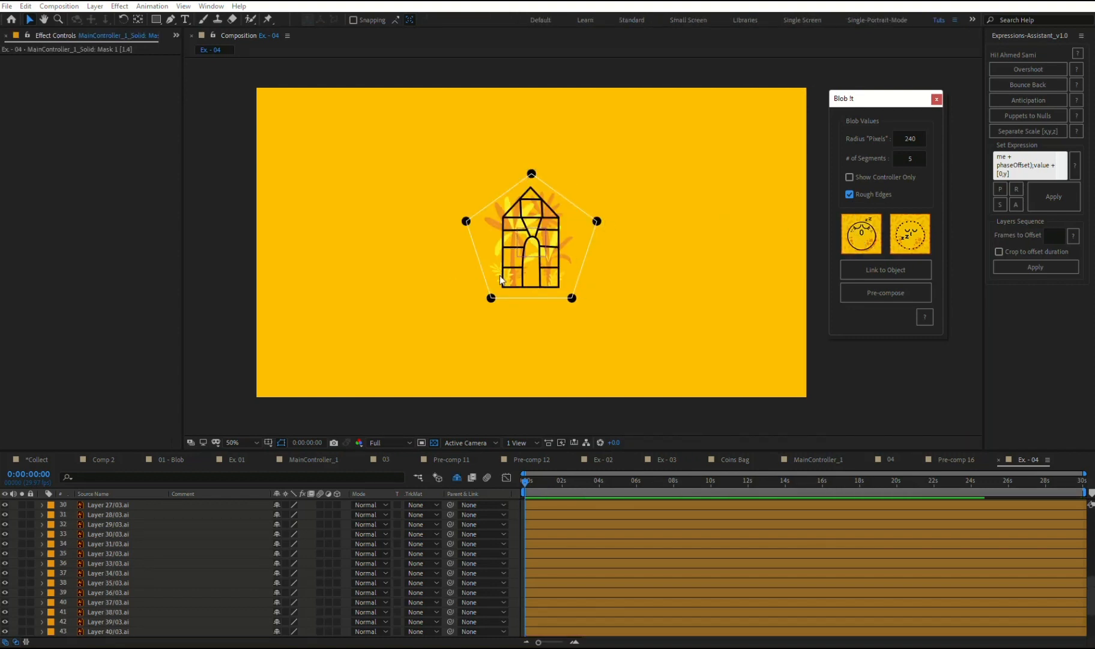
pyautogui.scroll(1, 664, 240)
pyautogui.moveTo(661, 241); pyautogui.dragTo(684, 231)
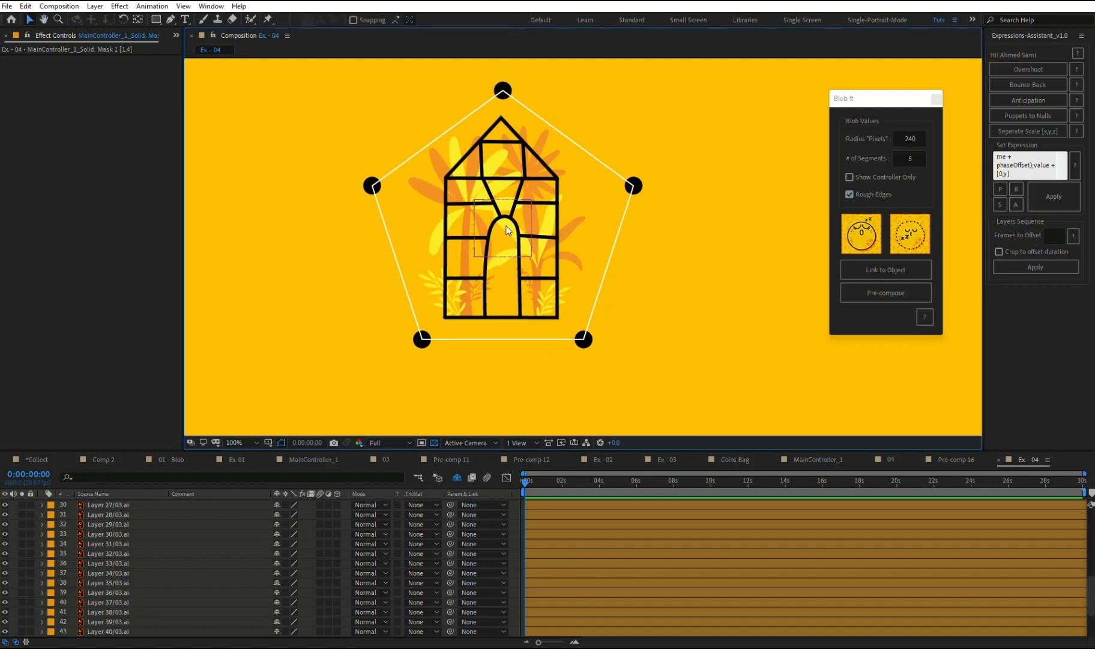
# Step: Move the five ball controllers onto the house's roof peak, two eaves corners and two base corners to match its outline
pyautogui.click(503, 90)
pyautogui.press('.')
pyautogui.moveTo(511, 133); pyautogui.dragTo(586, 319)
pyautogui.moveTo(501, 134); pyautogui.dragTo(501, 182)
pyautogui.moveTo(625, 289); pyautogui.dragTo(590, 189)
pyautogui.moveTo(721, 219); pyautogui.dragTo(571, 204)
pyautogui.moveTo(574, 336); pyautogui.dragTo(585, 204)
pyautogui.moveTo(632, 390); pyautogui.dragTo(589, 356)
pyautogui.moveTo(317, 392); pyautogui.dragTo(393, 356)
pyautogui.moveTo(393, 356); pyautogui.dragTo(434, 320)
pyautogui.moveTo(295, 66); pyautogui.dragTo(350, 209)
pyautogui.moveTo(343, 204); pyautogui.dragTo(489, 183)
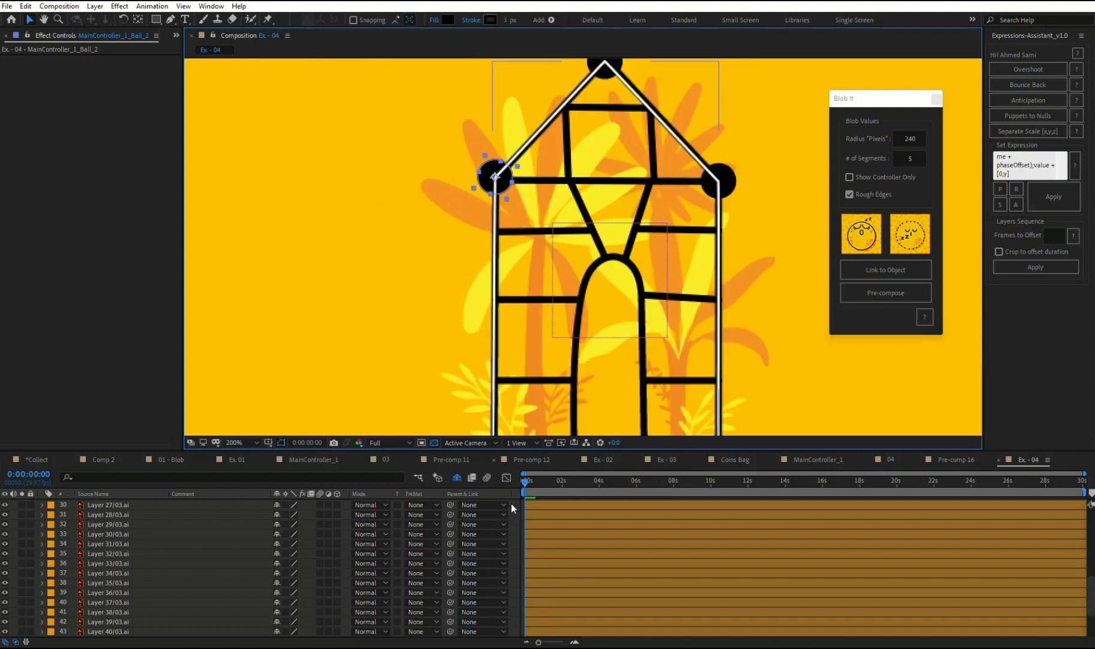
# Step: Hide the MainController_1_Ball_1 to Ball_5 layers and make them shy so they leave the layer list
pyautogui.scroll(10, 594, 556)
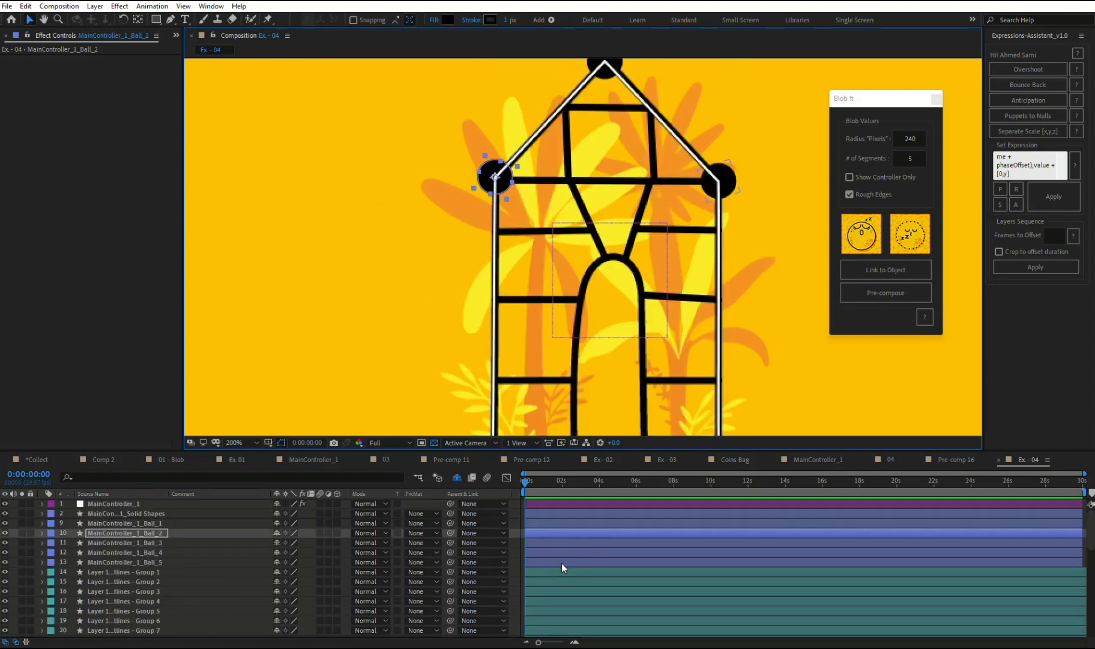
pyautogui.click(154, 523)
pyautogui.keyDown('shift'); pyautogui.click(162, 561); pyautogui.keyUp('shift')
pyautogui.scroll(-1, 508, 324)
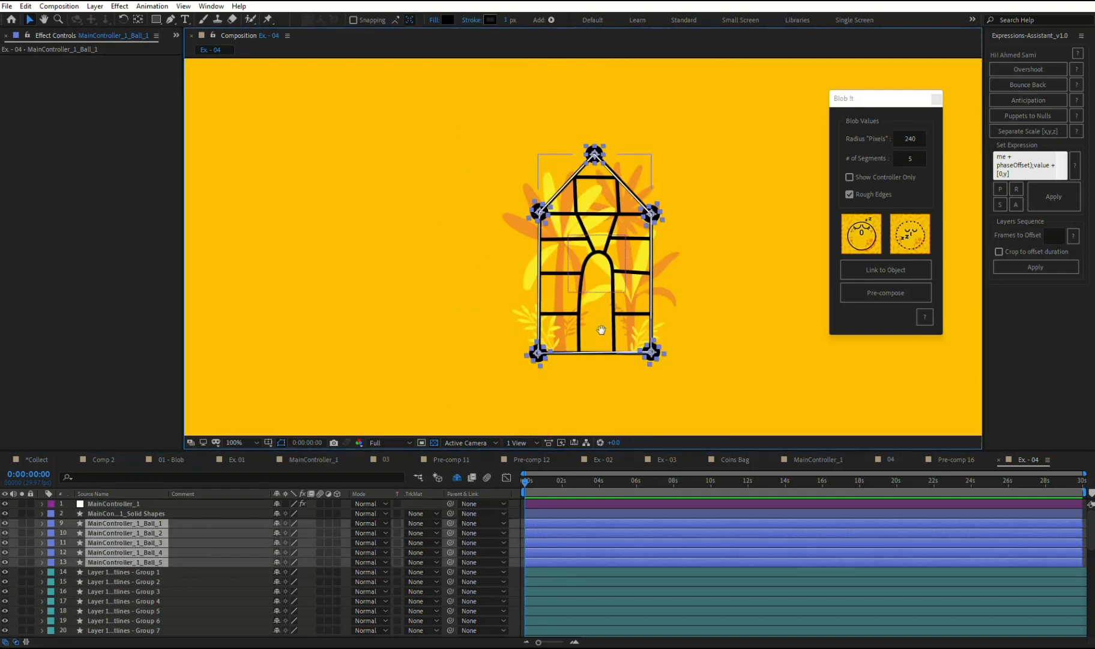
pyautogui.moveTo(609, 331); pyautogui.dragTo(588, 326)
pyautogui.click(4, 523)
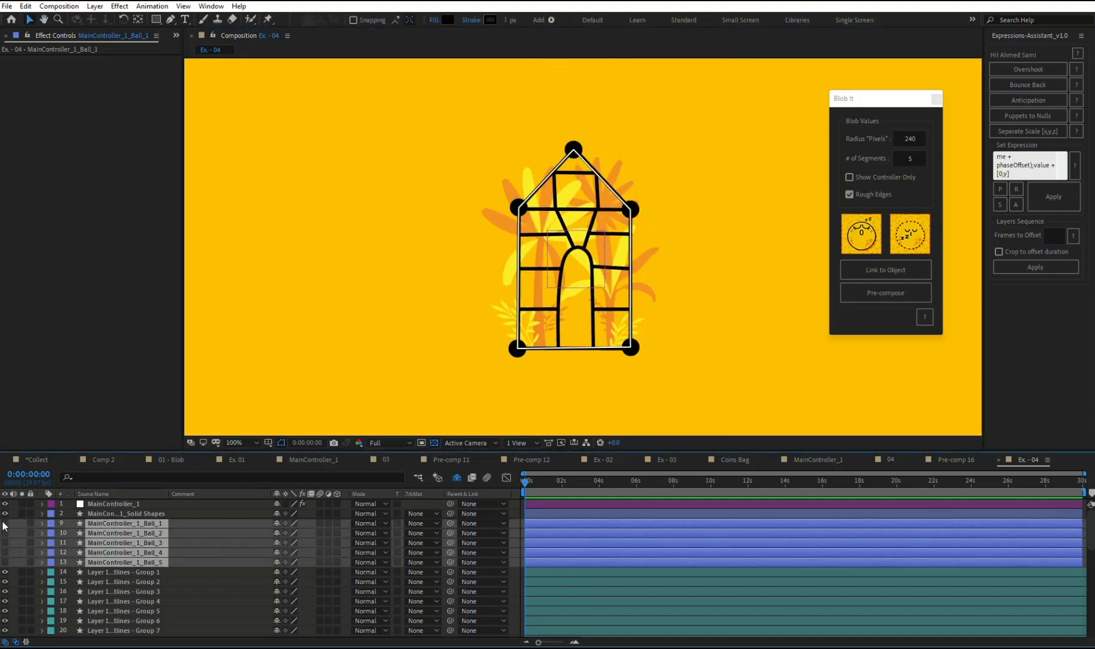
pyautogui.click(278, 523)
# Step: Set the MainController_1 Solid Shapes layer's stroke to 6 px wide and black (000000)
pyautogui.click(567, 511)
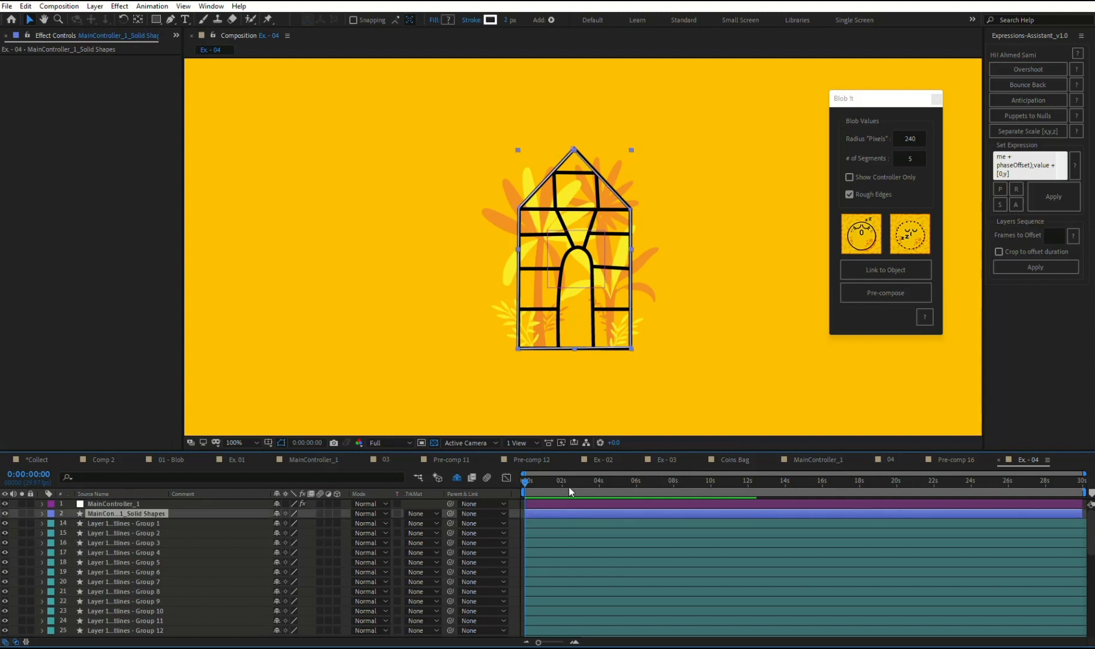
pyautogui.click(507, 20)
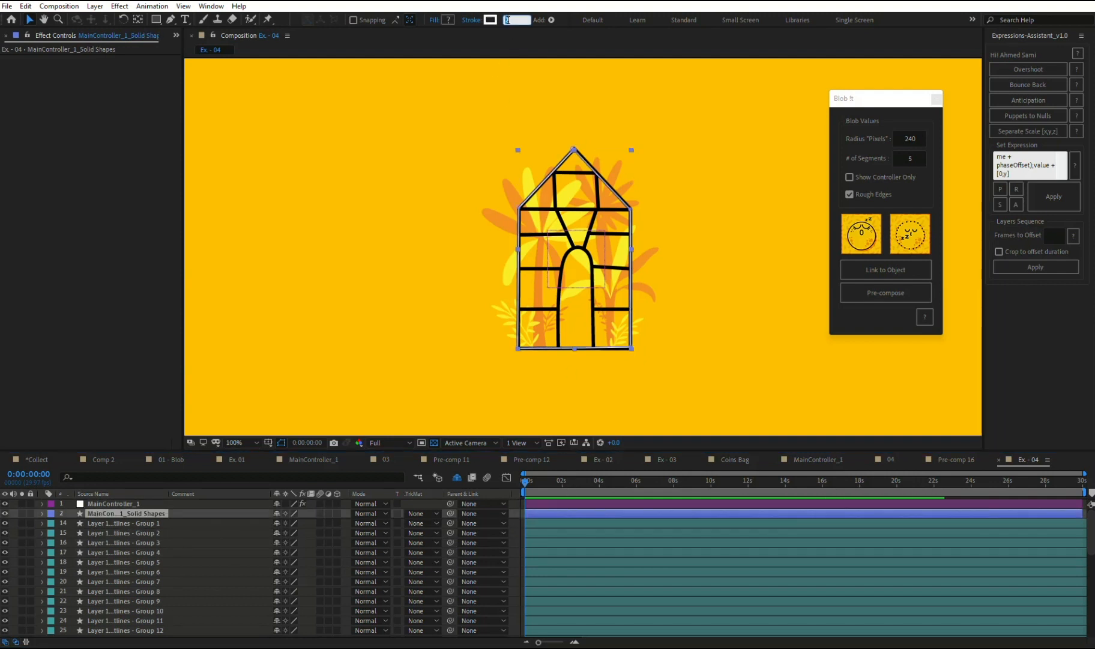
pyautogui.write('6')
pyautogui.press('Return')
pyautogui.click(490, 20)
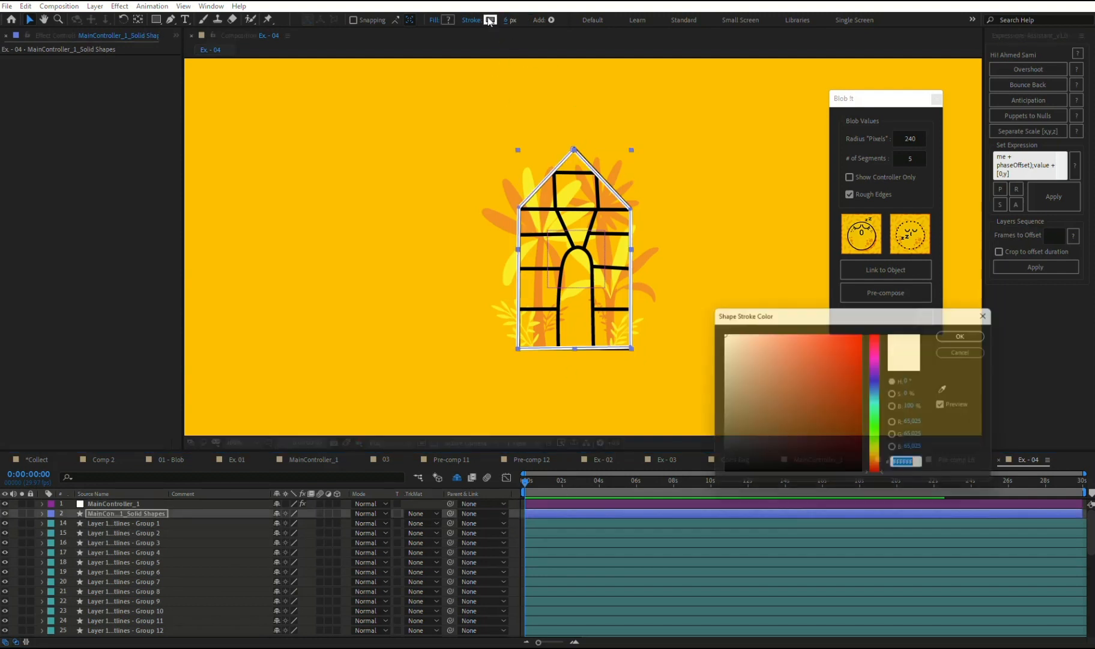
pyautogui.write('000000')
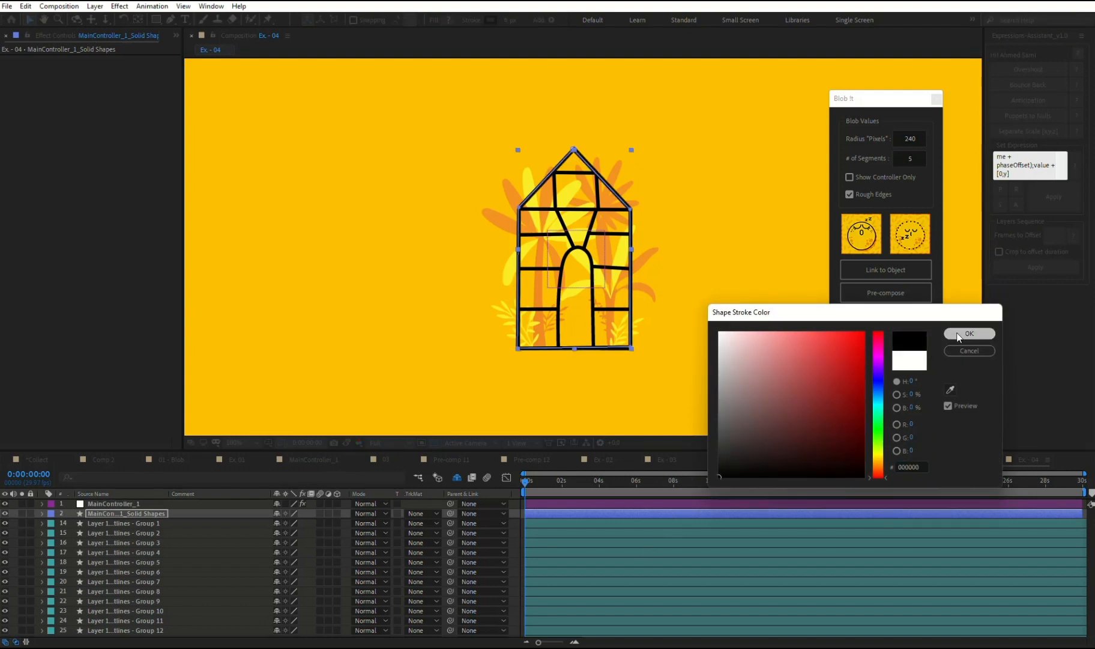
pyautogui.click(969, 333)
# Step: Move MainController_1 and its Solid Shapes layer directly above Layer 4/03.ai in the layer stack and hide Layer 4/03.ai
pyautogui.scroll(2, 644, 309)
pyautogui.click(564, 503)
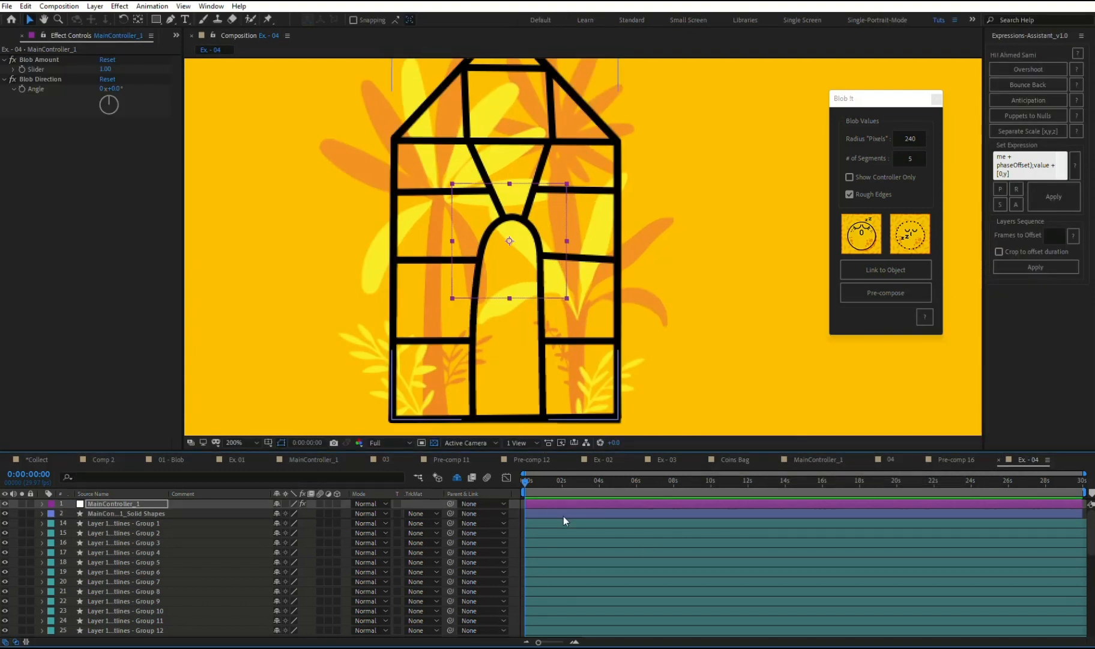
pyautogui.keyDown('ctrl'); pyautogui.click(563, 516); pyautogui.keyUp('ctrl')
pyautogui.moveTo(147, 515); pyautogui.dragTo(178, 520)
pyautogui.click(563, 526)
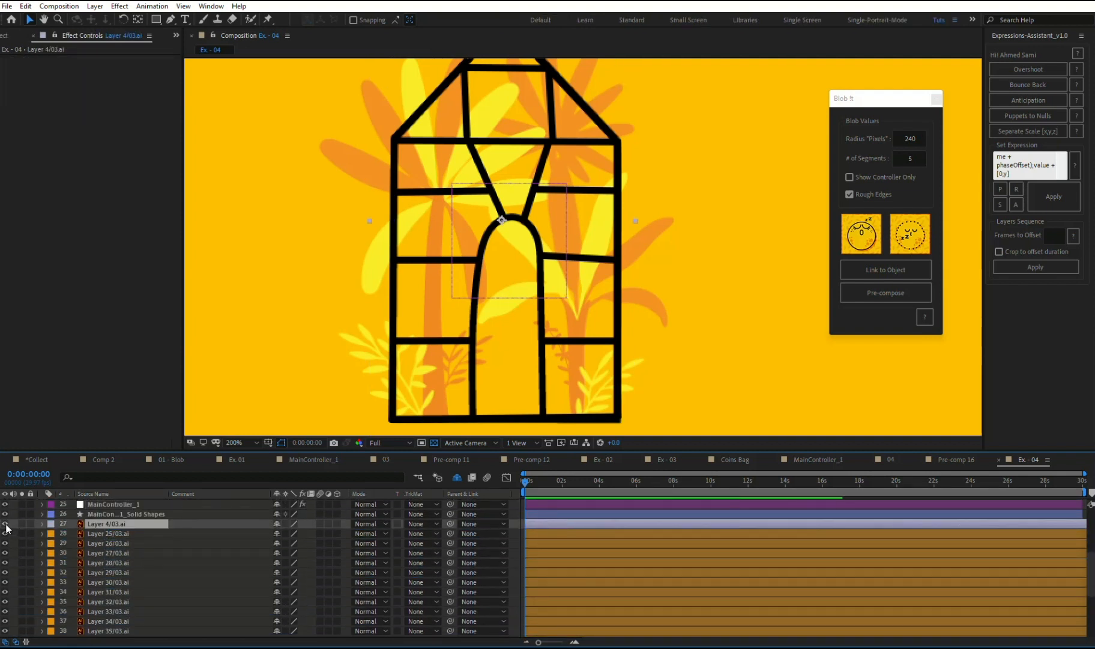
pyautogui.press(',')
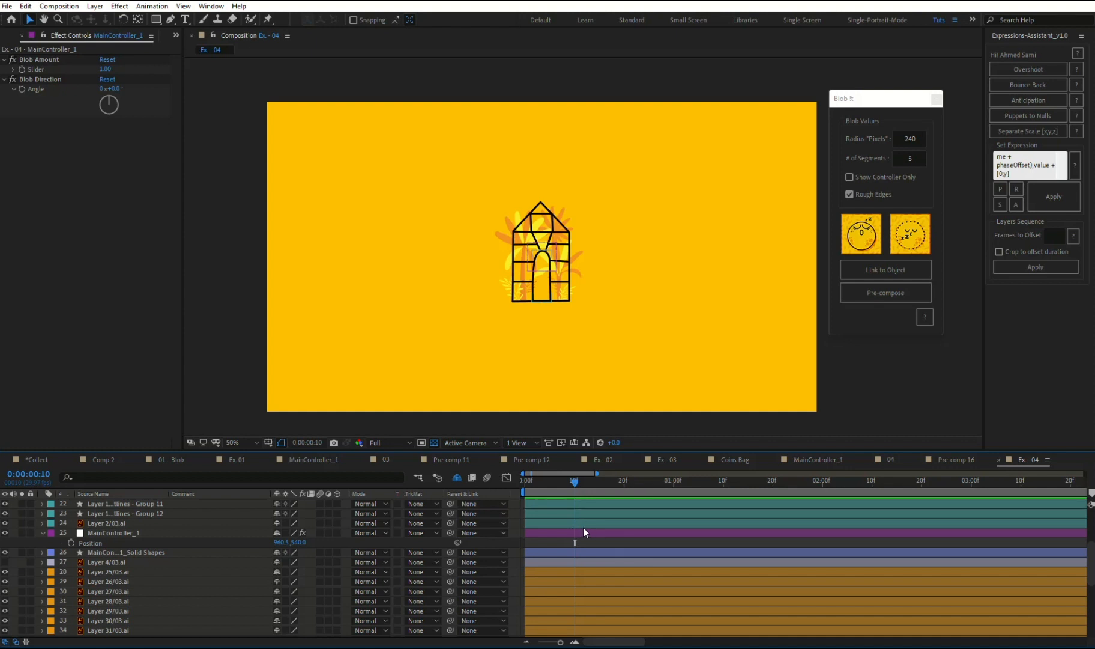
# Step: Link every layer except MainController_1 Solid Shapes and Layer 4/03.ai to the MainController_1 blob with Link to Object
pyautogui.hotkey('ctrl', 'a')
pyautogui.keyDown('ctrl'); pyautogui.click(581, 552); pyautogui.keyUp('ctrl')
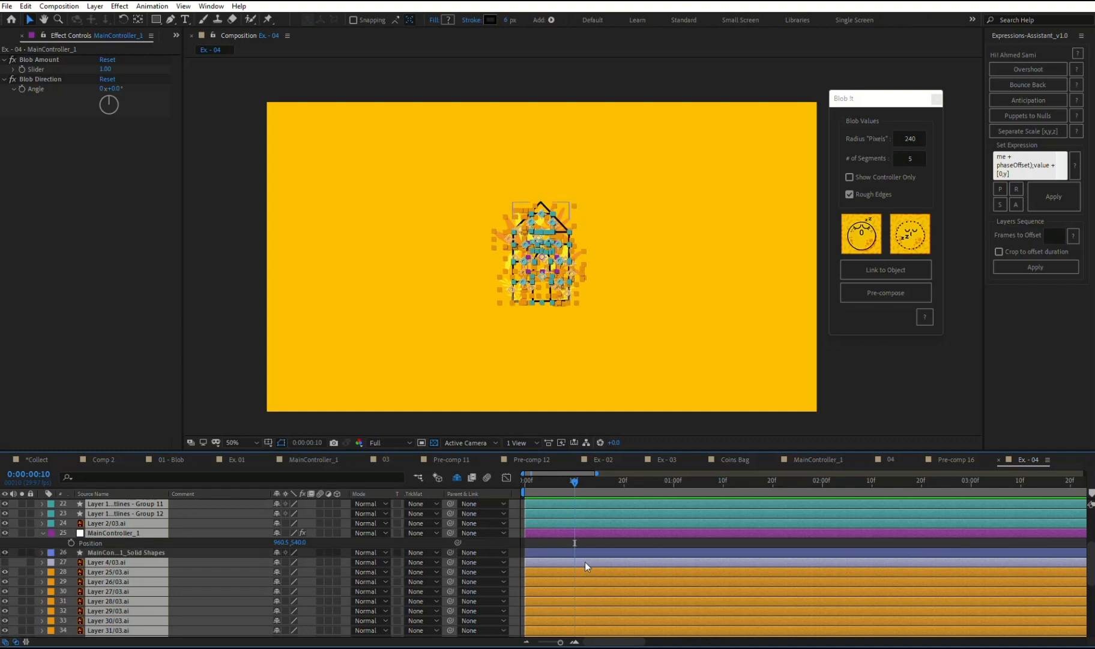
pyautogui.keyDown('ctrl'); pyautogui.click(585, 562); pyautogui.keyUp('ctrl')
pyautogui.scroll(3, 566, 598)
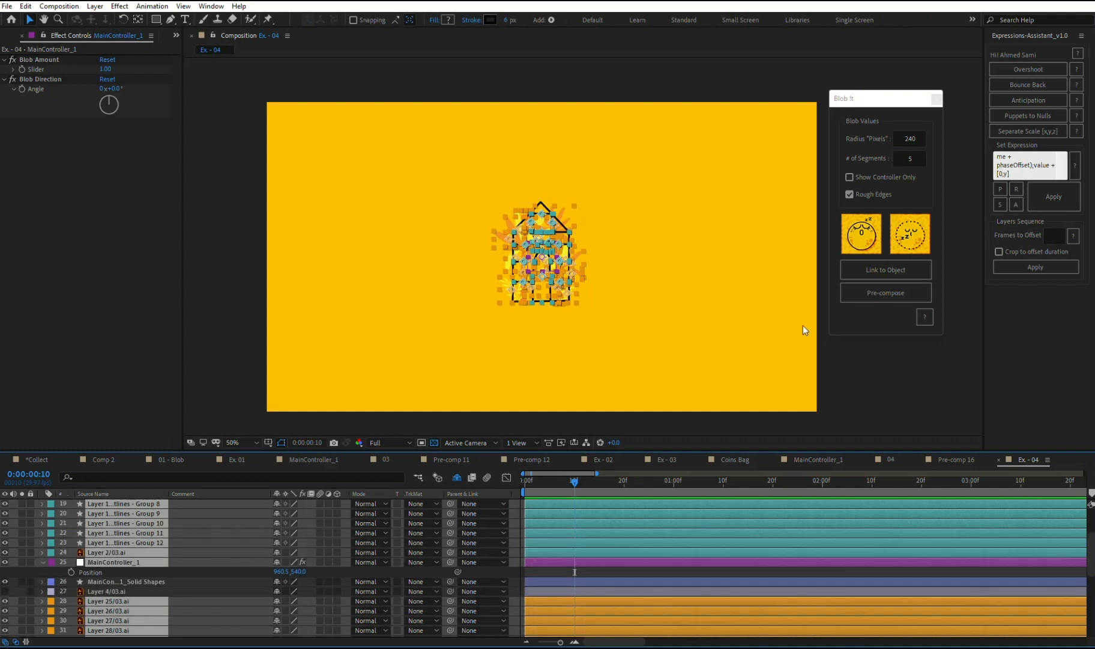
pyautogui.click(870, 274)
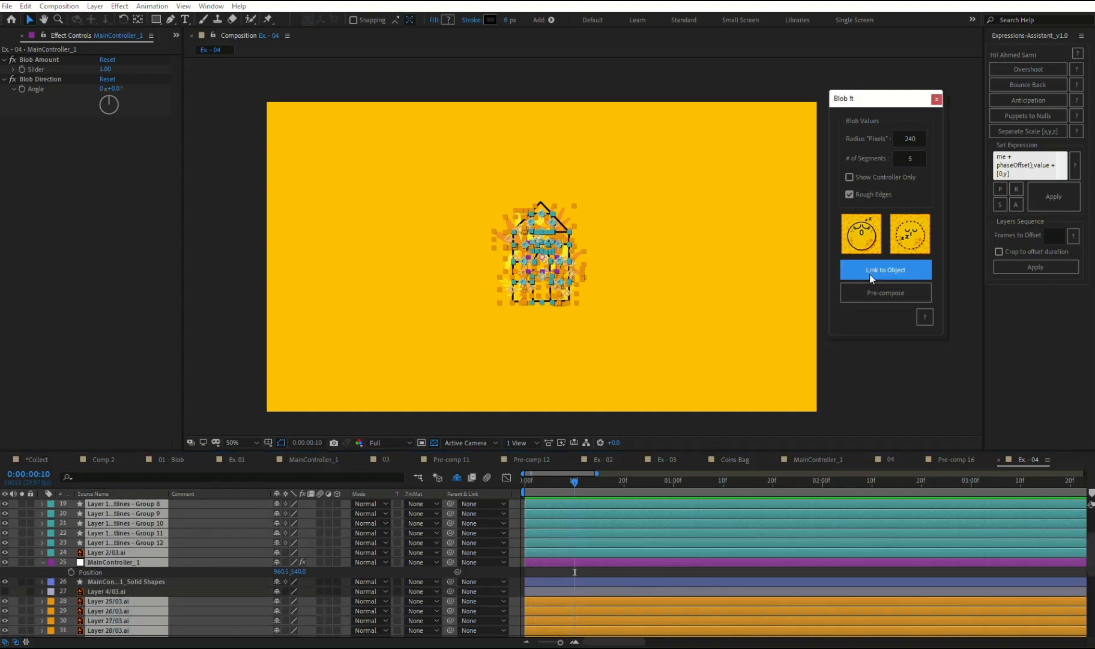
# Step: Test the linked house rig by moving MainController_1 sideways in the composition, and undo the move
pyautogui.click(587, 571)
pyautogui.click(591, 569)
pyautogui.moveTo(542, 261); pyautogui.dragTo(573, 266)
pyautogui.hotkey('ctrl', 'shift', 'a')
pyautogui.hotkey('ctrl', 'z')
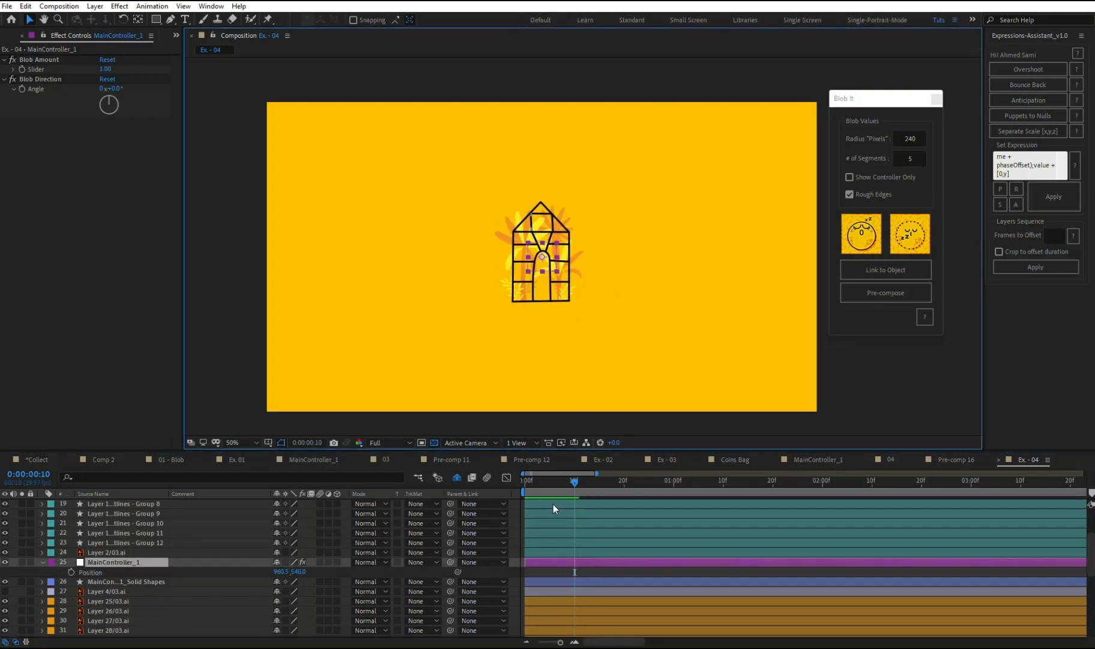
# Step: Keyframe MainController_1's Position so the house drops from above the frame at frame 0 to its current place at frame 10, and preview it
pyautogui.moveTo(554, 481); pyautogui.dragTo(523, 481)
pyautogui.hotkey('shift', 'pagedown')
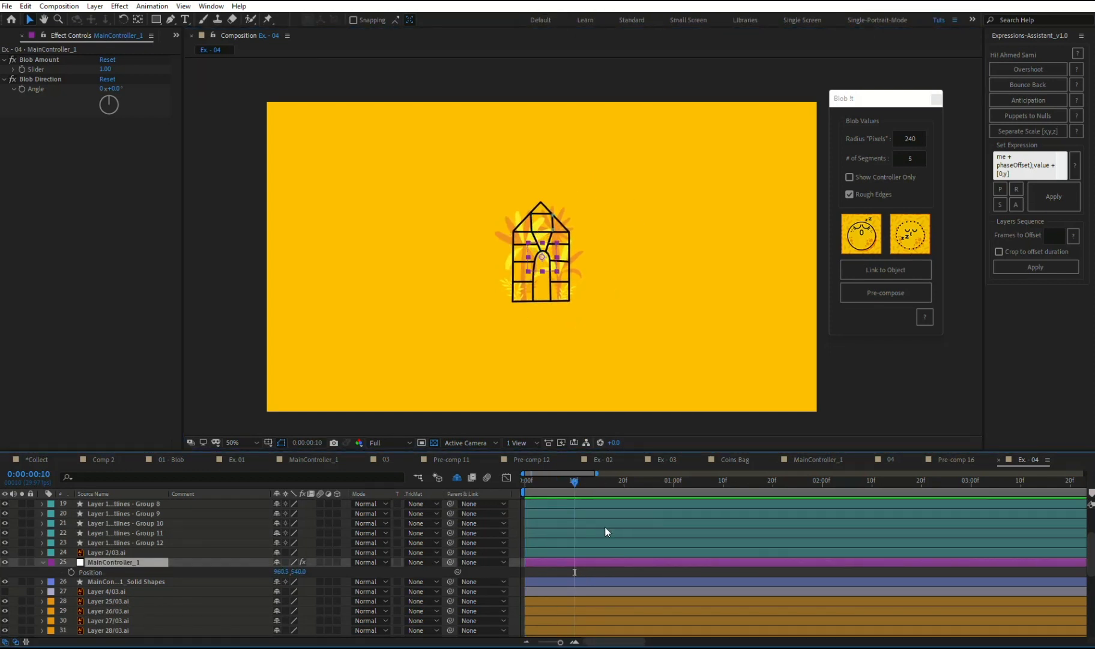
pyautogui.press('p')
pyautogui.press('p')
pyautogui.moveTo(549, 239); pyautogui.dragTo(549, 36)
pyautogui.press('space')
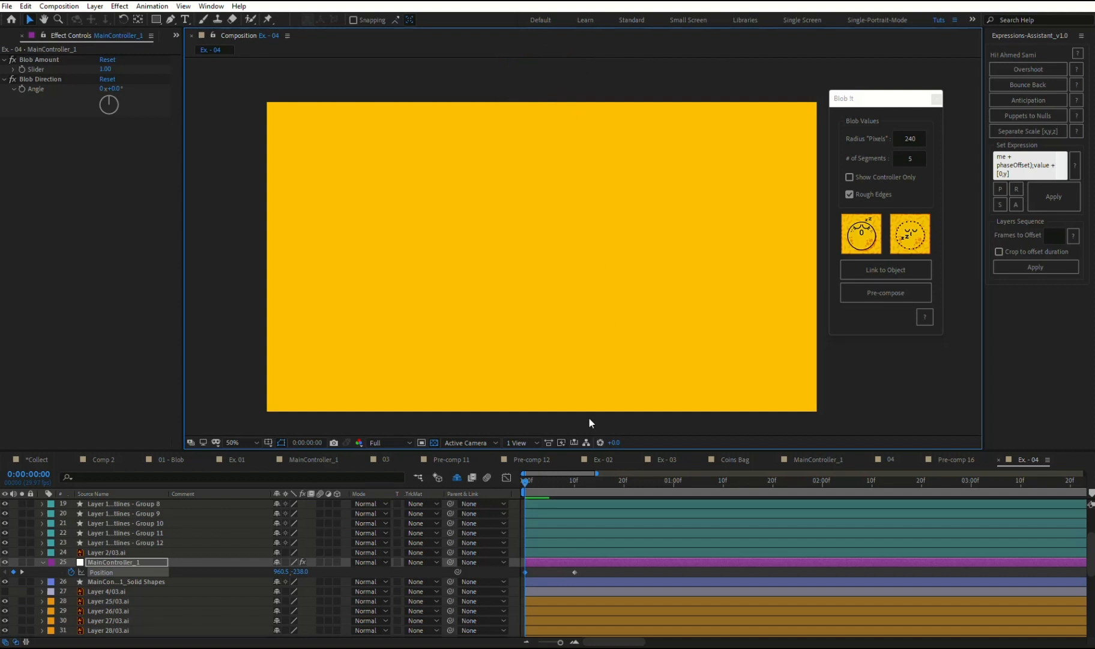
pyautogui.press('space')
# Step: Set MainController_1's Blob Direction angle to 180° and apply Bounce Back to its Position keyframe at frame 10
pyautogui.click(581, 575)
pyautogui.moveTo(111, 98); pyautogui.dragTo(111, 133)
pyautogui.moveTo(545, 481); pyautogui.dragTo(501, 480)
pyautogui.press('space')
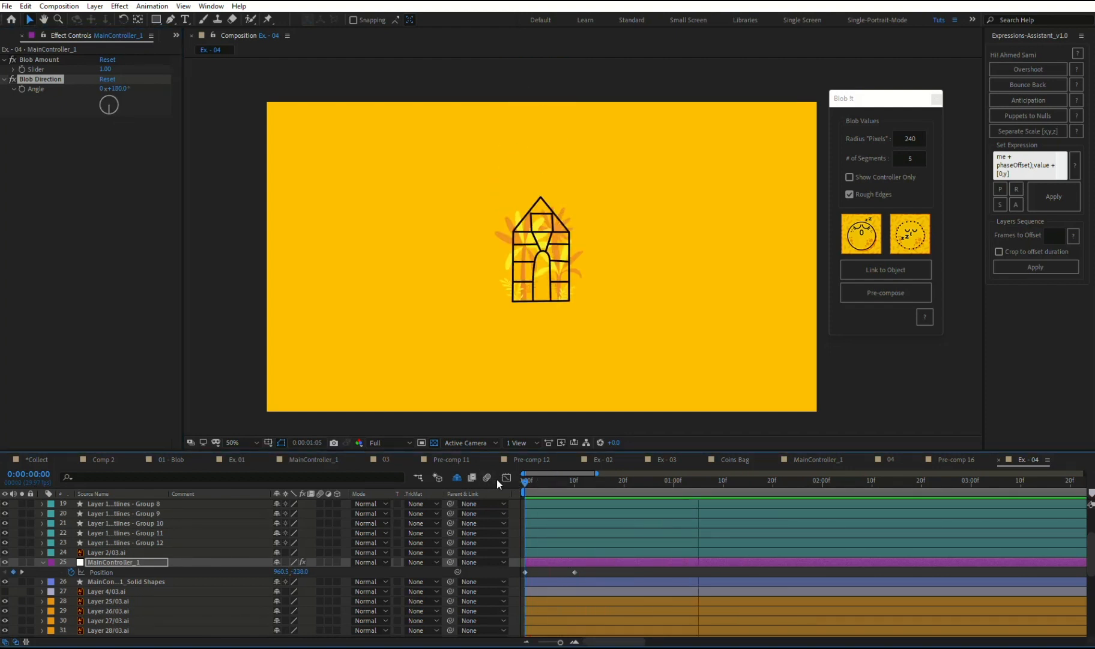
pyautogui.click(574, 572)
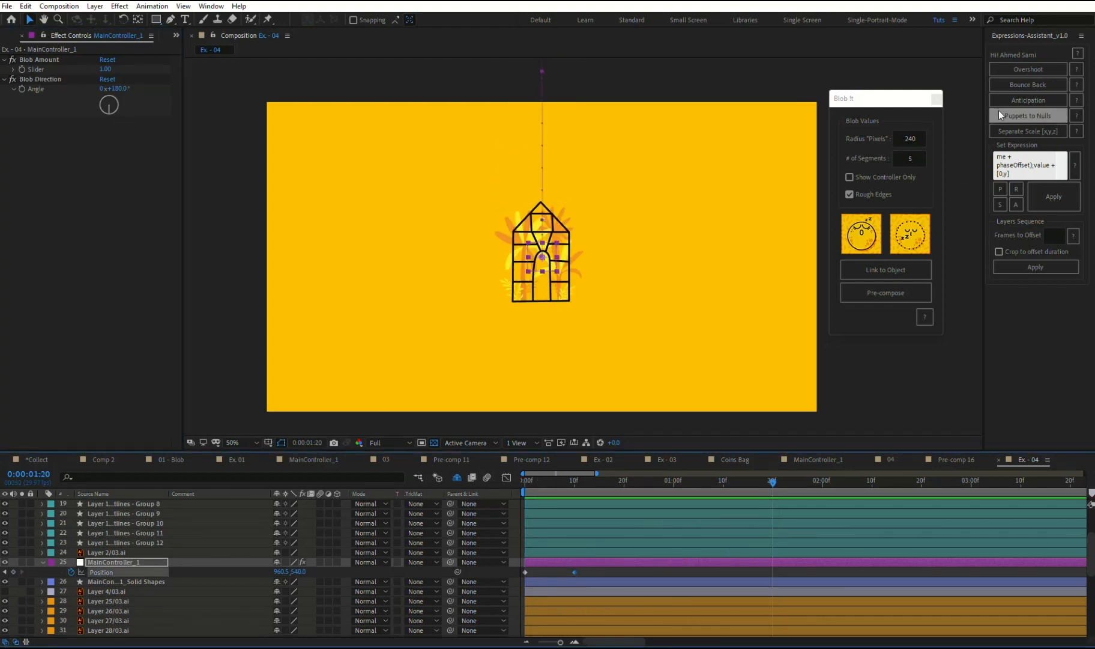
pyautogui.click(1012, 88)
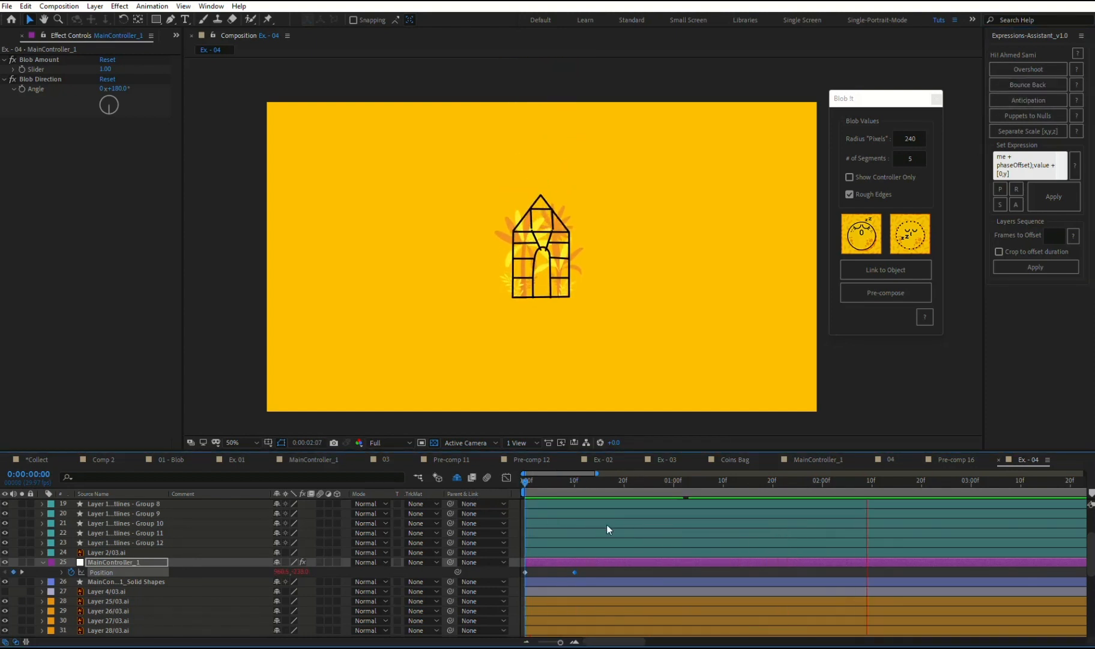
# Step: Set MainController_1's Blob Amount to 3 and preview the house drop from the first frame
pyautogui.click(106, 69)
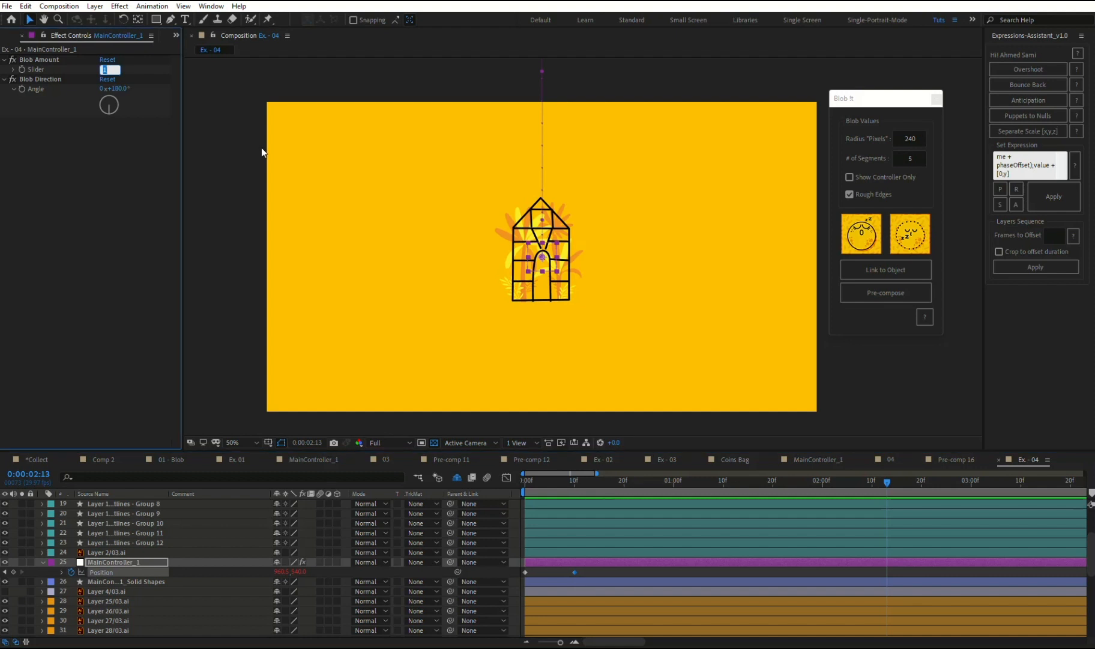
pyautogui.write('3')
pyautogui.press('Return')
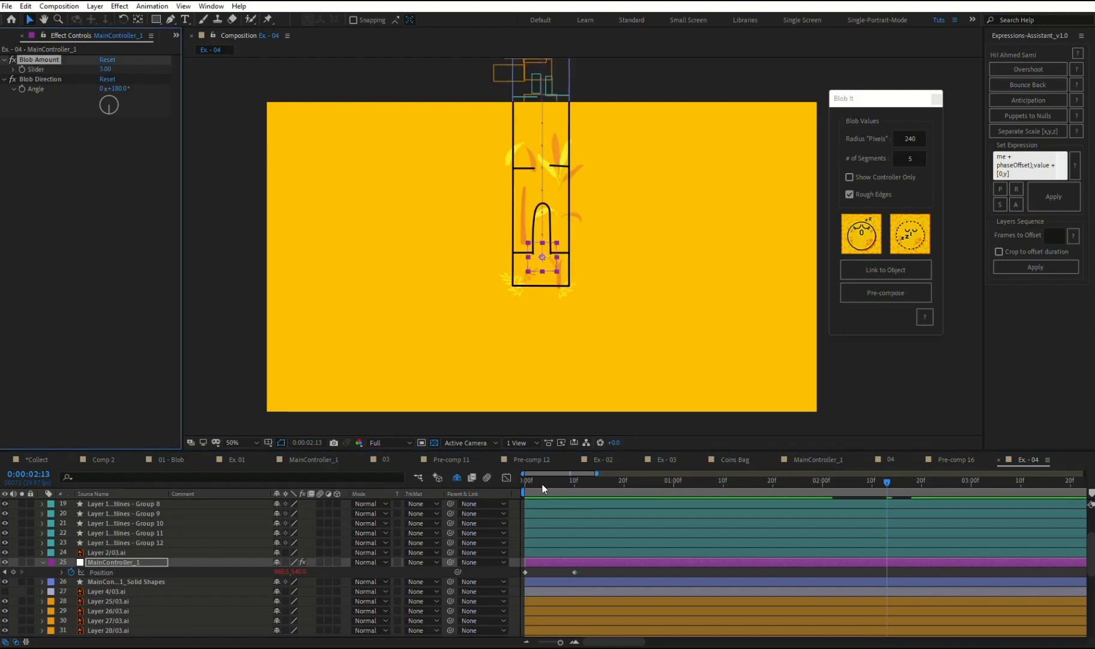
pyautogui.moveTo(551, 482); pyautogui.dragTo(467, 479)
pyautogui.press('space')
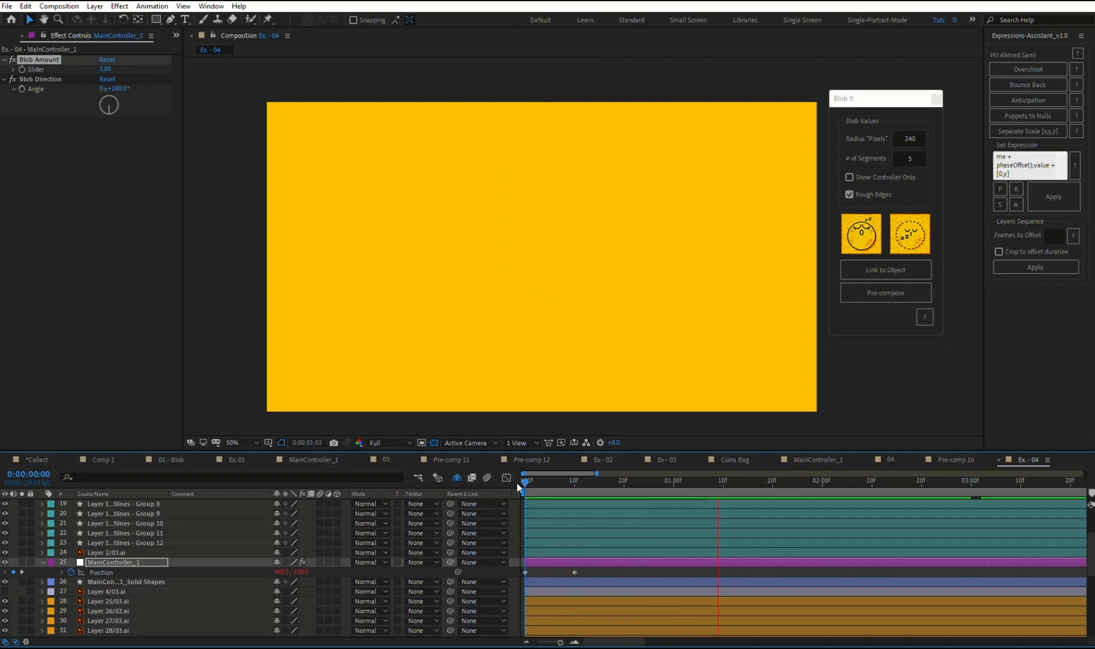